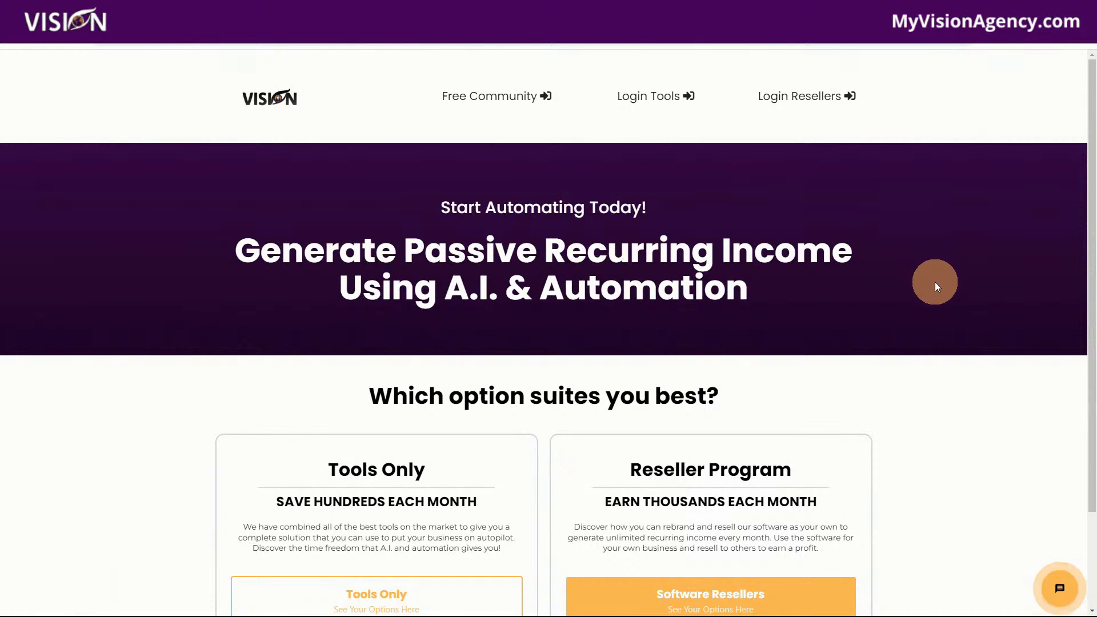
scroll(957, 350, "down", 2)
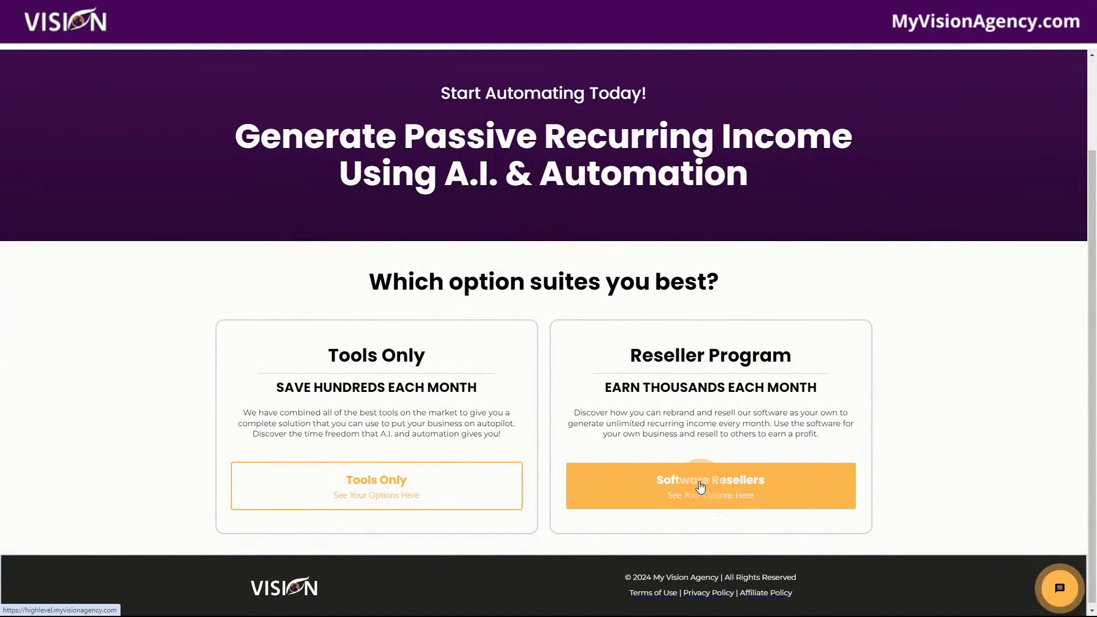
scroll(922, 492, "up", 1)
scroll(922, 492, "up", 1)
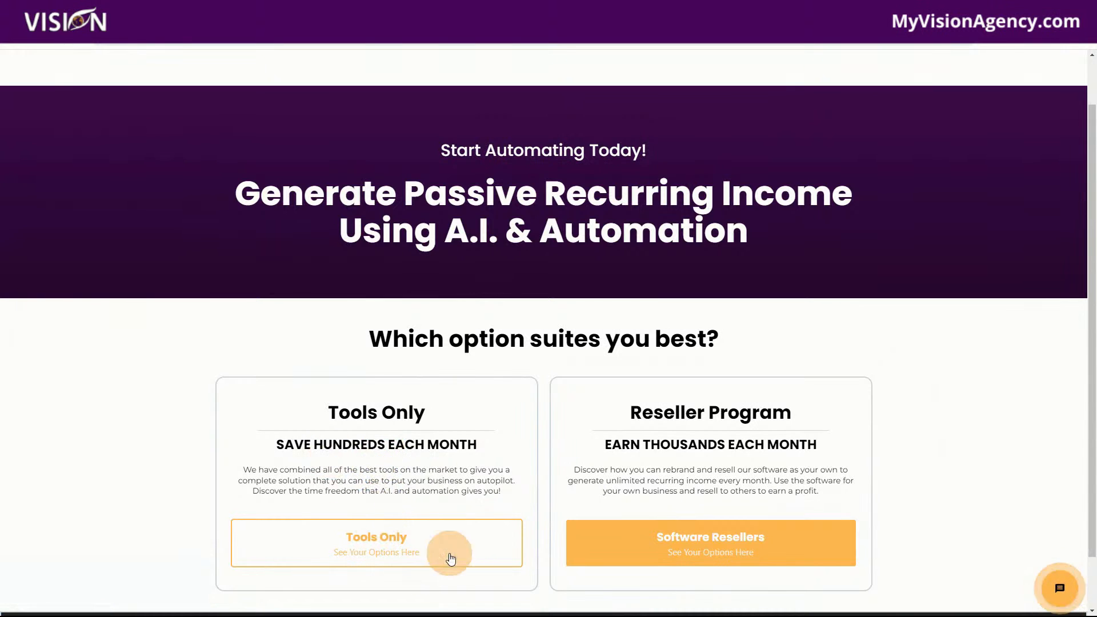
scroll(370, 548, "up", 1)
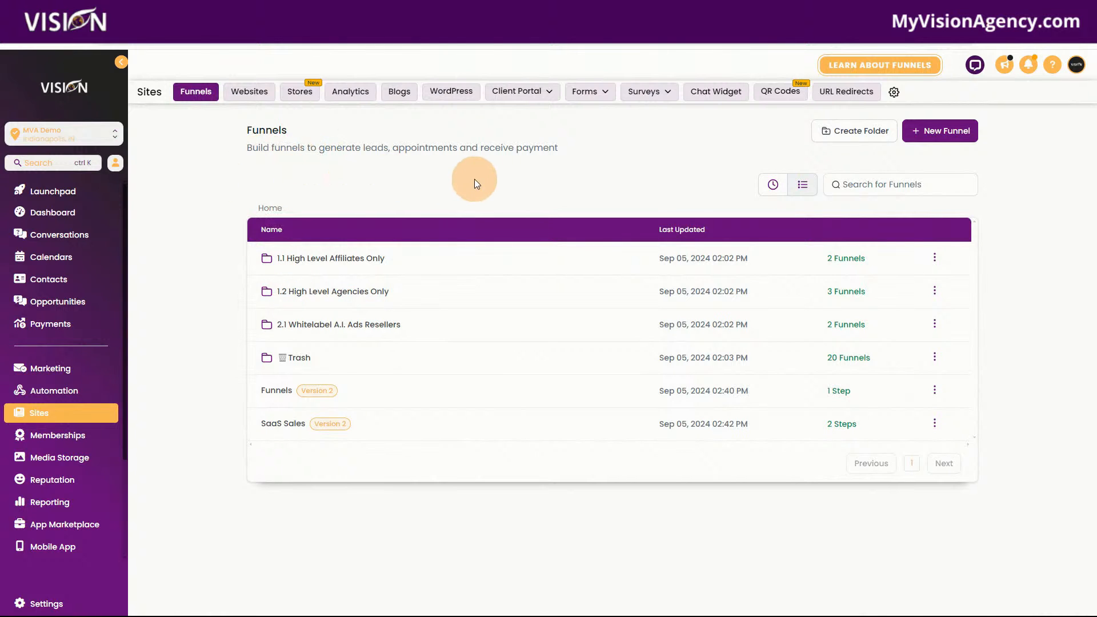
Open the form builder and create a new form from scratch
mouse_move(588, 90)
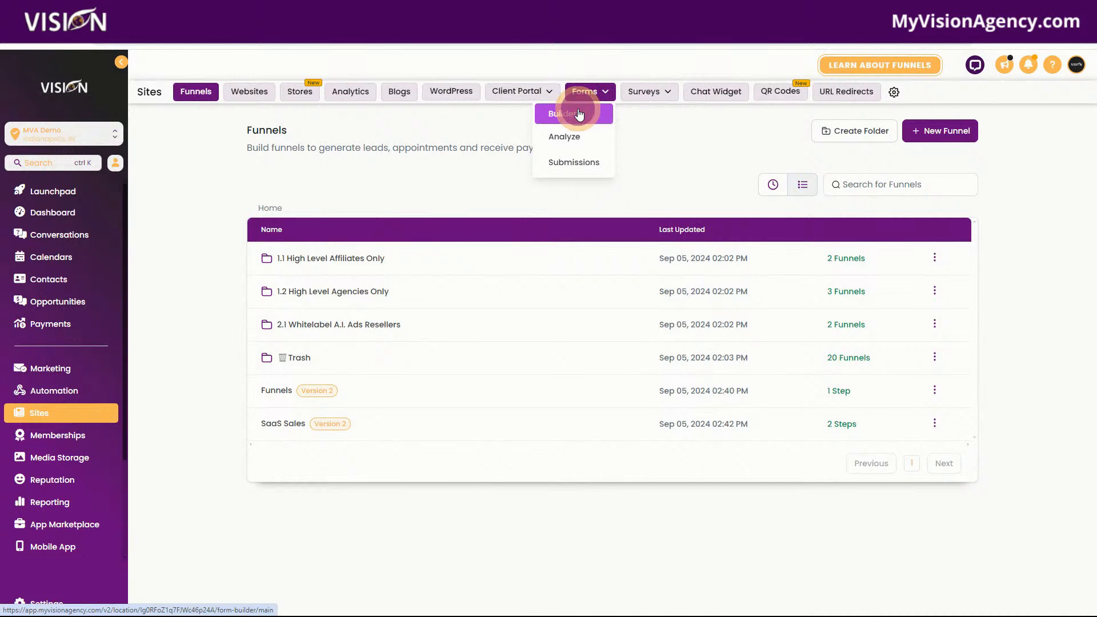
left_click(579, 113)
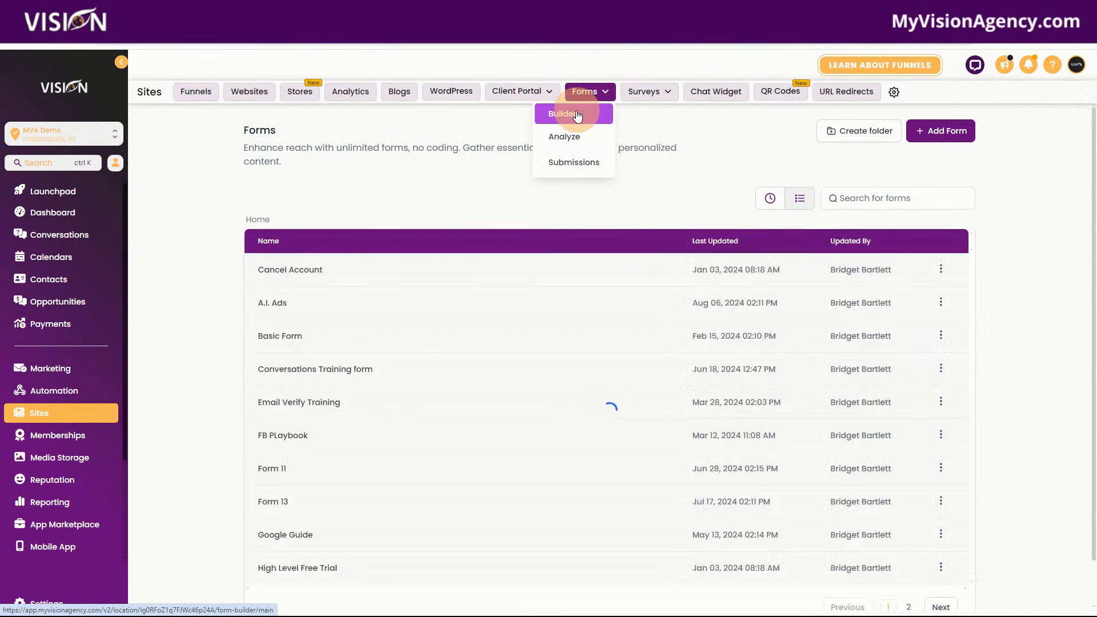
left_click(940, 130)
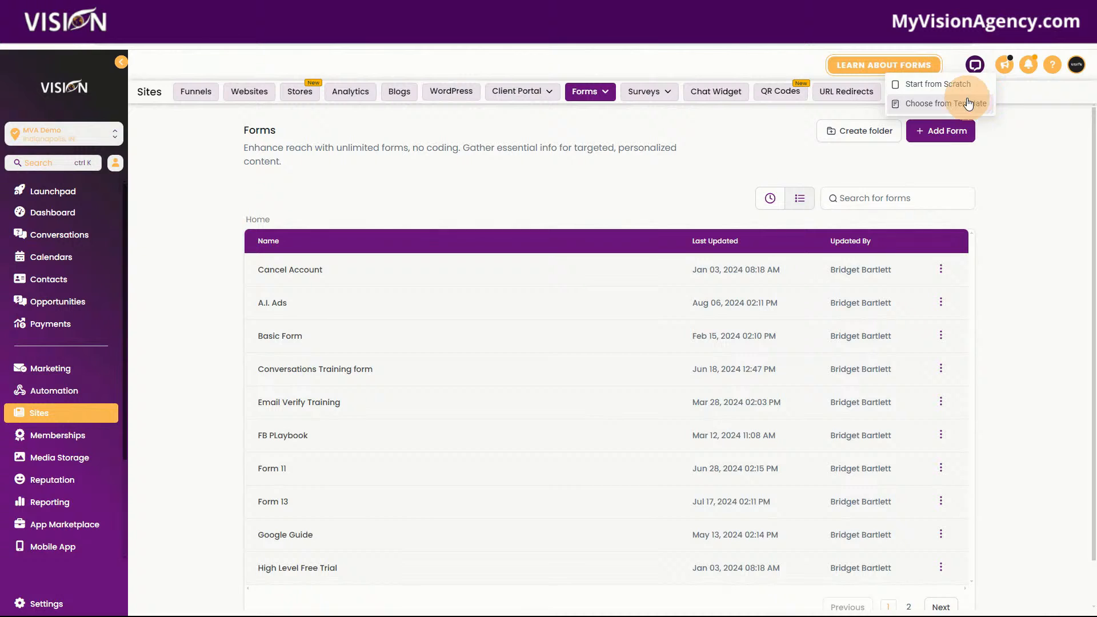
left_click(922, 80)
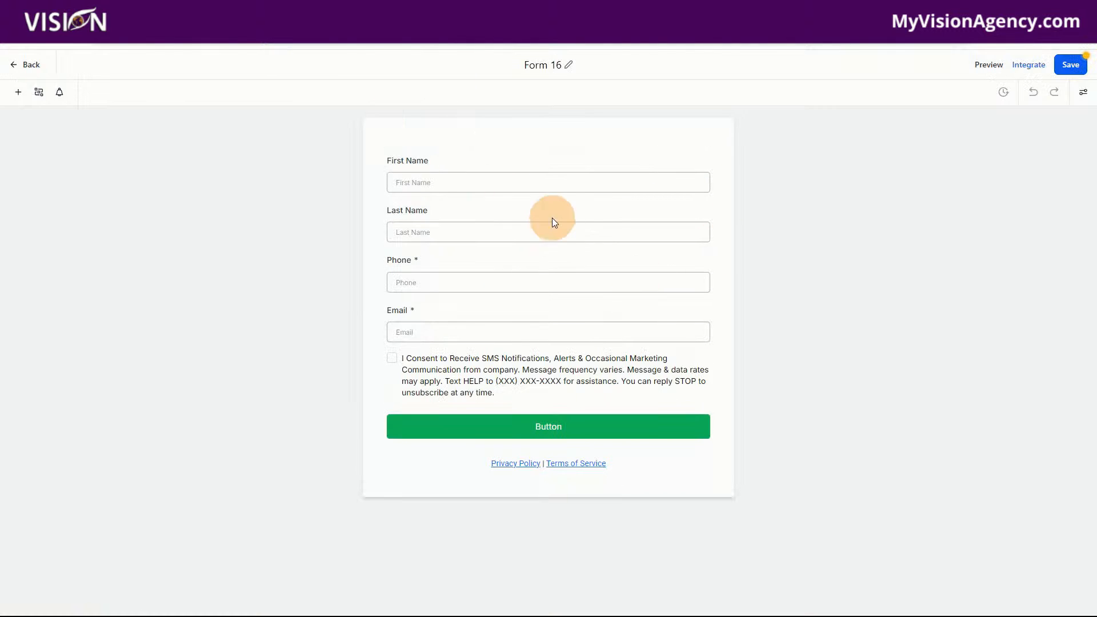
Remove the Last Name, SMS consent checkbox and Phone fields from the form, leaving only First Name and Email
left_click(418, 215)
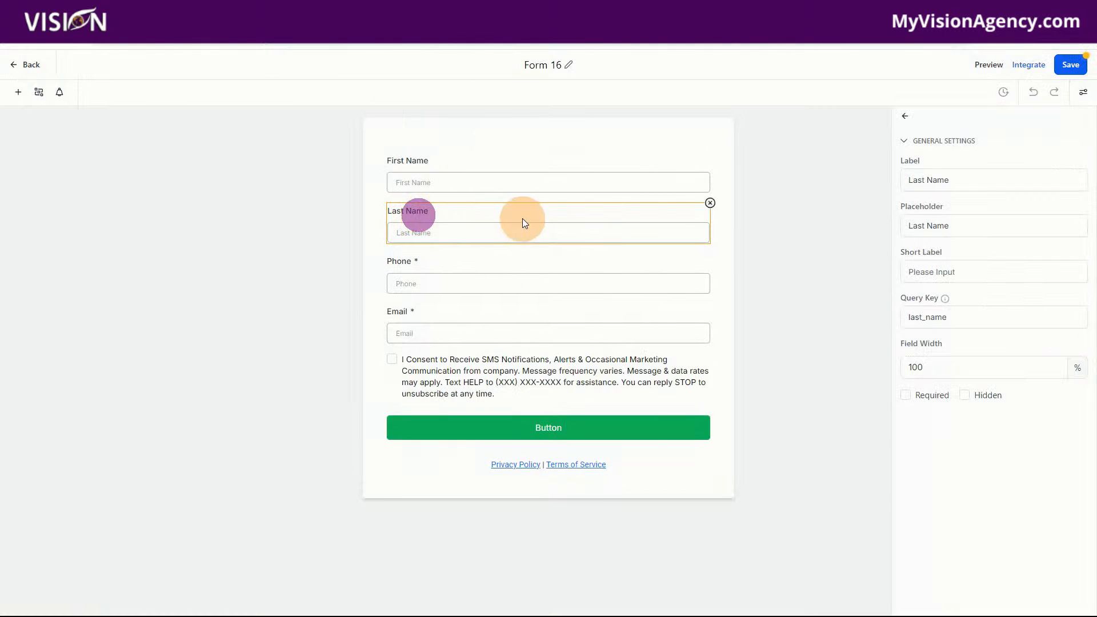
left_click(711, 202)
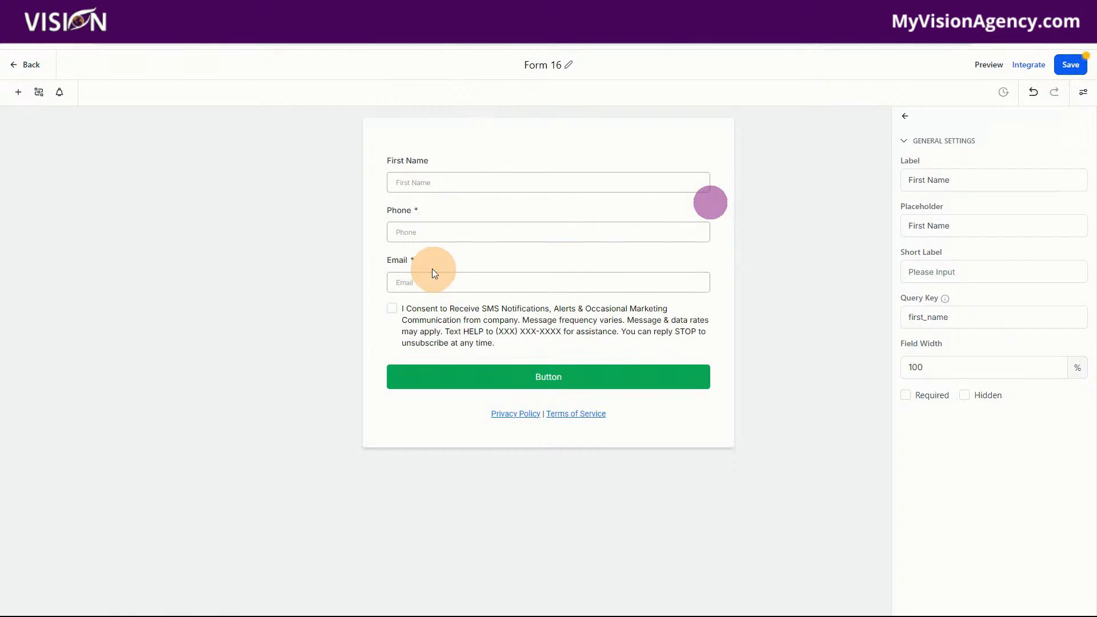
left_click(678, 338)
left_click(710, 300)
left_click(629, 223)
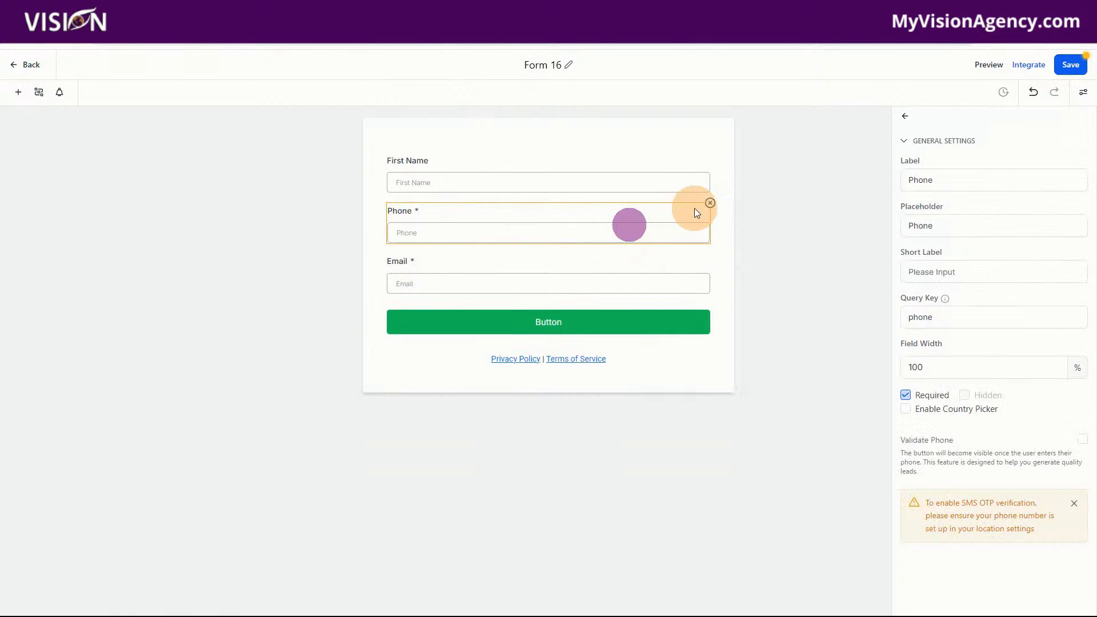
left_click(709, 204)
Change the form's submit button text to "Register" and save the form
left_click(551, 273)
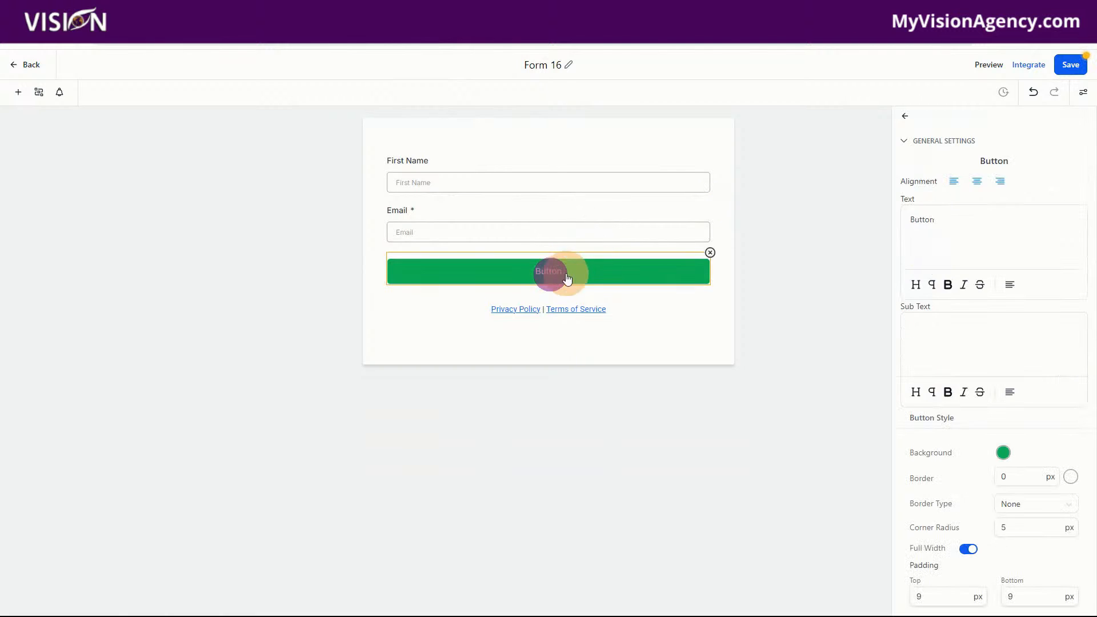
left_click_drag(955, 226, 881, 224)
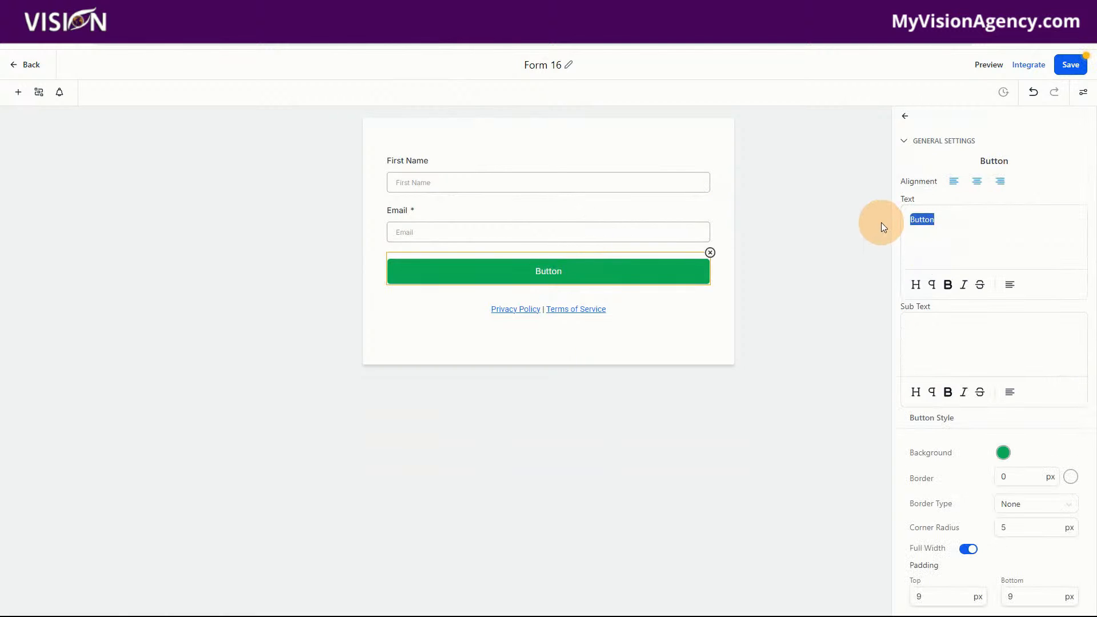
type("Register")
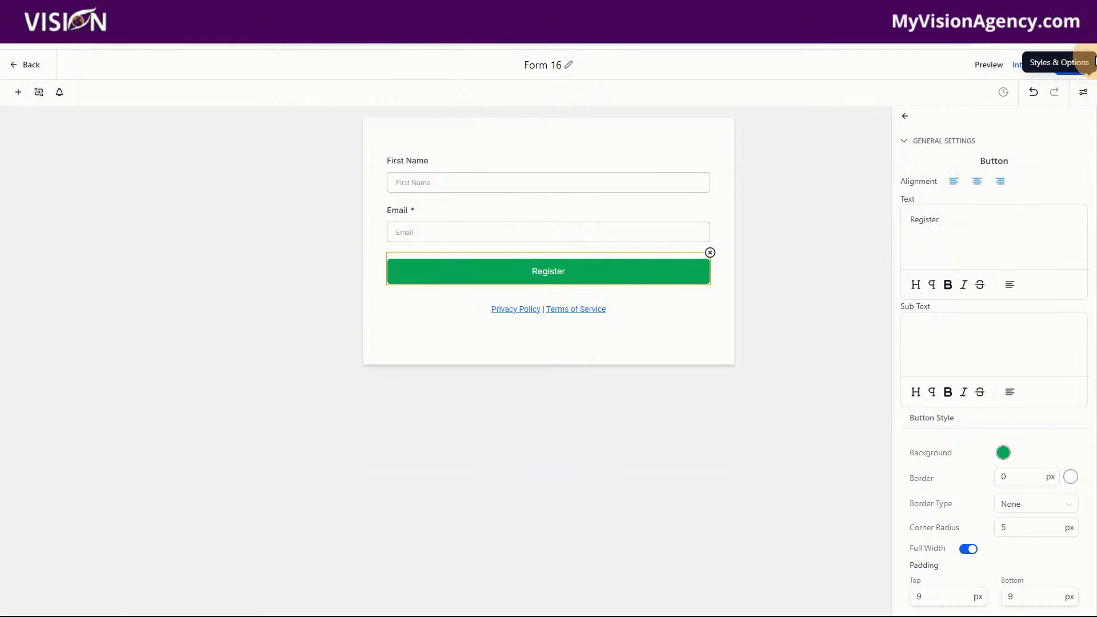
left_click(1068, 64)
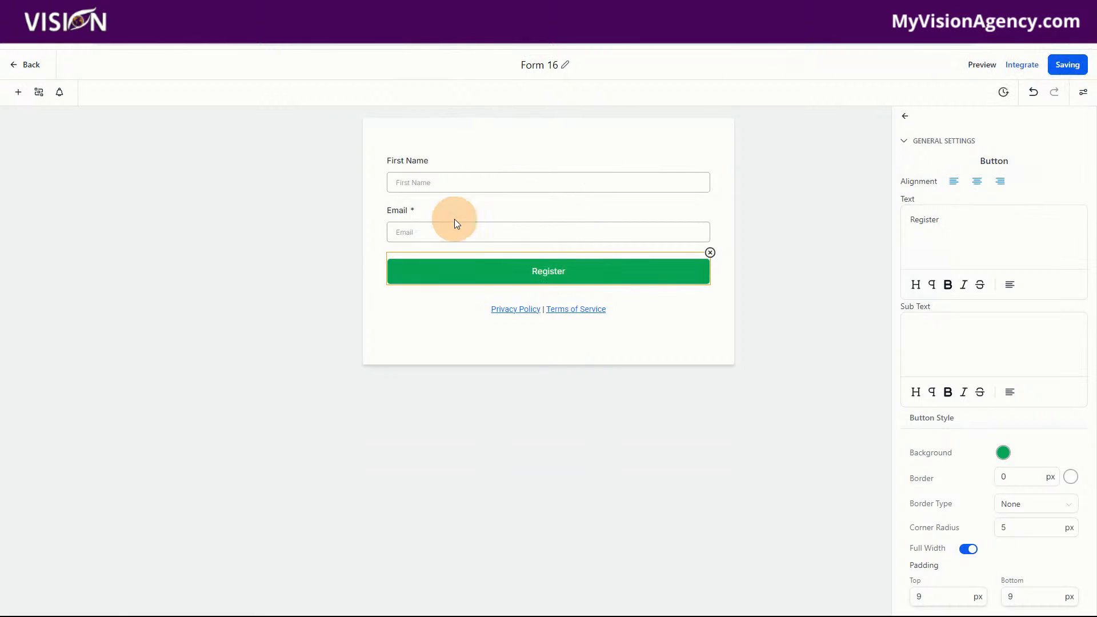
Delete the Privacy Policy and Terms of Service links below the Register button and save the form
left_click(641, 312)
left_click(710, 293)
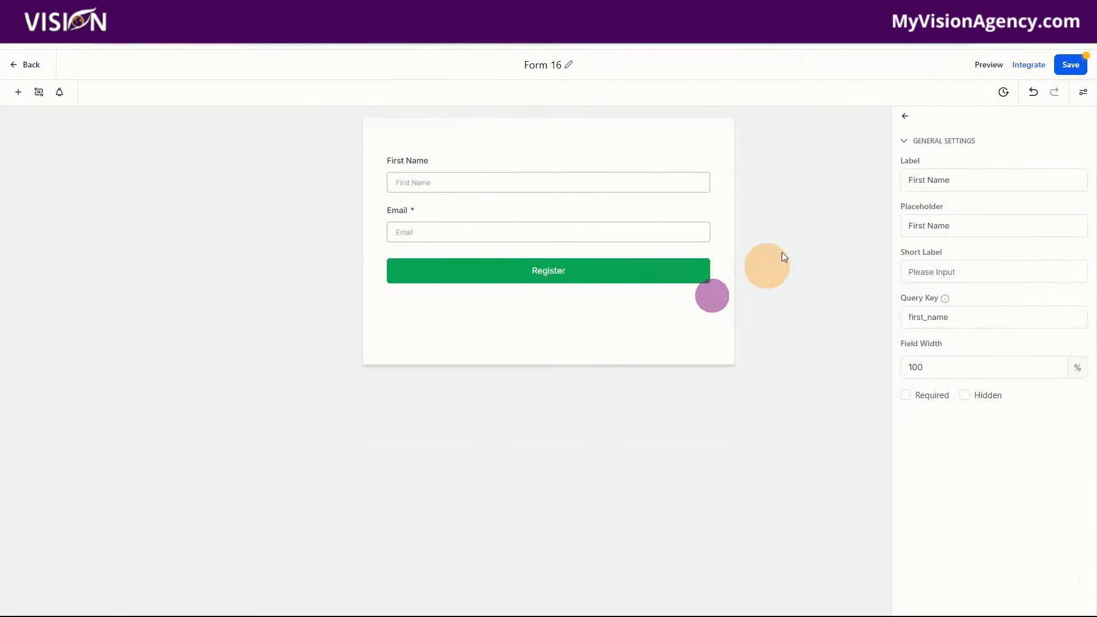
left_click(1069, 65)
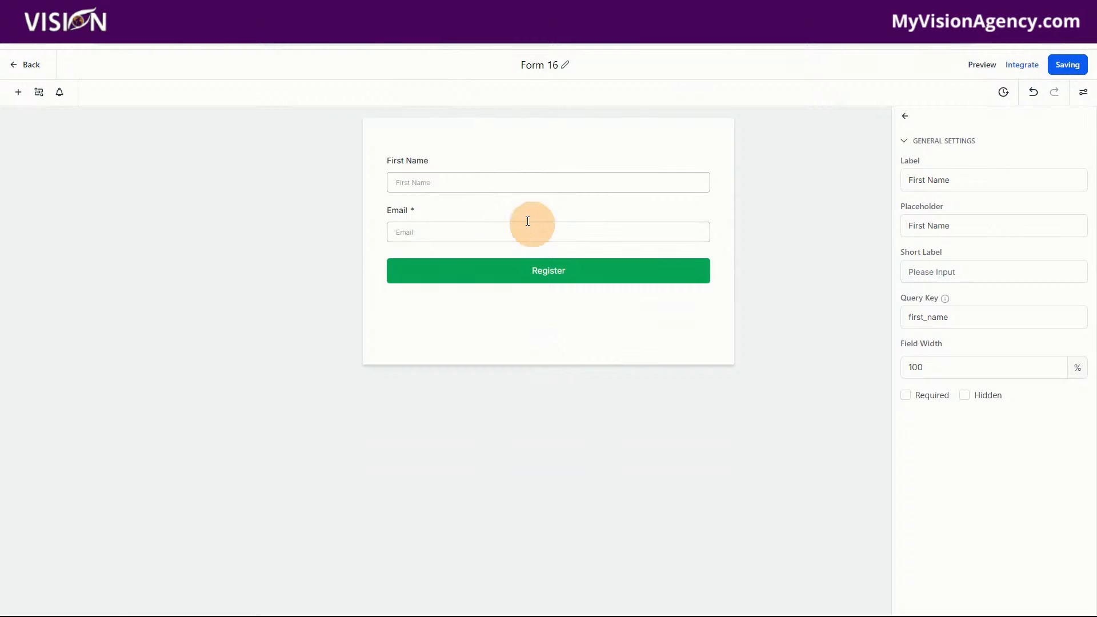
Rename the form as "Webinar Registration Form" and save it
left_click_drag(521, 63, 579, 69)
type("W")
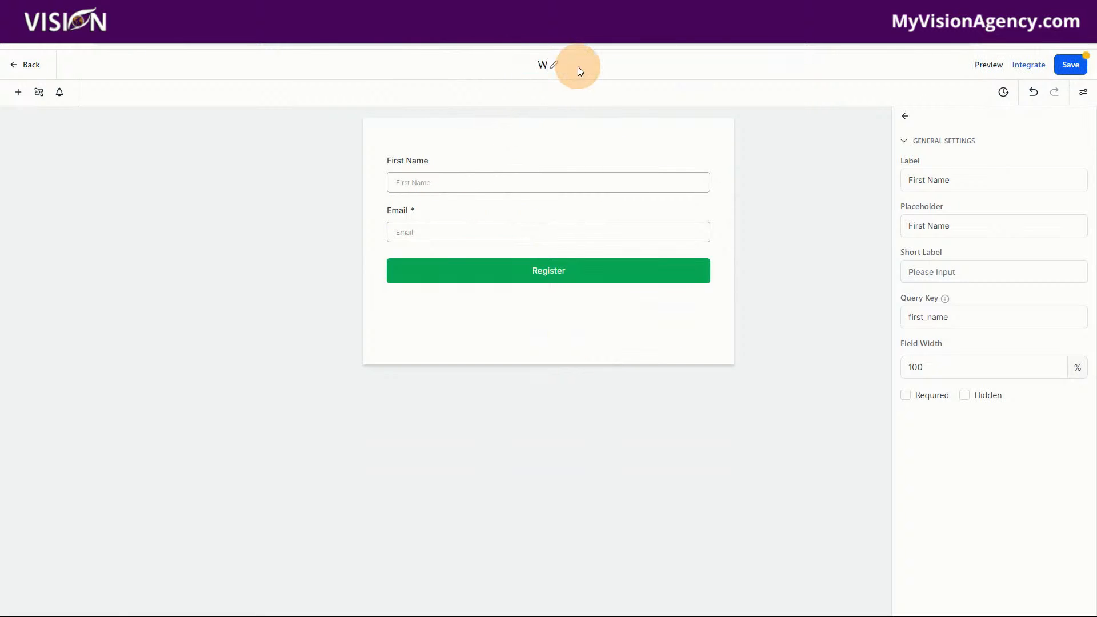
type("ebinar Registration Form")
left_click(710, 64)
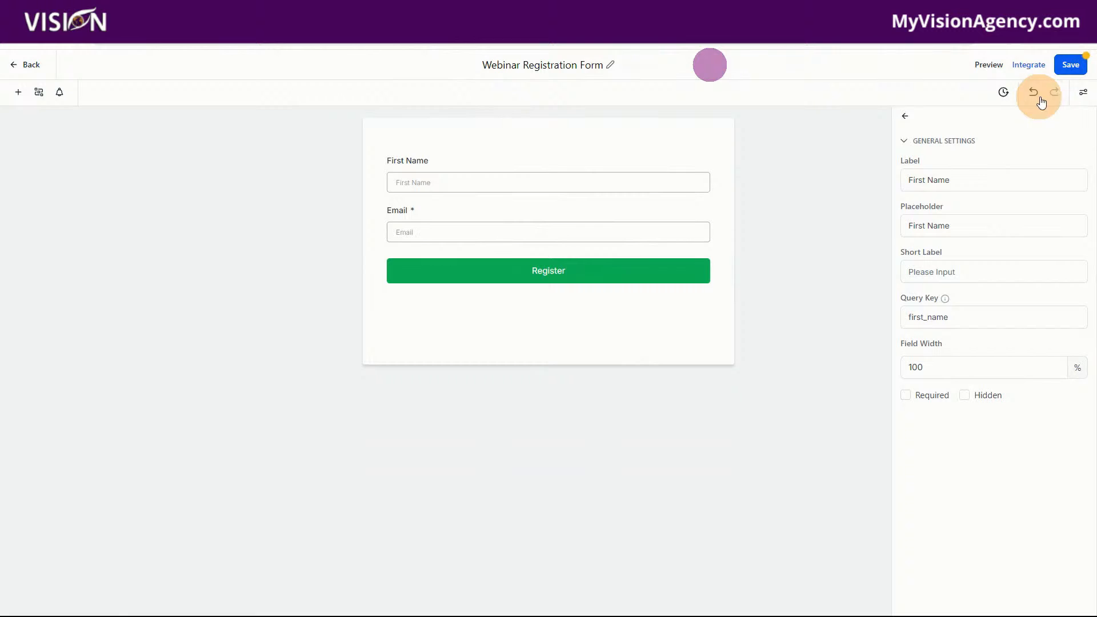
left_click(1080, 65)
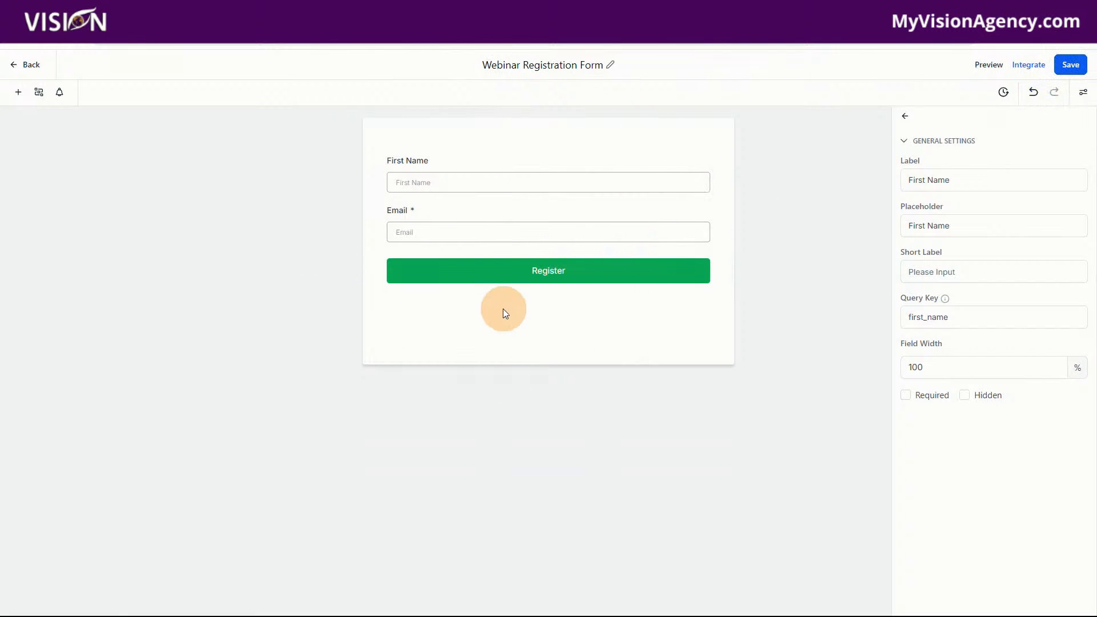
Set the form's on-submit action to Open URL with the address left empty, and save the form
left_click(1088, 95)
left_click(1042, 142)
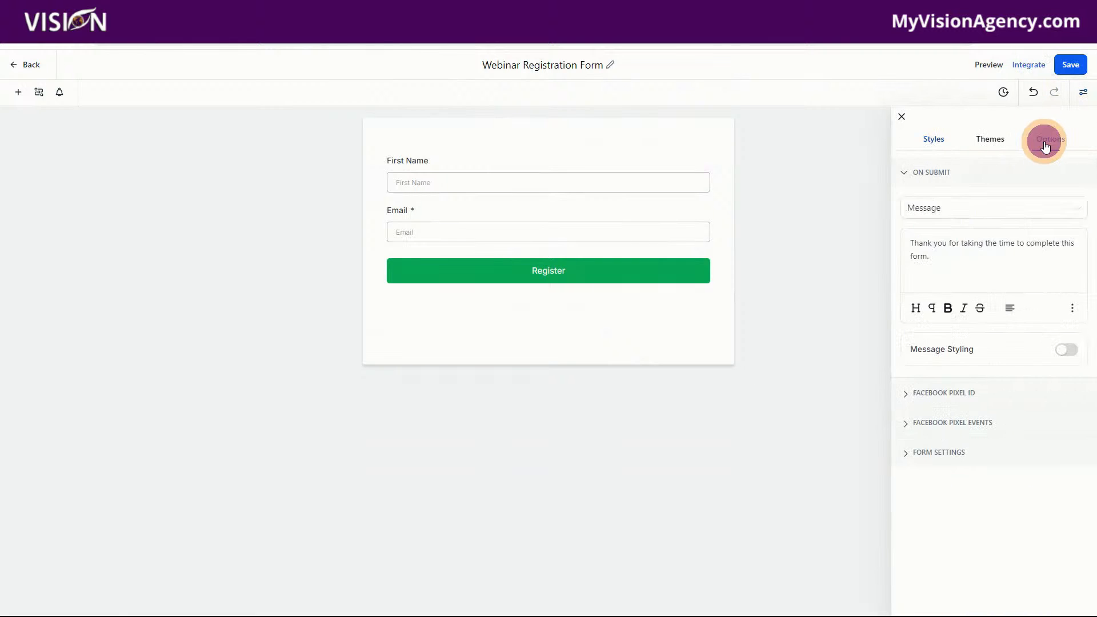
left_click(931, 207)
left_click(924, 234)
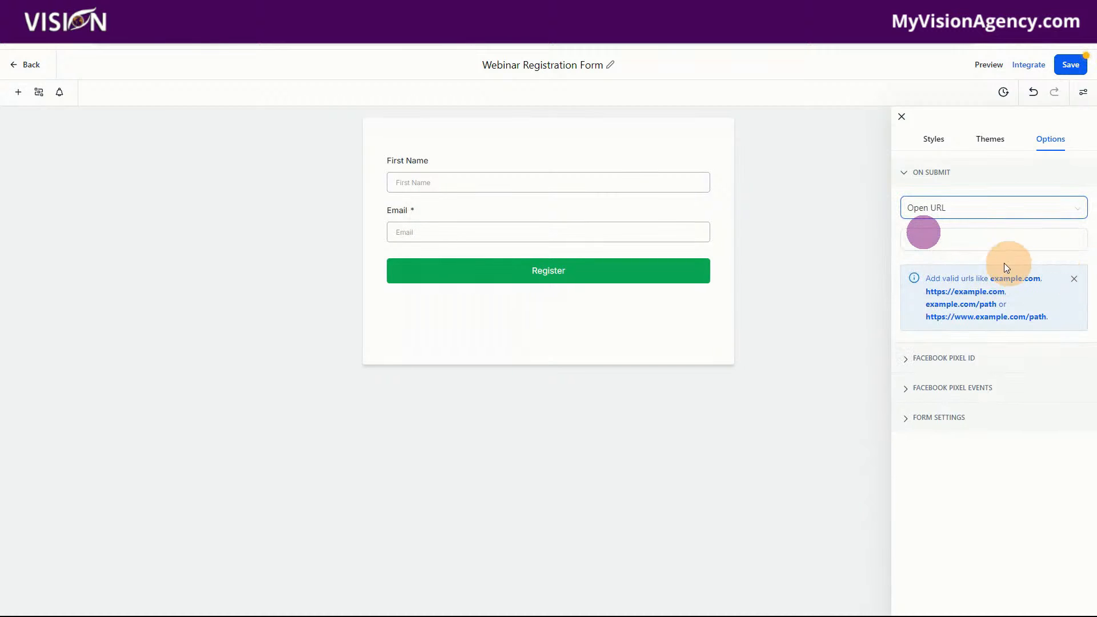
left_click(935, 209)
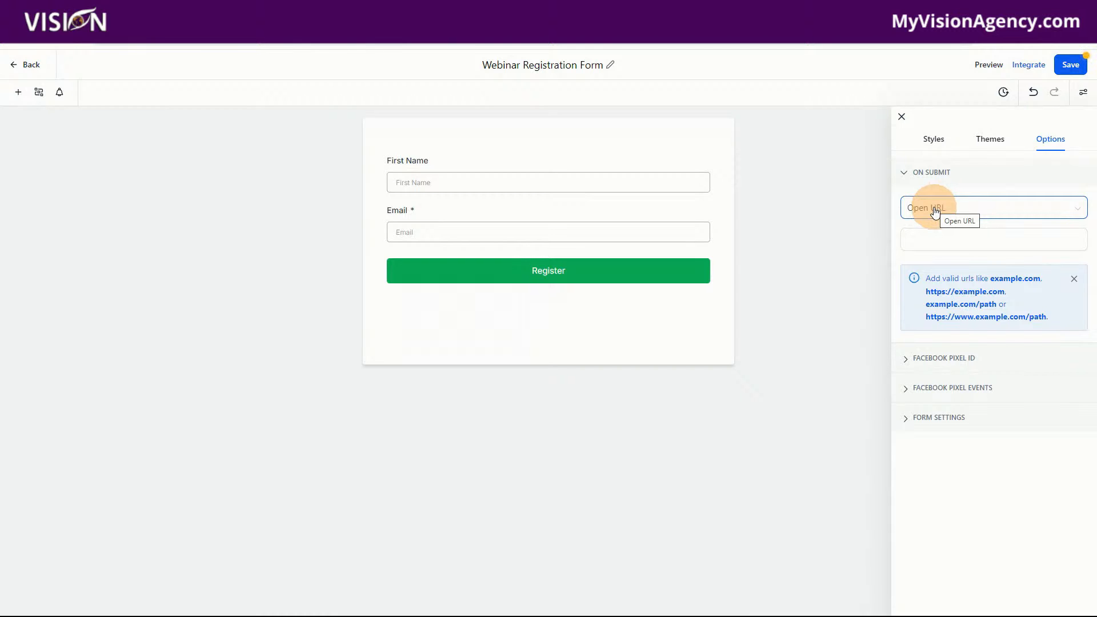
left_click(1069, 65)
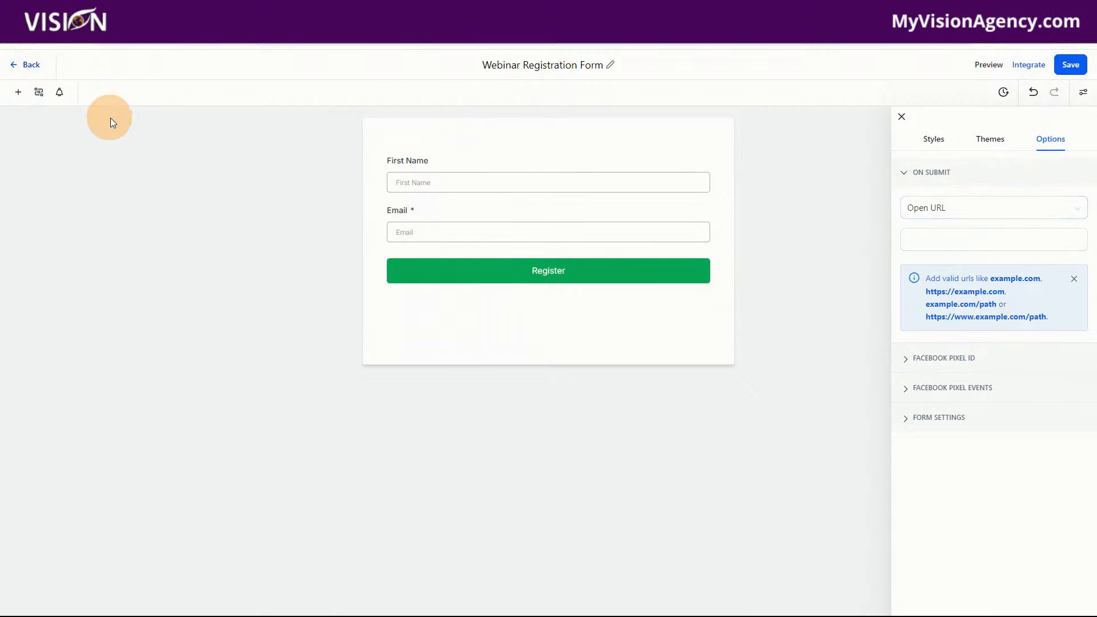
Leave the form editor, go to the funnels list and start a new funnel from templates
left_click(30, 65)
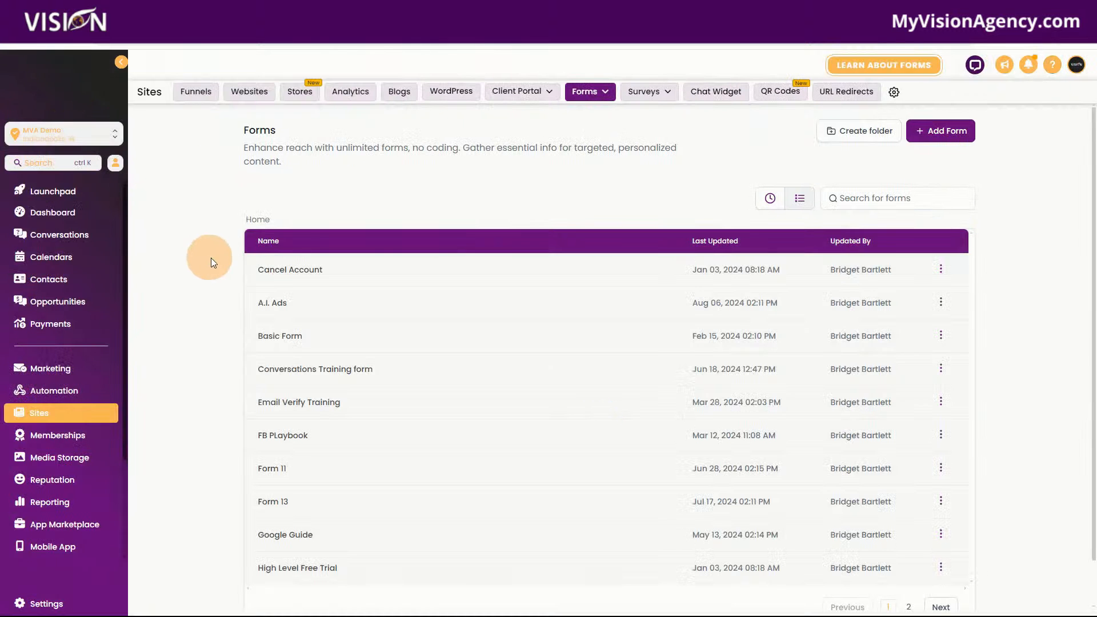
left_click(196, 93)
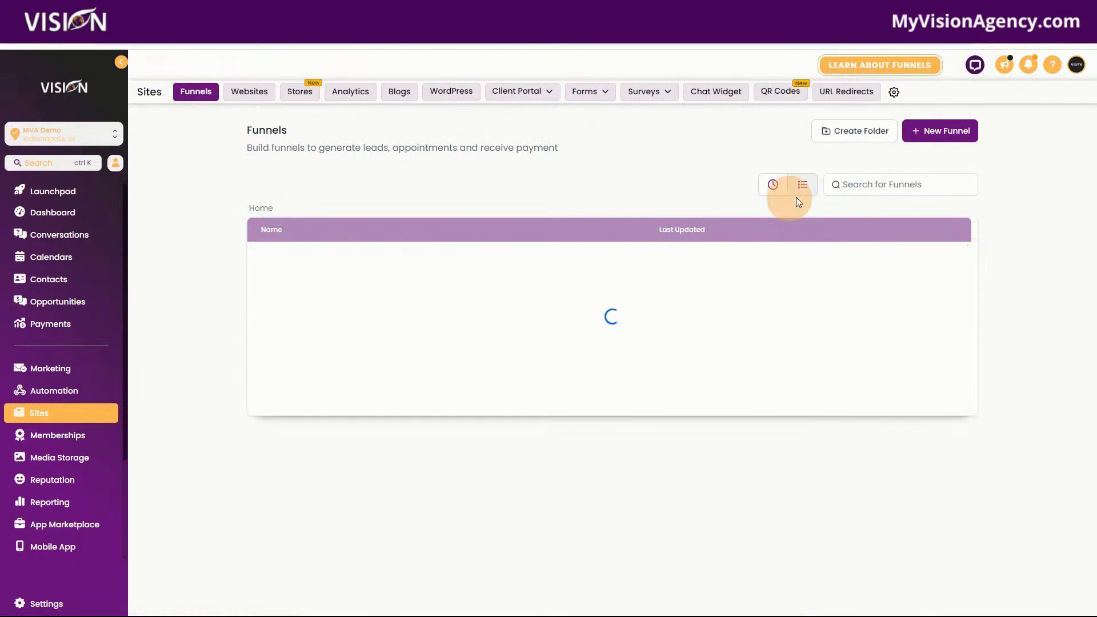
left_click(944, 131)
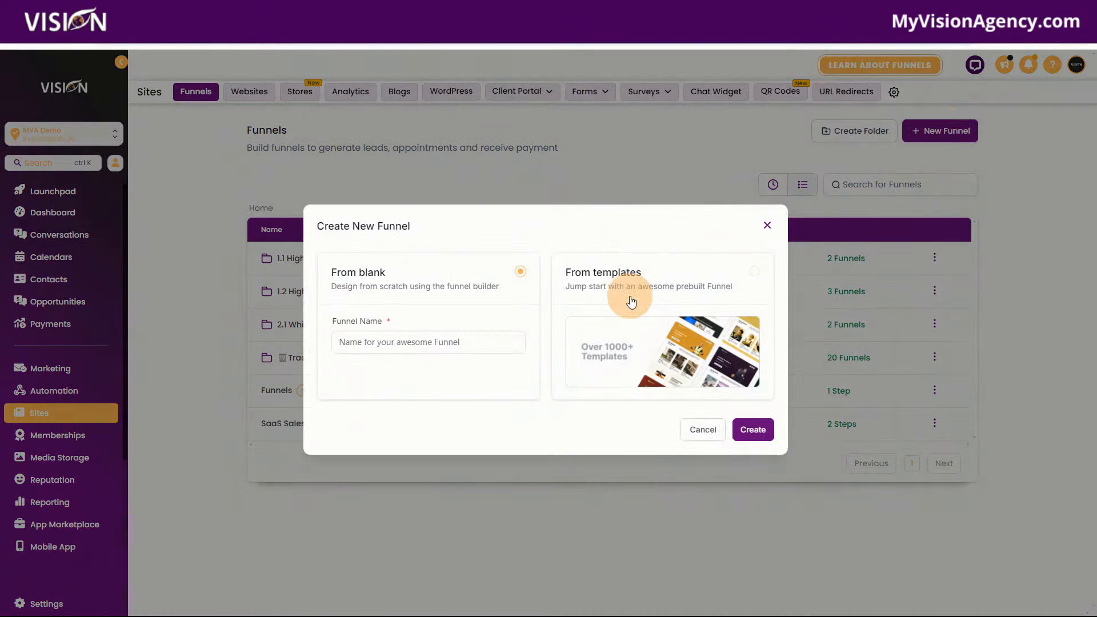
left_click(628, 279)
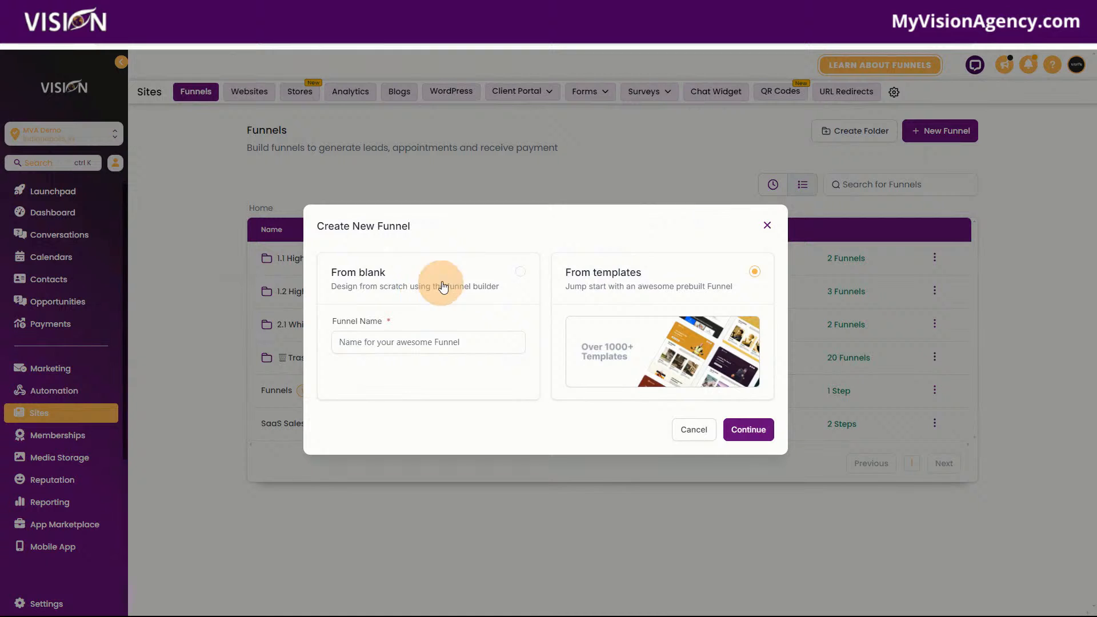
left_click(749, 432)
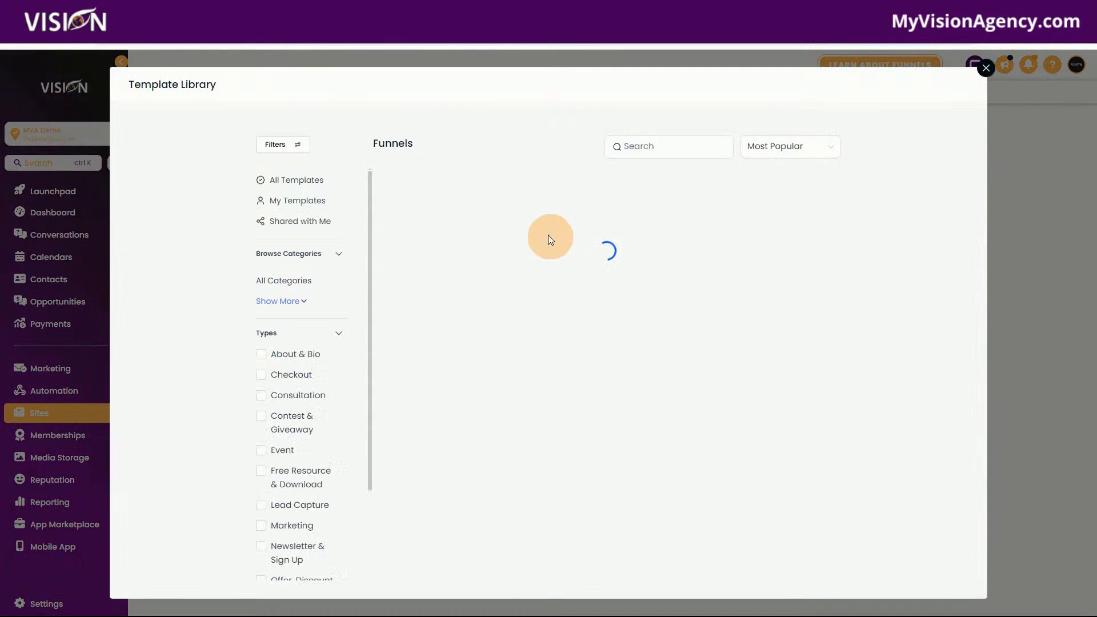
Search the template library for "webinar" and choose the Digital Solutions Webinar template for the new funnel
left_click(685, 149)
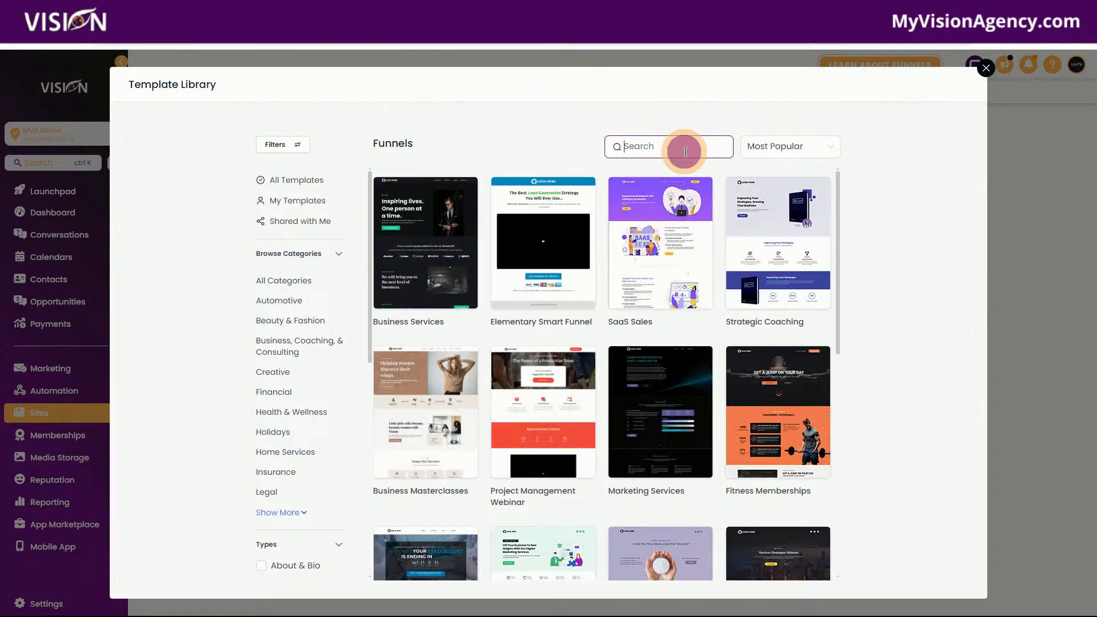
type("webina")
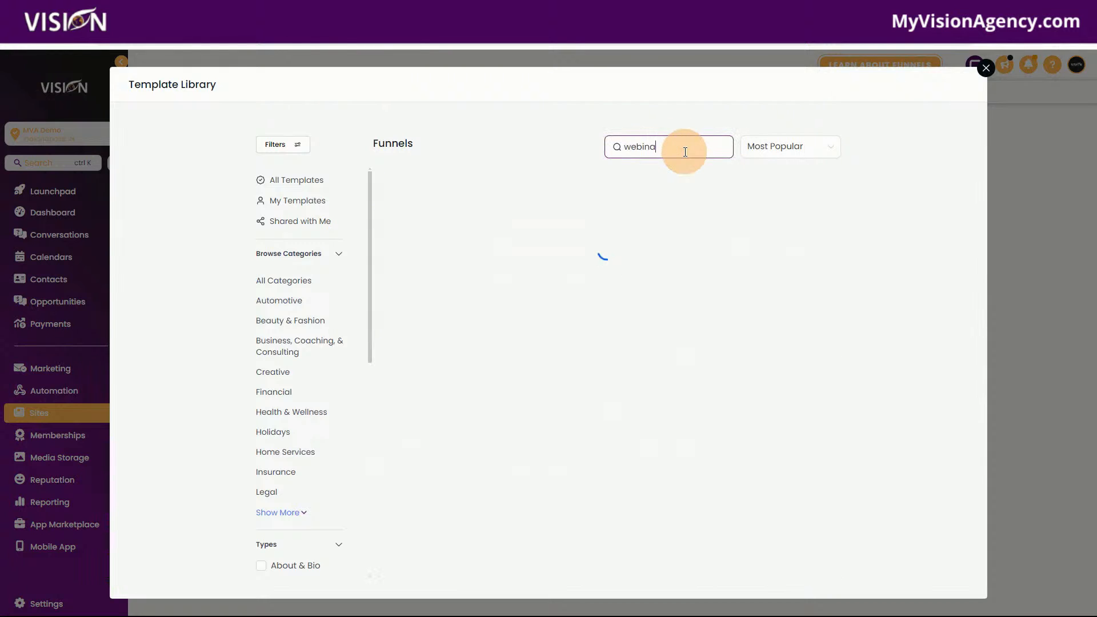
type("r")
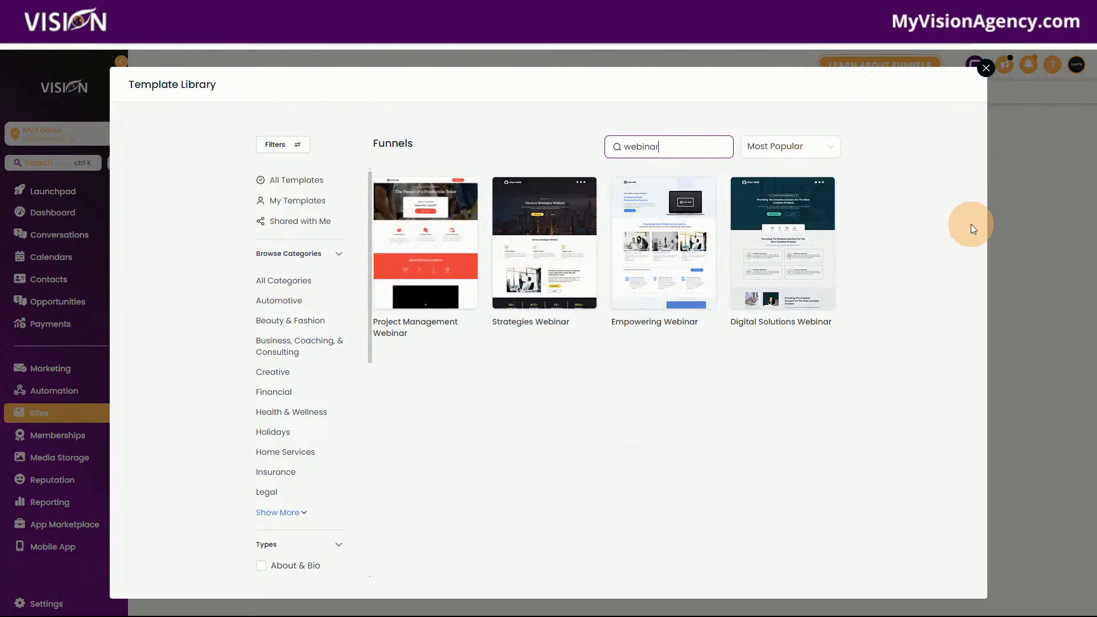
left_click(774, 235)
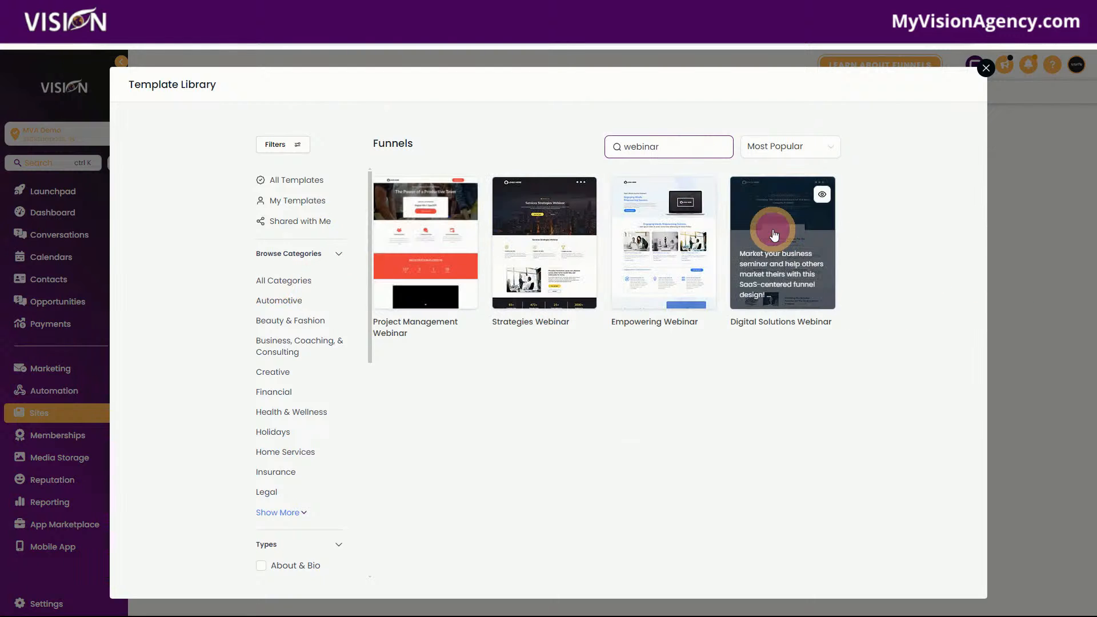
left_click(926, 86)
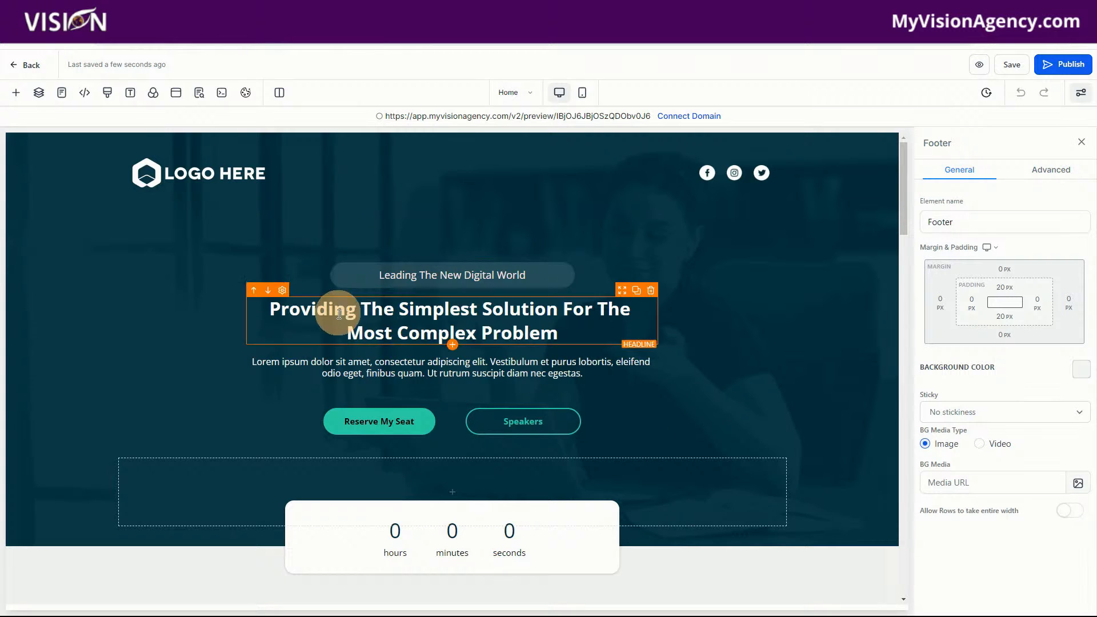
Select the "Reserve My Seat" button on the Home page and check its link action in the button settings
left_click(377, 420)
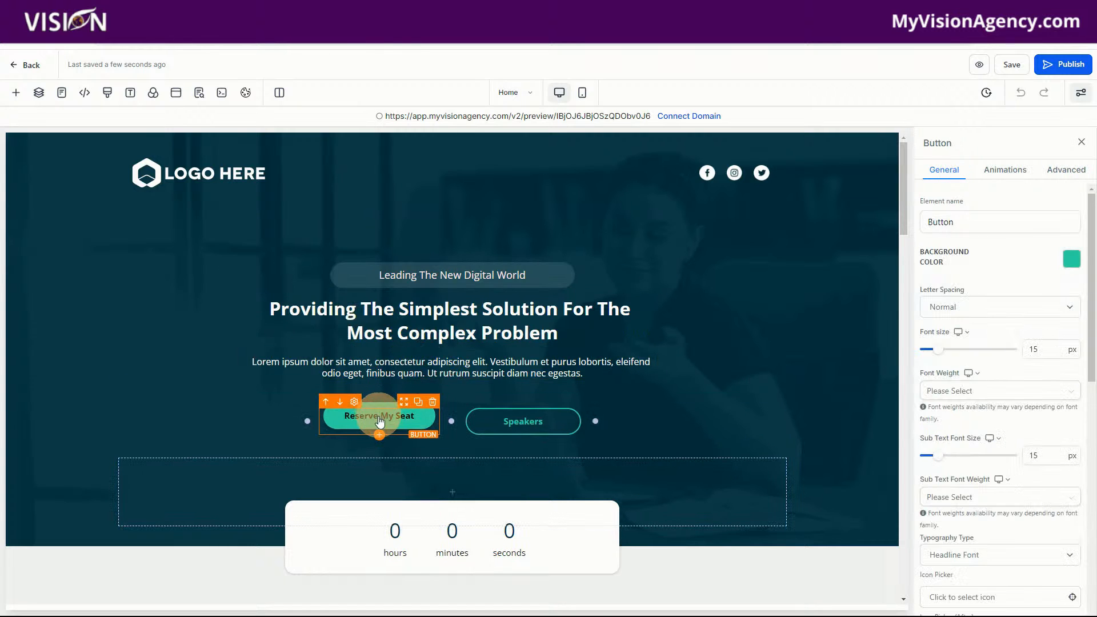
scroll(1025, 480, "down", 5)
scroll(1023, 509, "down", 3)
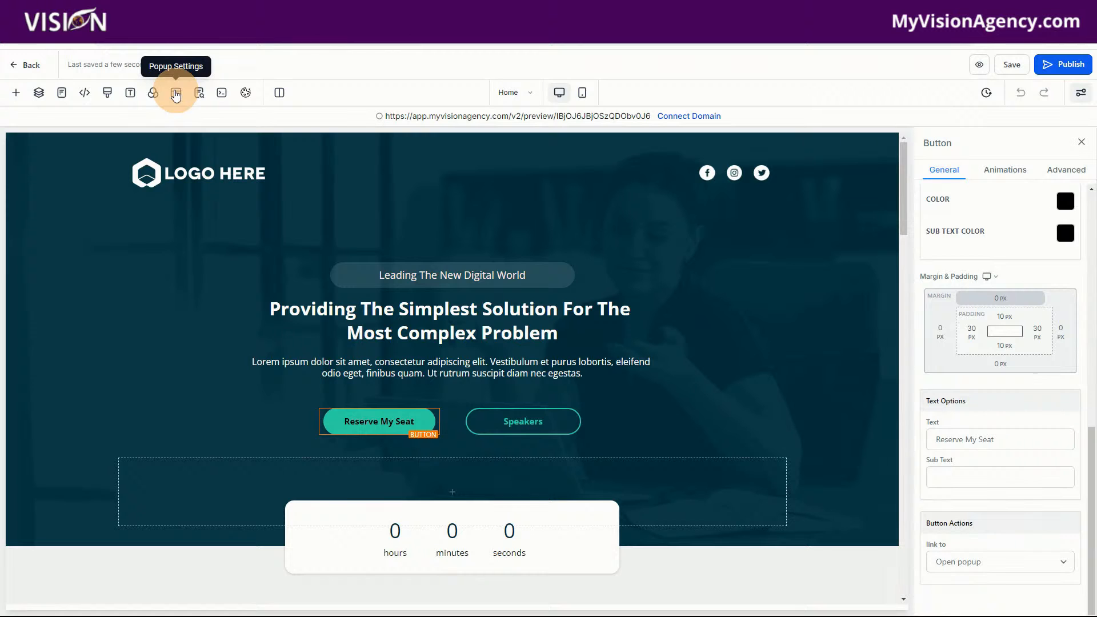
Open the Home page's popup and add a one-column row to it
left_click(178, 96)
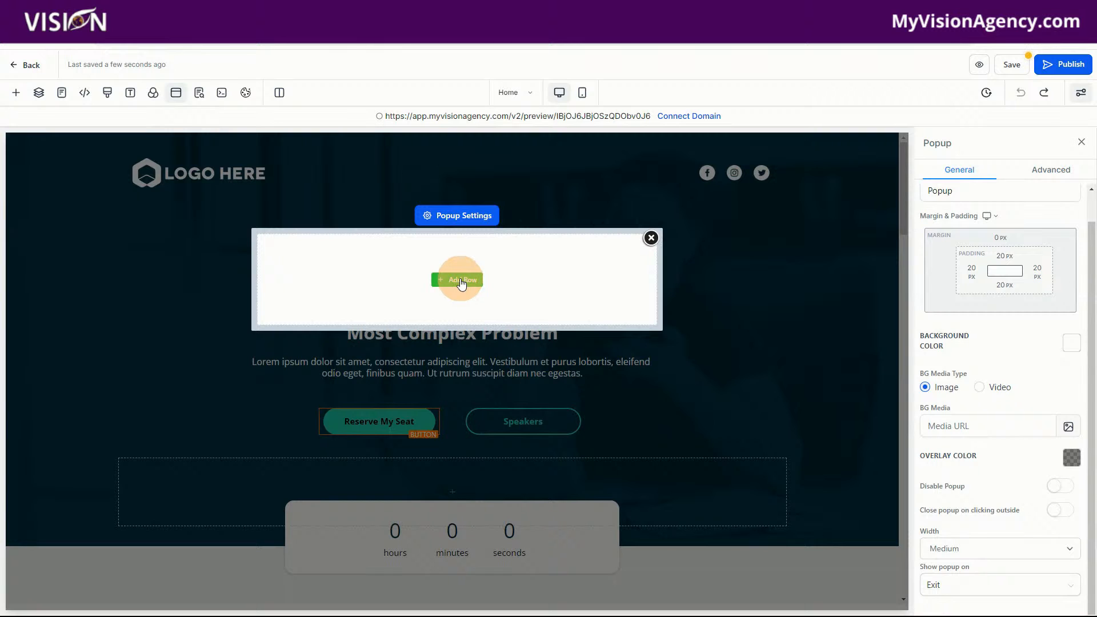
left_click(457, 281)
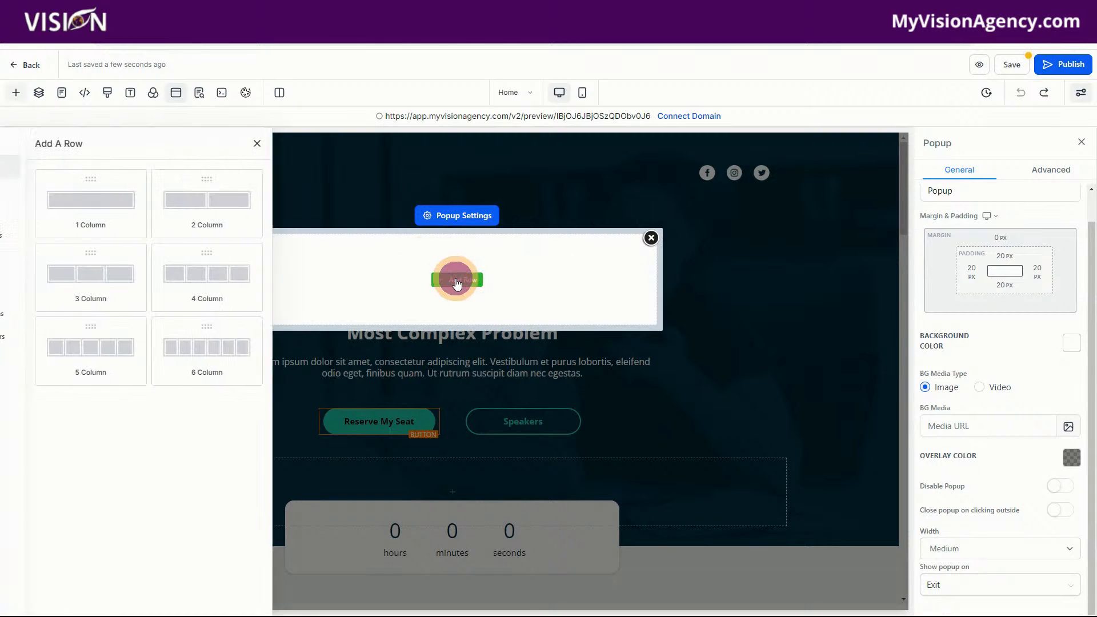
left_click_drag(162, 216, 517, 302)
Add a Form element to the column inside the Home page's popup
left_click(460, 294)
scroll(283, 375, "down", 2)
left_click_drag(215, 290, 484, 294)
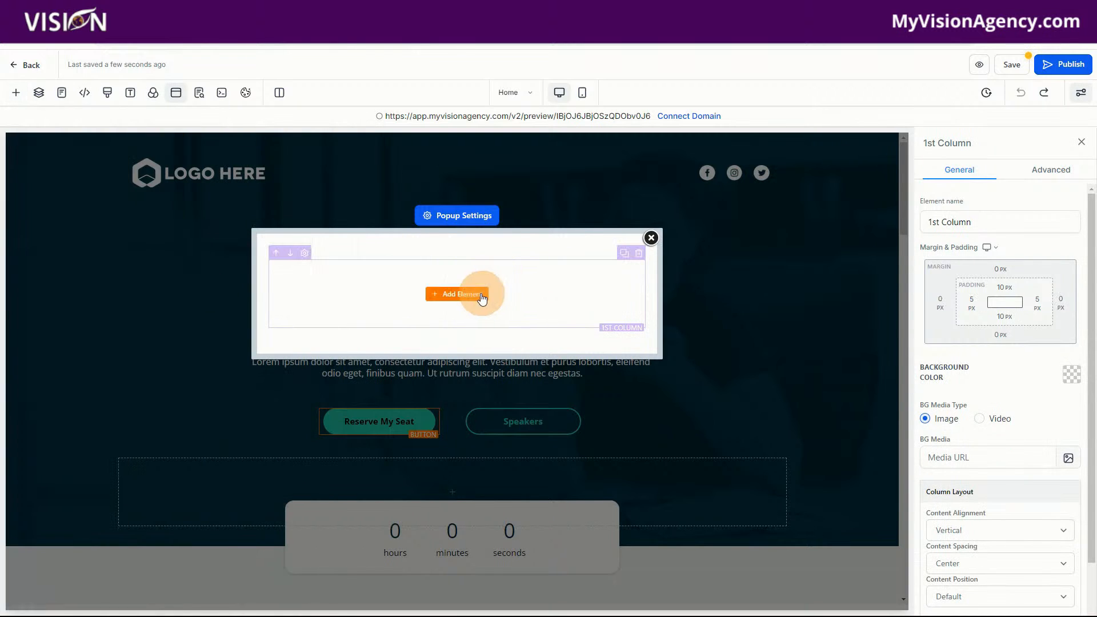
left_click(16, 92)
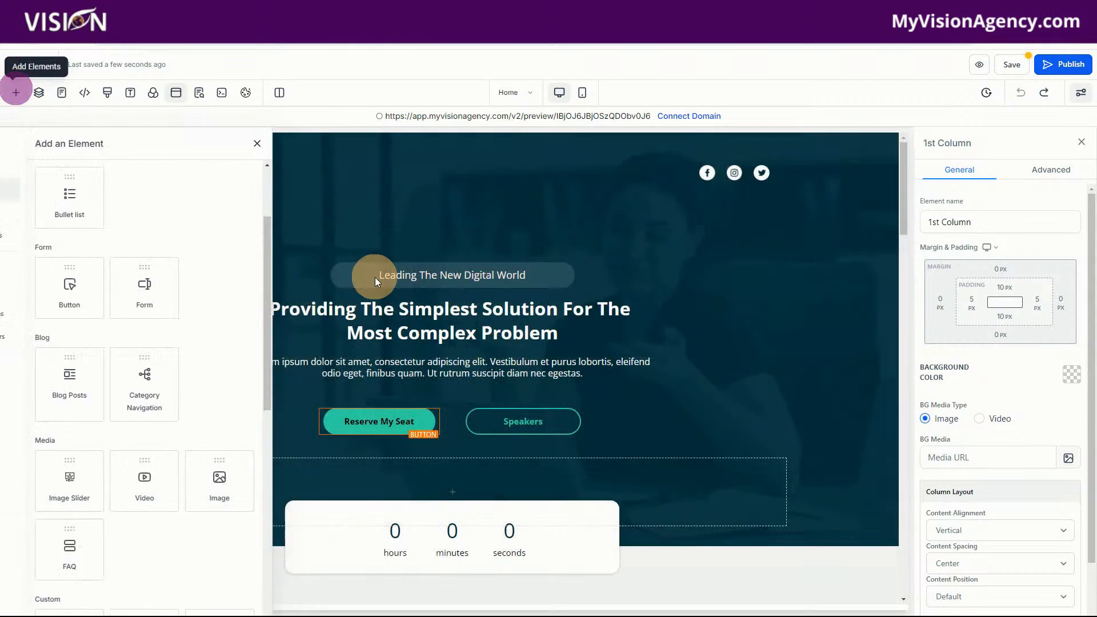
left_click(179, 98)
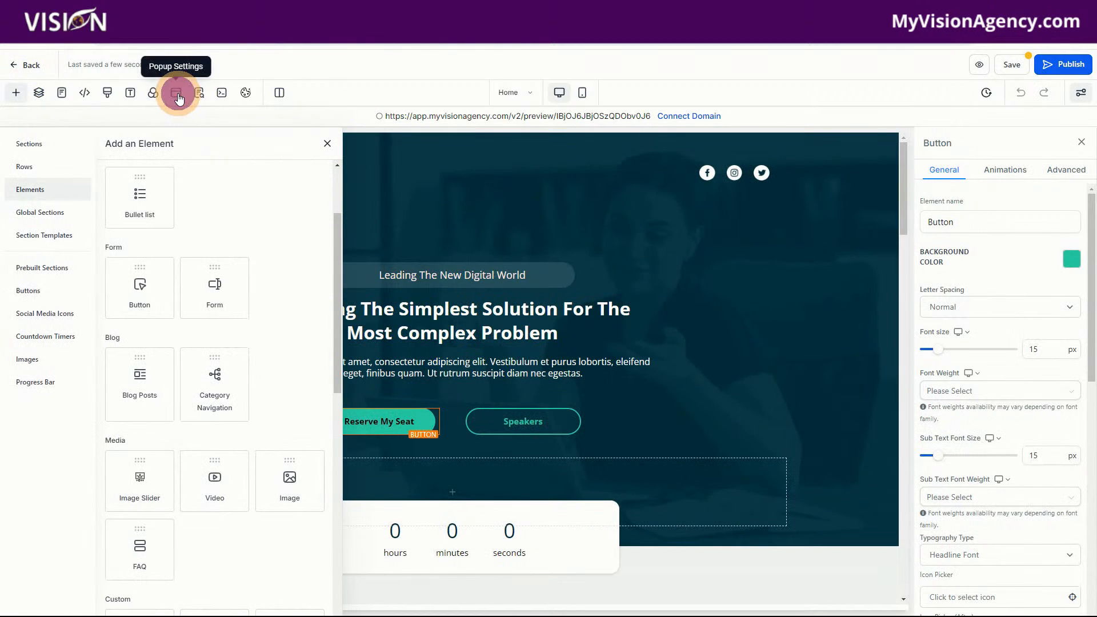
left_click(463, 293)
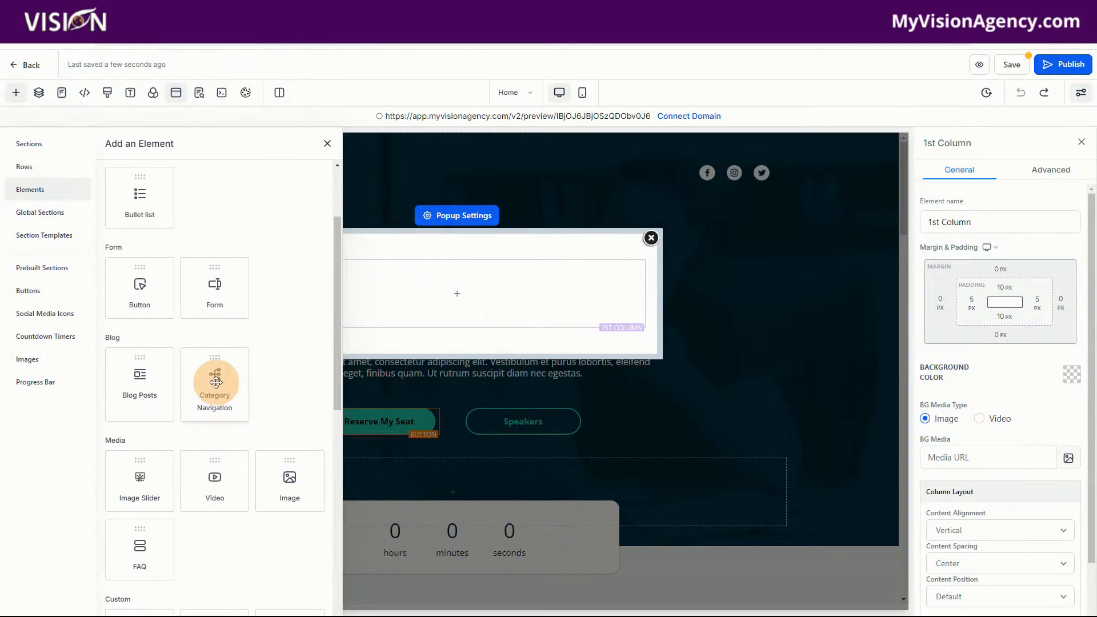
left_click(214, 286)
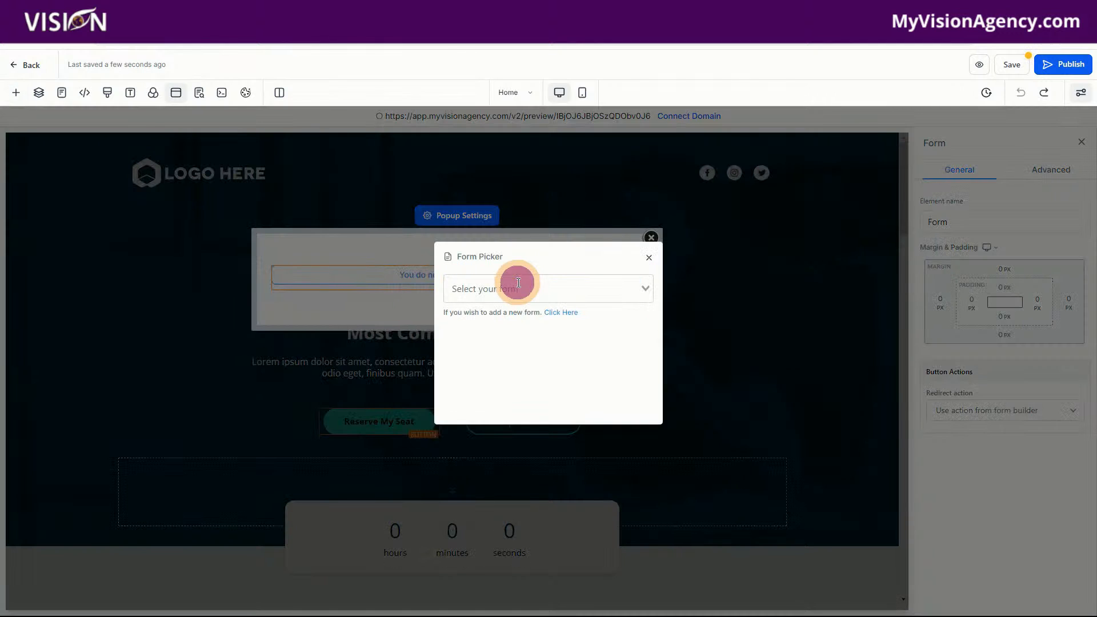
Find "web" in the form picker and assign the Webinar Registration Form to the popup's form element
left_click(518, 282)
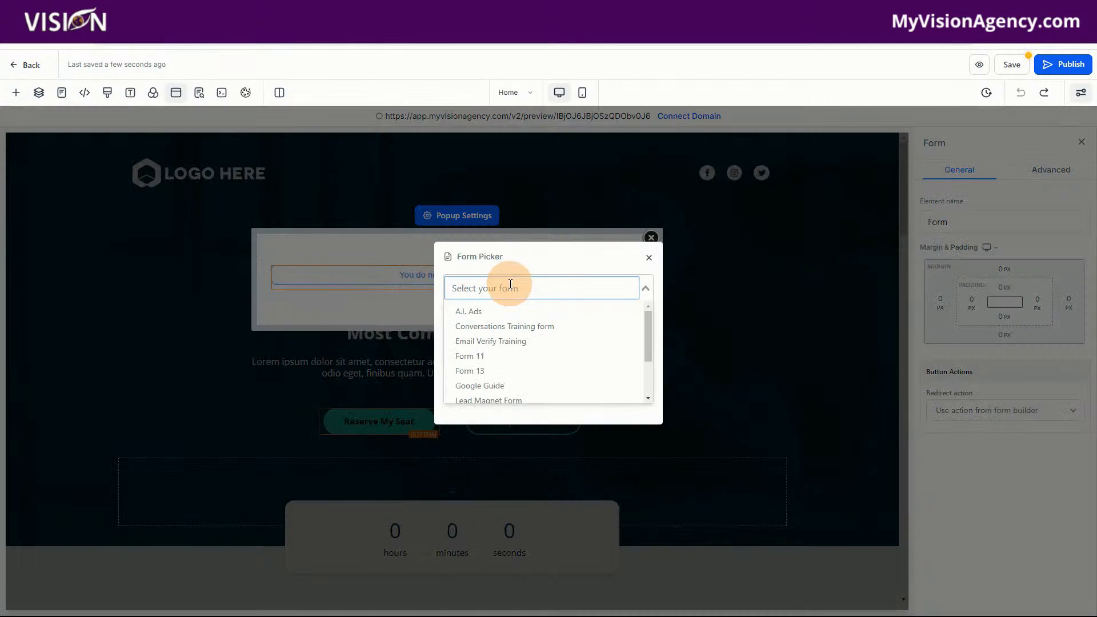
type("web")
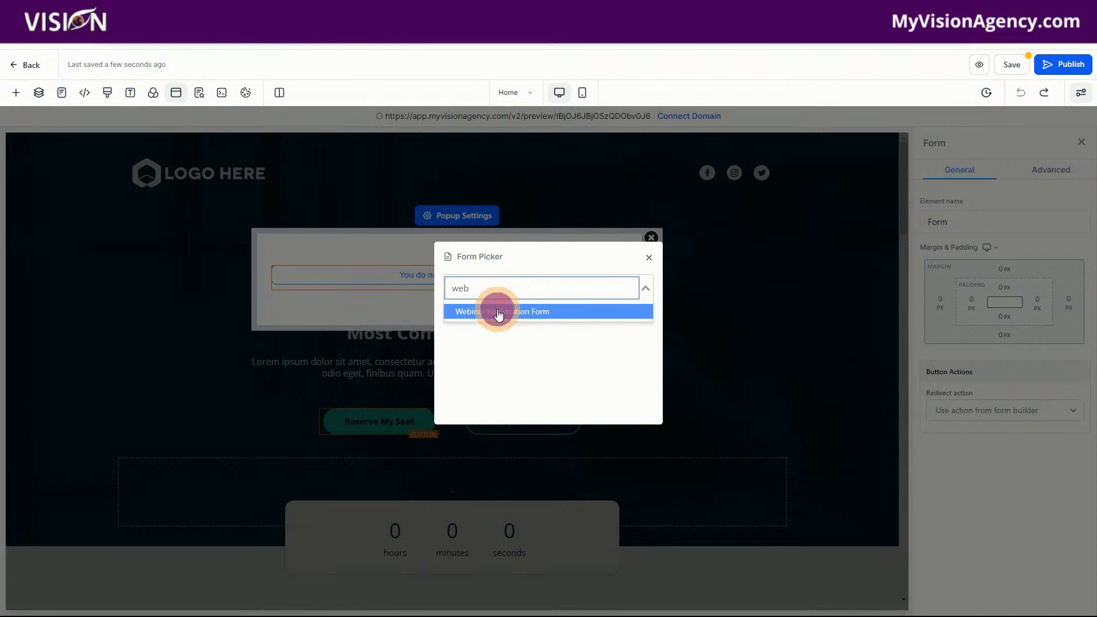
left_click(497, 311)
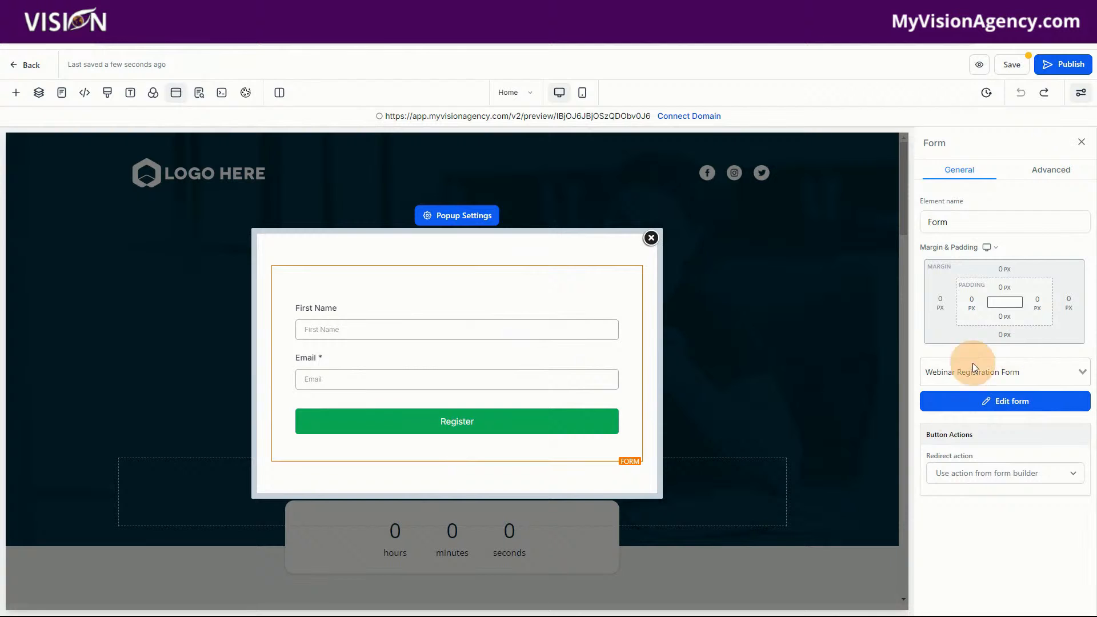
Set the popup form's redirect action to Go to Next step
left_click(979, 475)
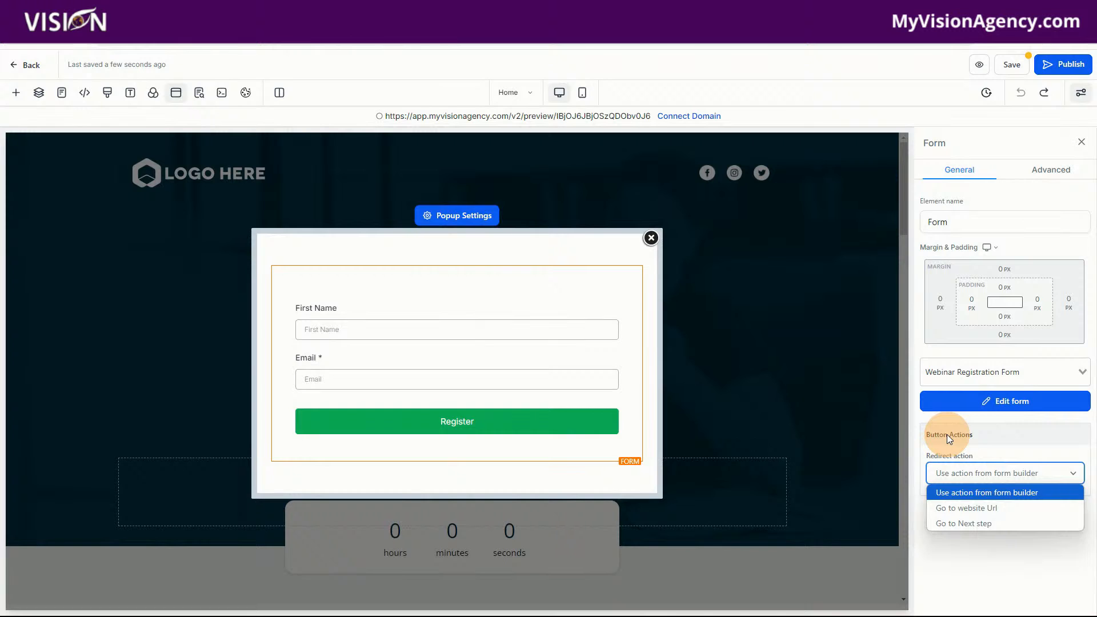
left_click(964, 492)
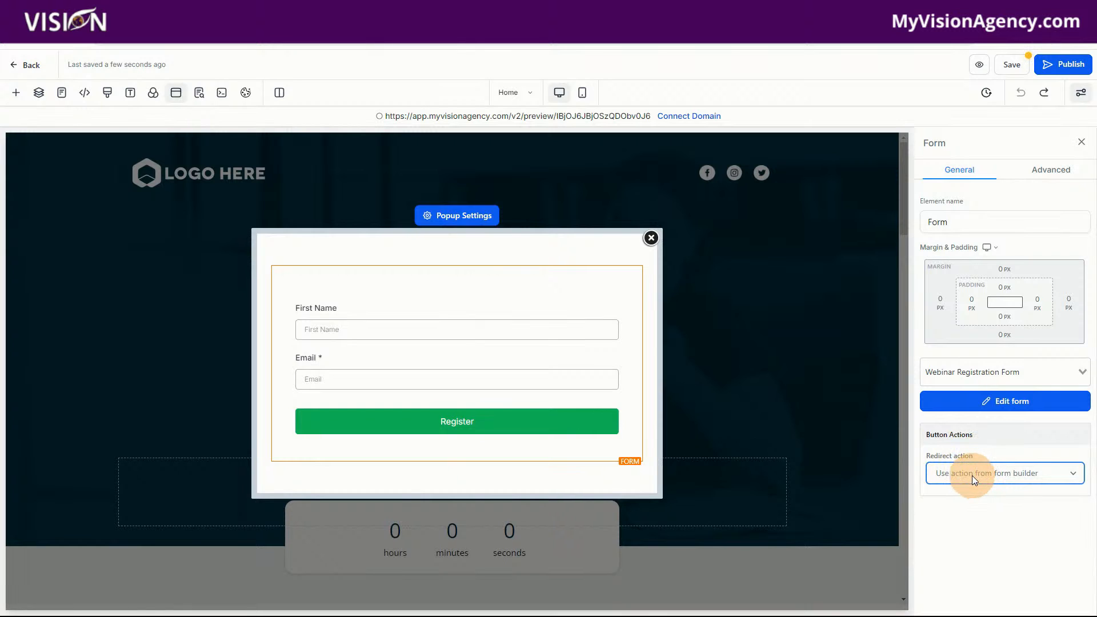
left_click(971, 476)
left_click_drag(968, 458, 970, 441)
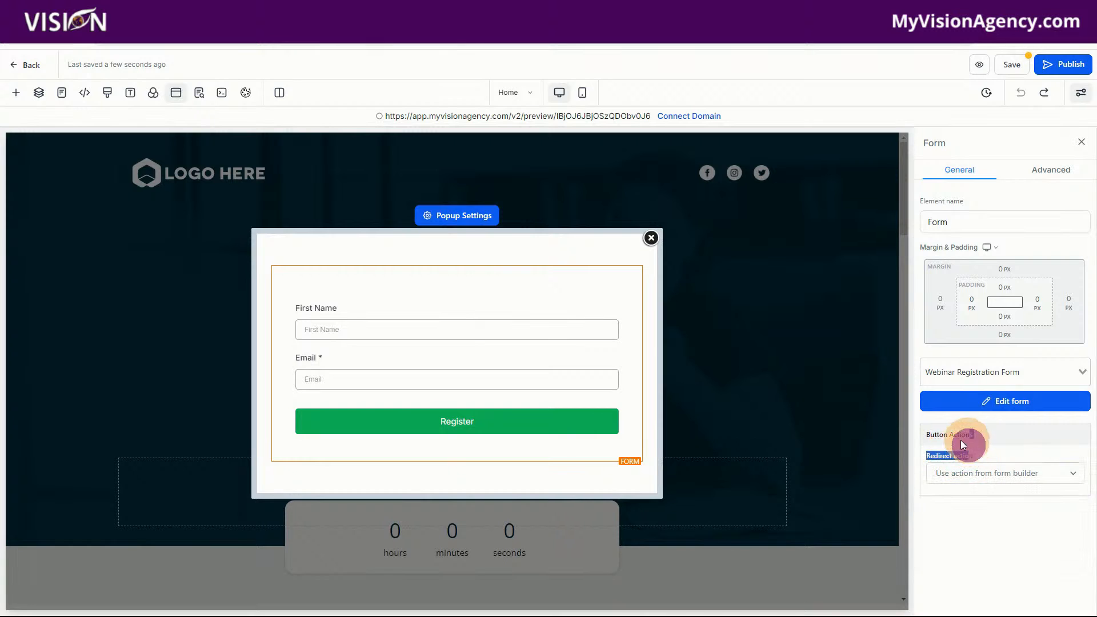
left_click(988, 448)
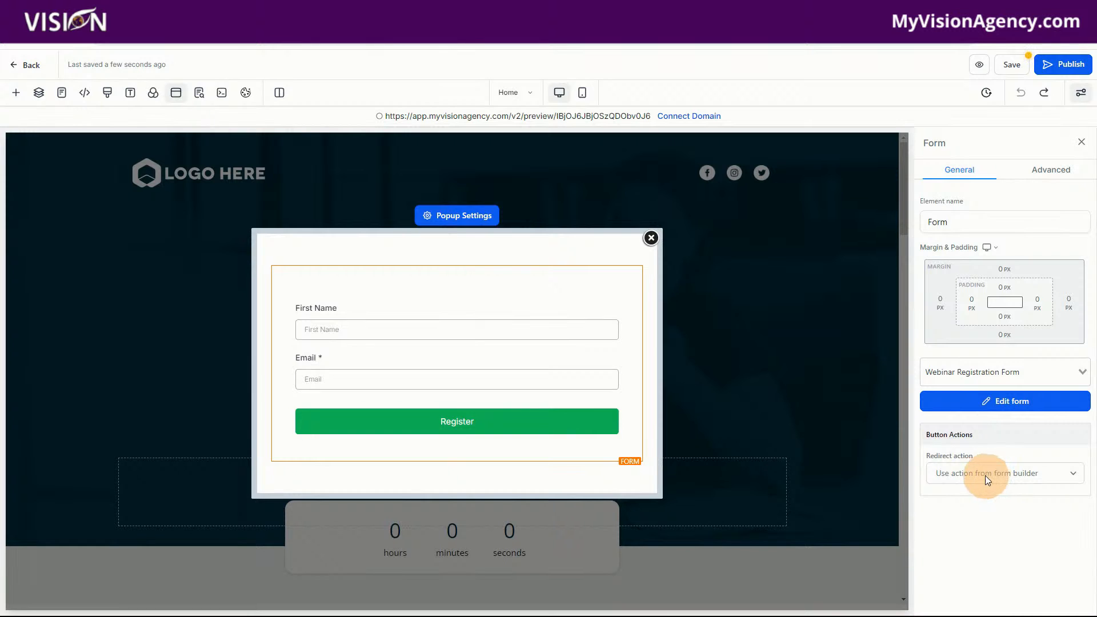
left_click(966, 474)
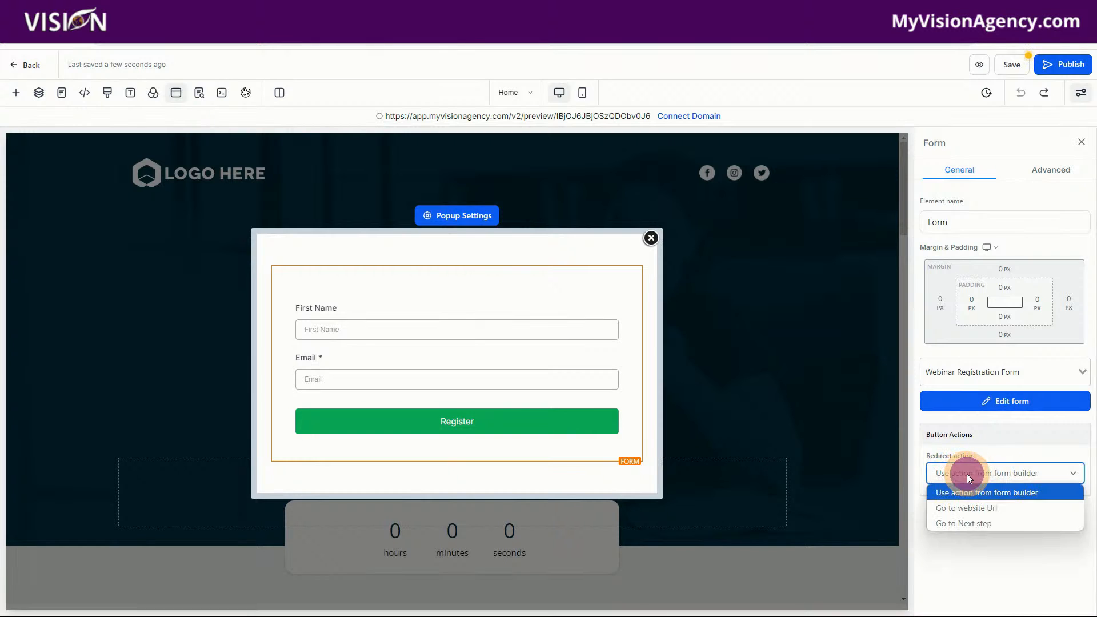
left_click(974, 523)
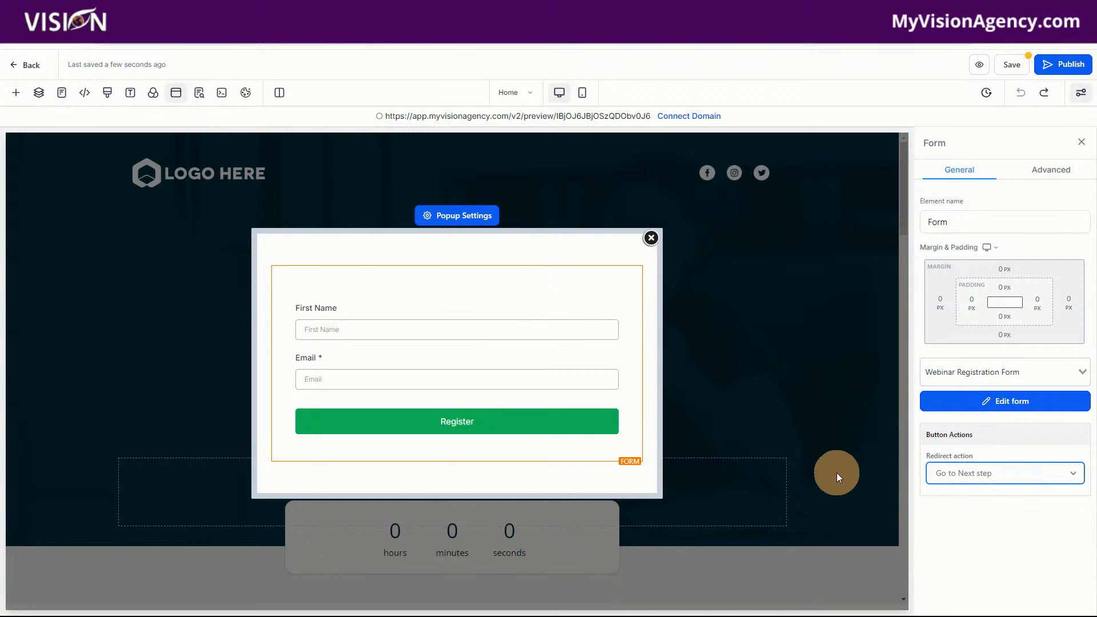
Save the funnel and look at the domain selection for publishing, closing it without choosing a domain
left_click(510, 92)
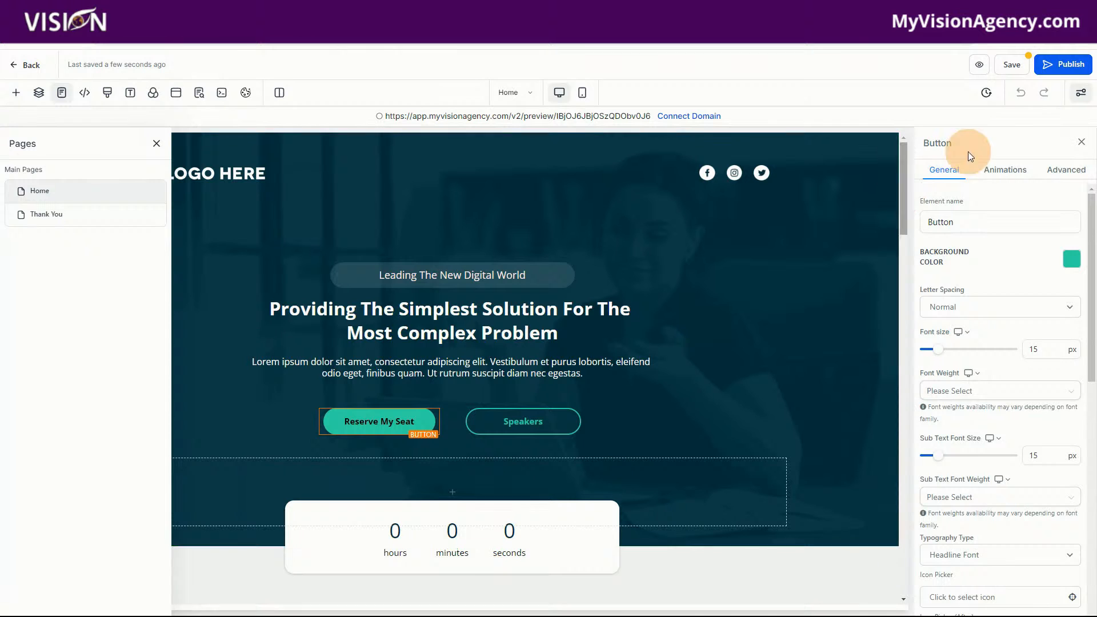
left_click(1070, 64)
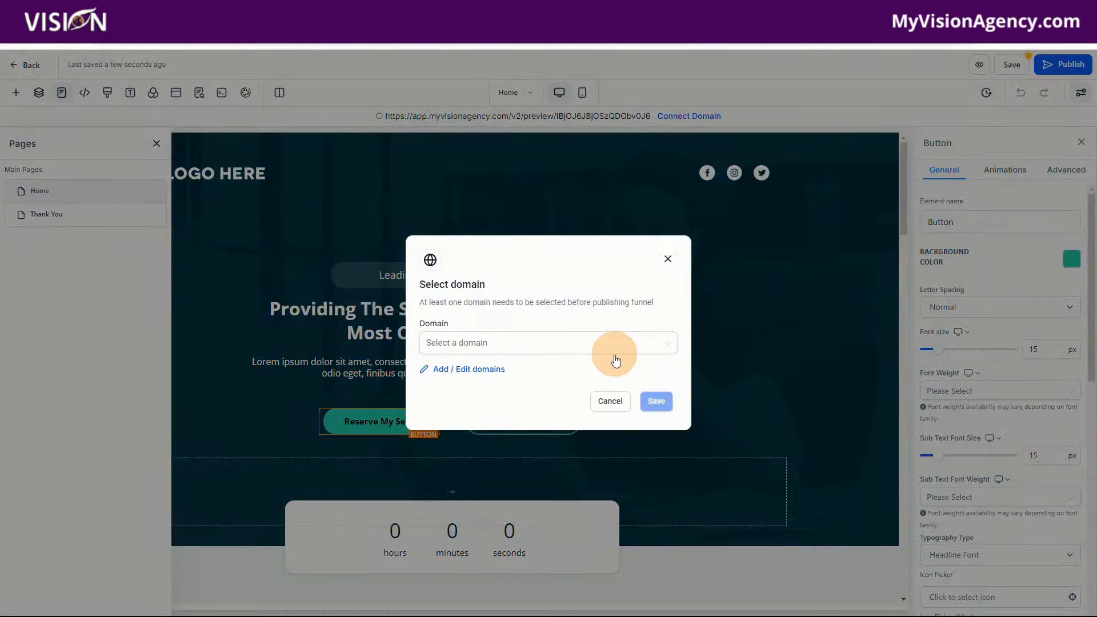
left_click(667, 260)
left_click(1012, 64)
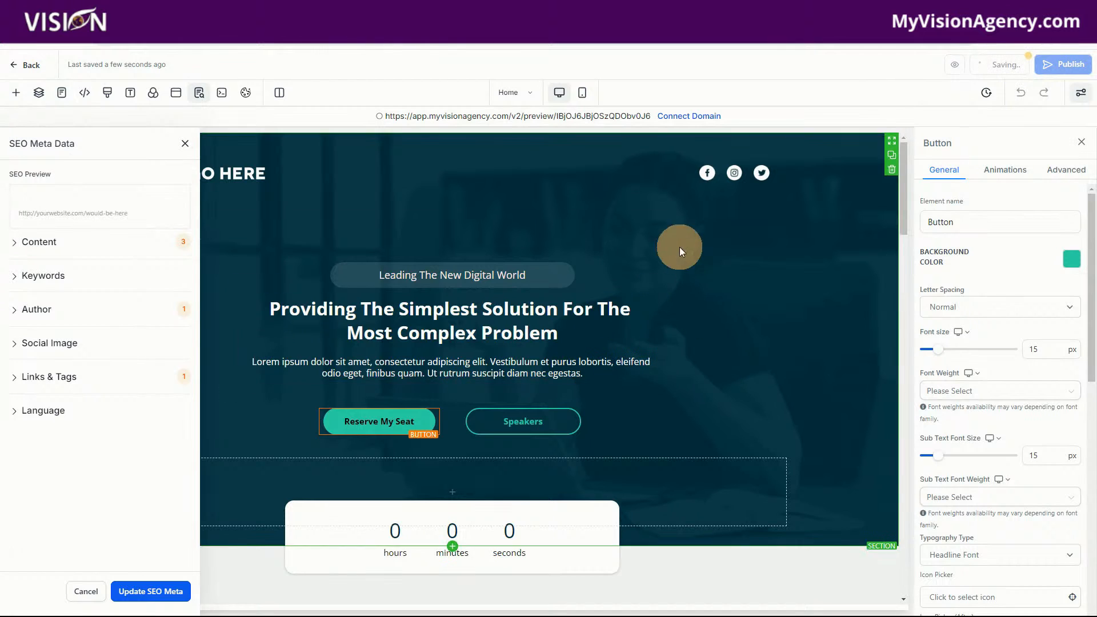
left_click(1062, 66)
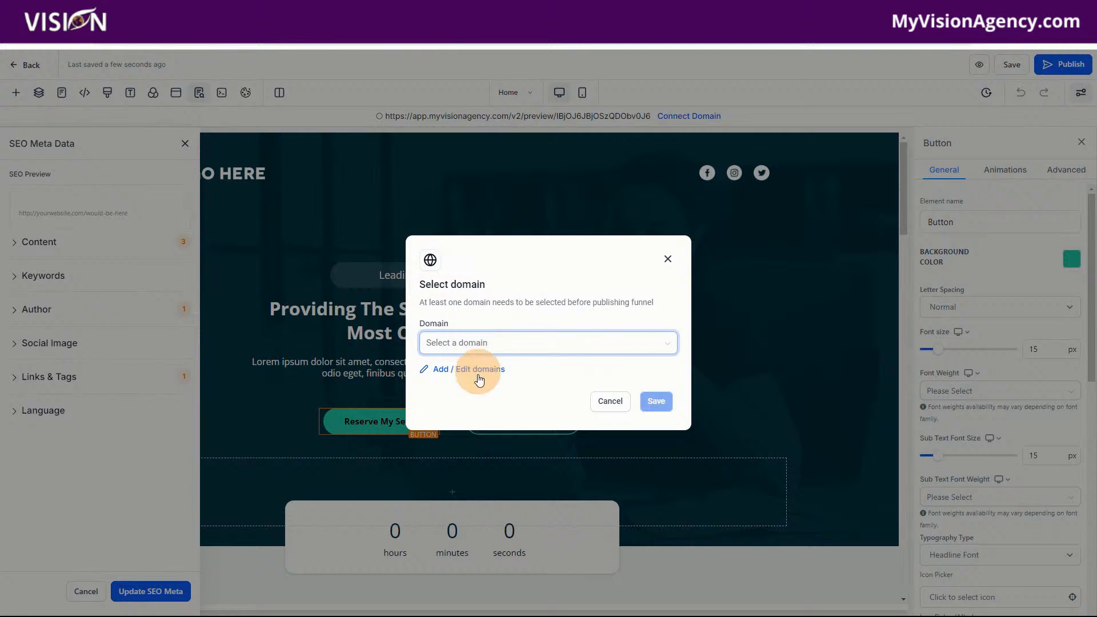
left_click(667, 260)
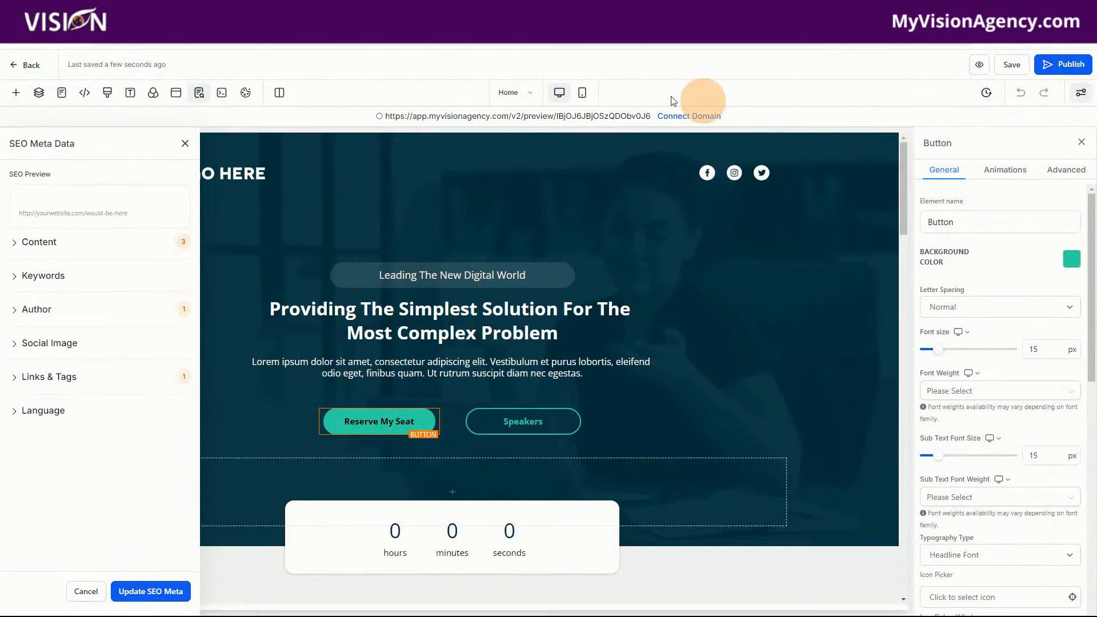
Return to the funnel's steps and preview the Thank You page
left_click(30, 63)
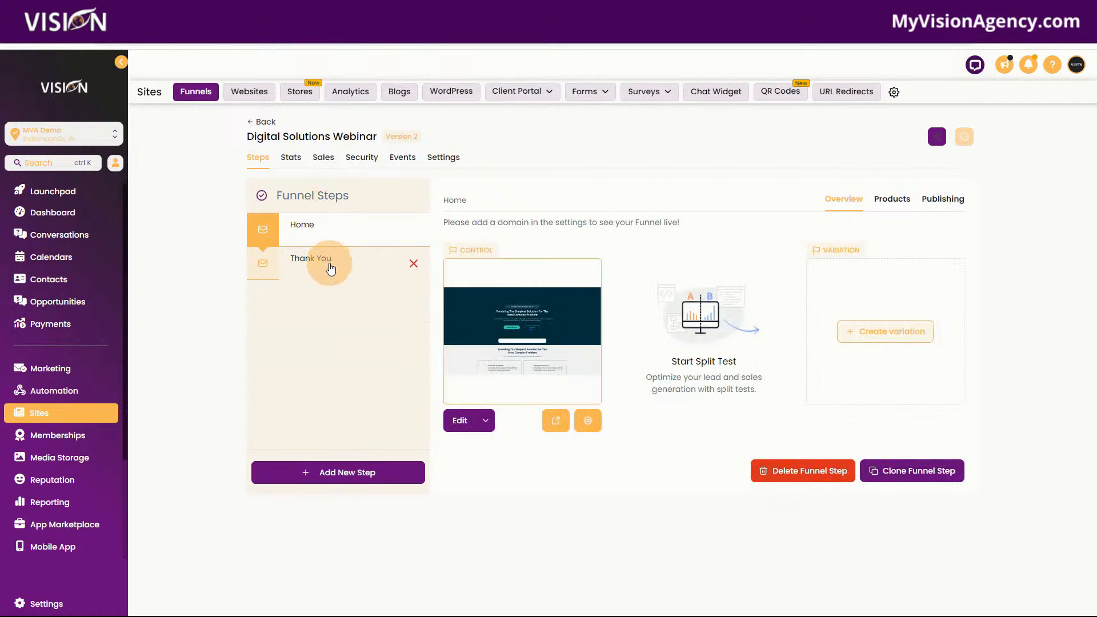
left_click(330, 265)
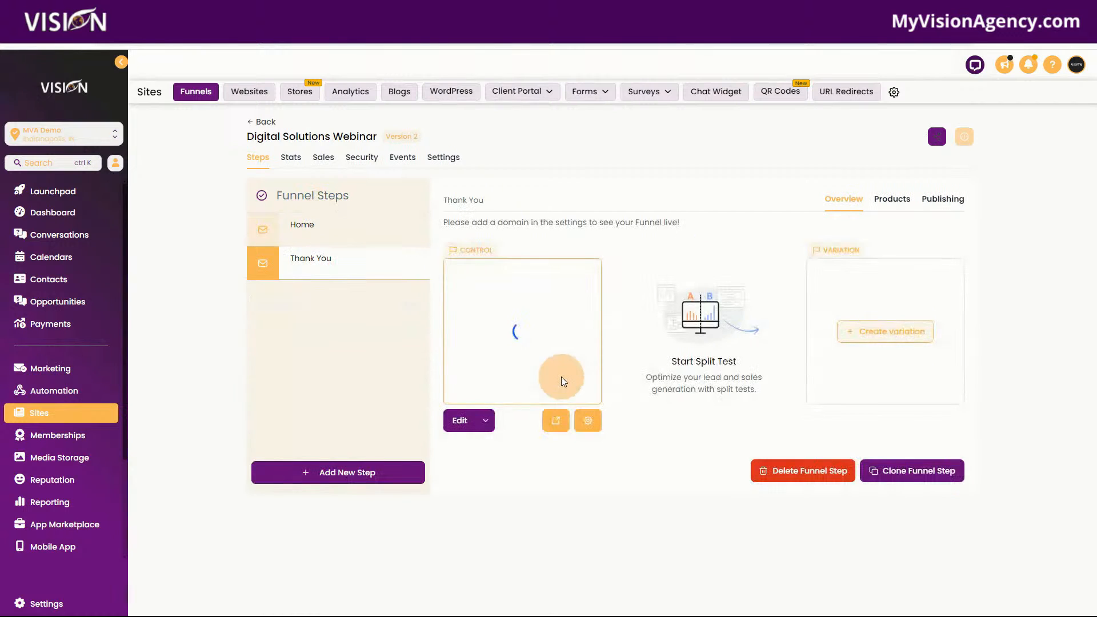
left_click(563, 423)
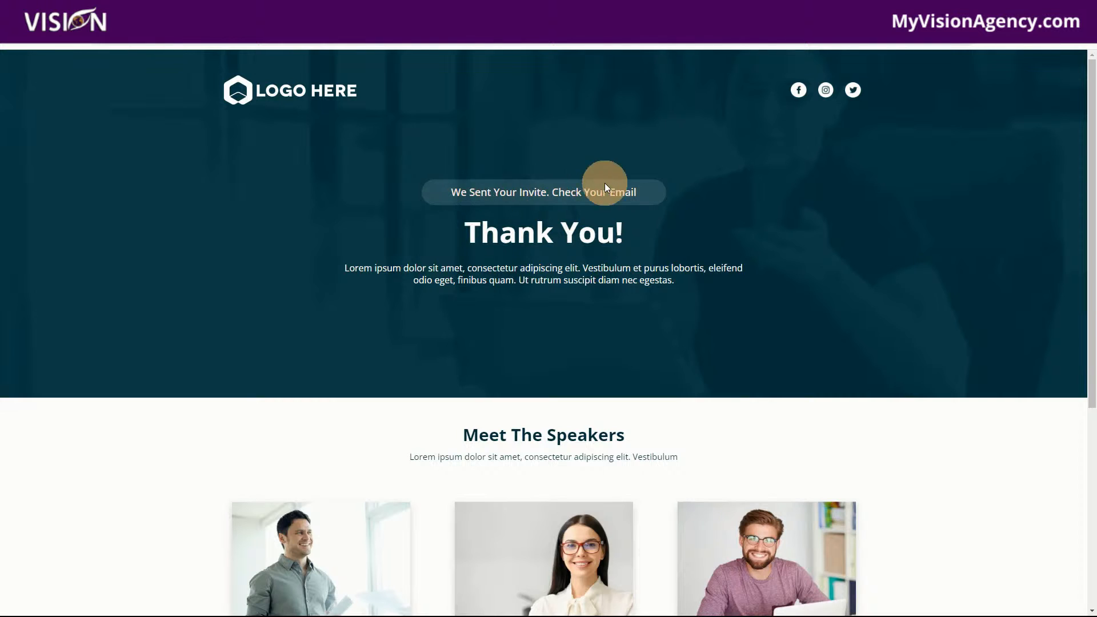
left_click(89, 10)
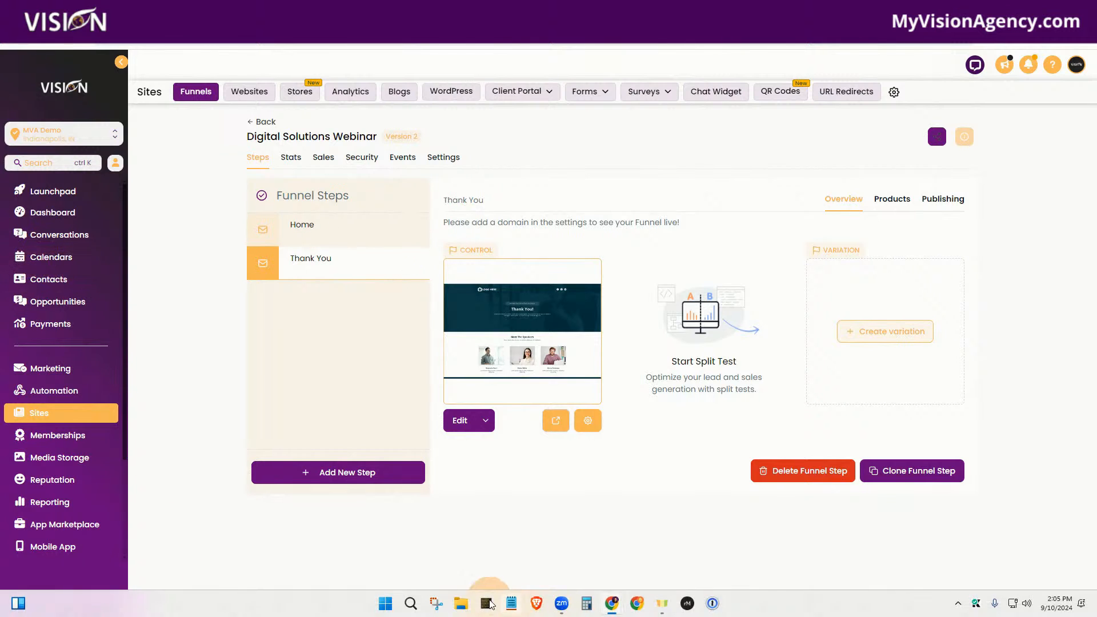
left_click(511, 605)
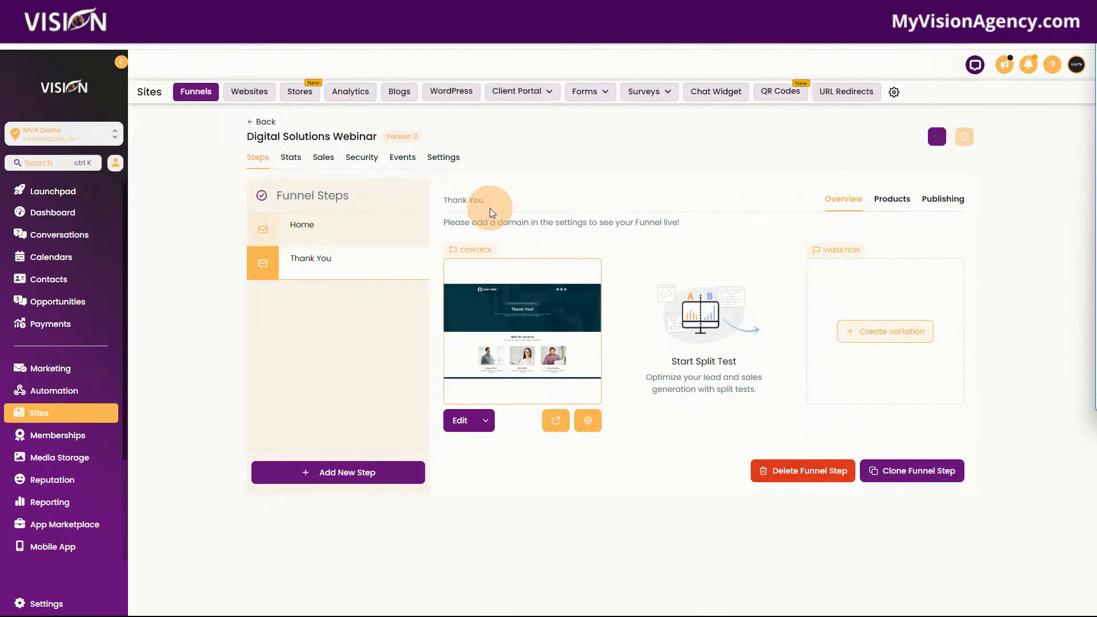
left_click(553, 425)
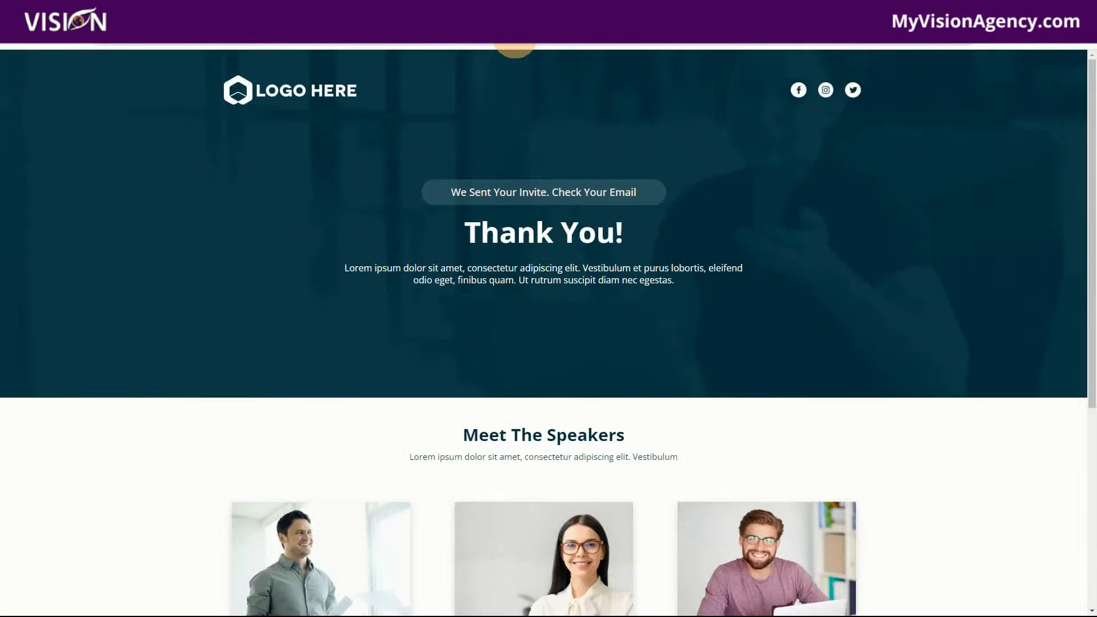
left_click(514, 47)
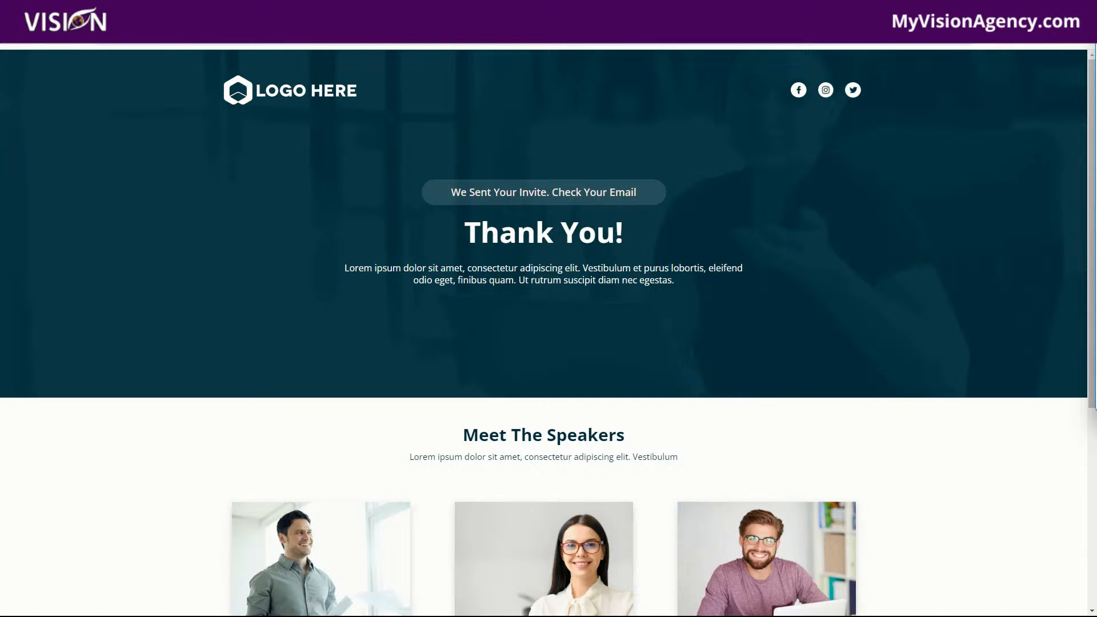
left_click(321, 9)
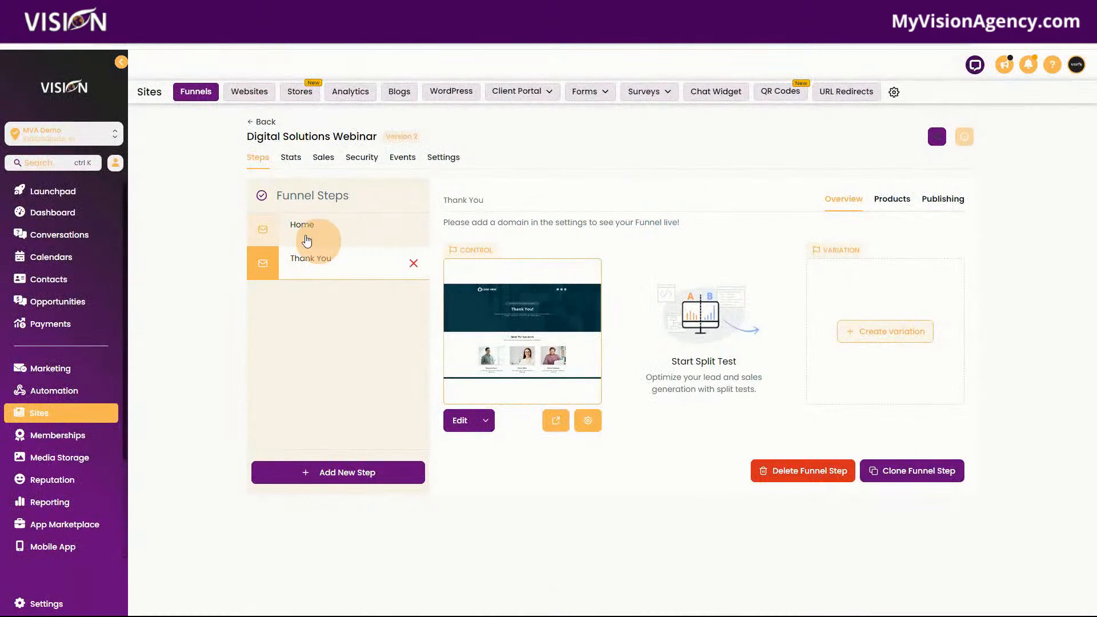
Leave the Digital Solutions Webinar funnel and go to the list of trigger links under Conversations
left_click(302, 225)
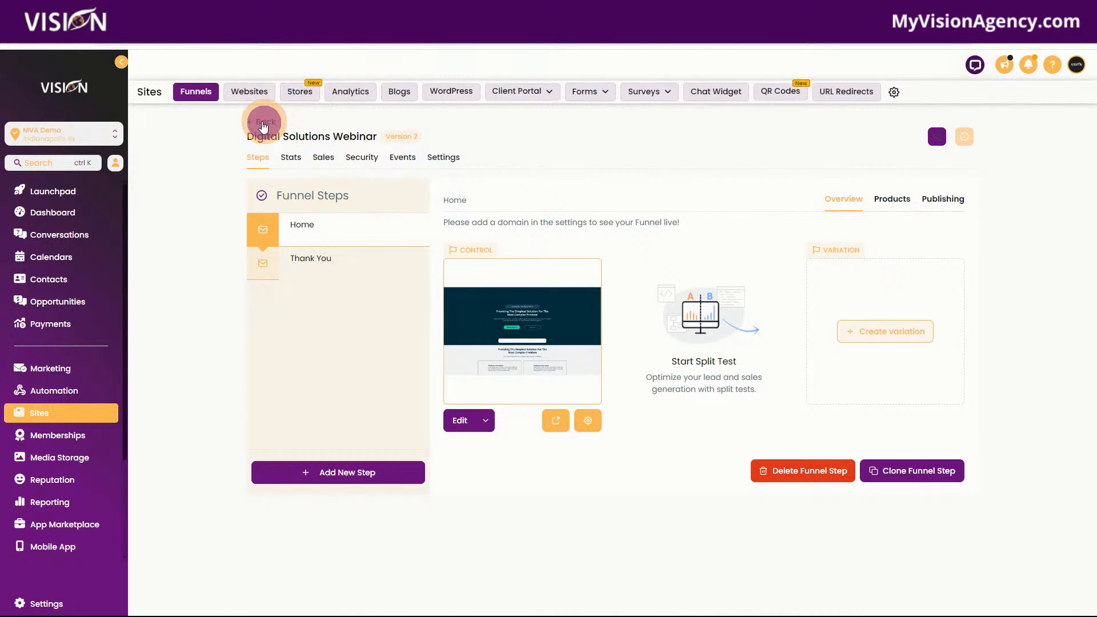
left_click(263, 121)
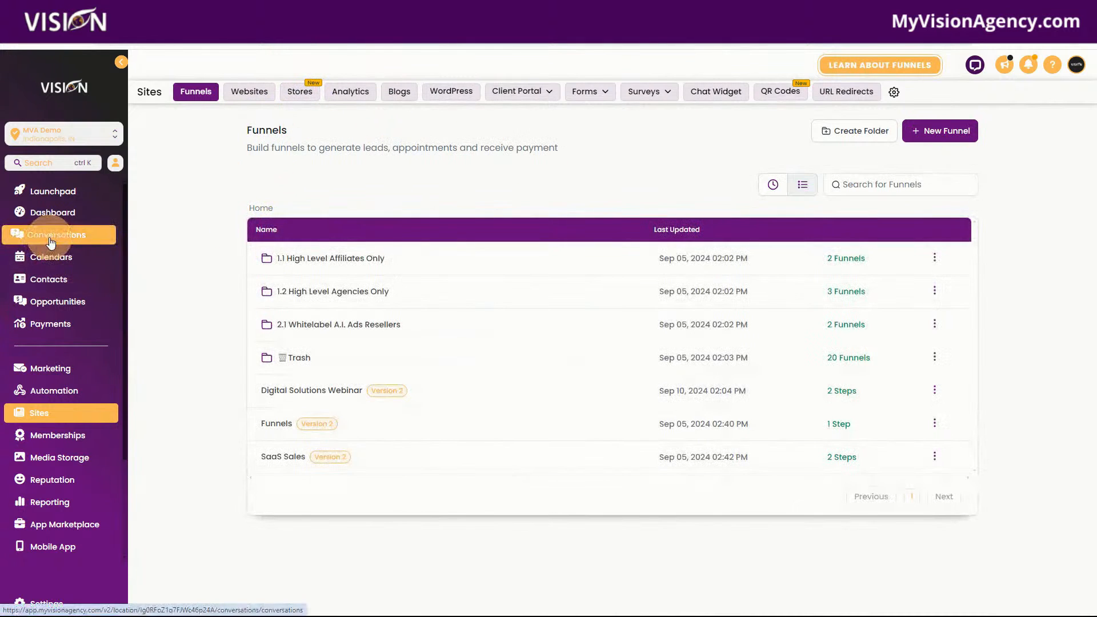
mouse_move(533, 96)
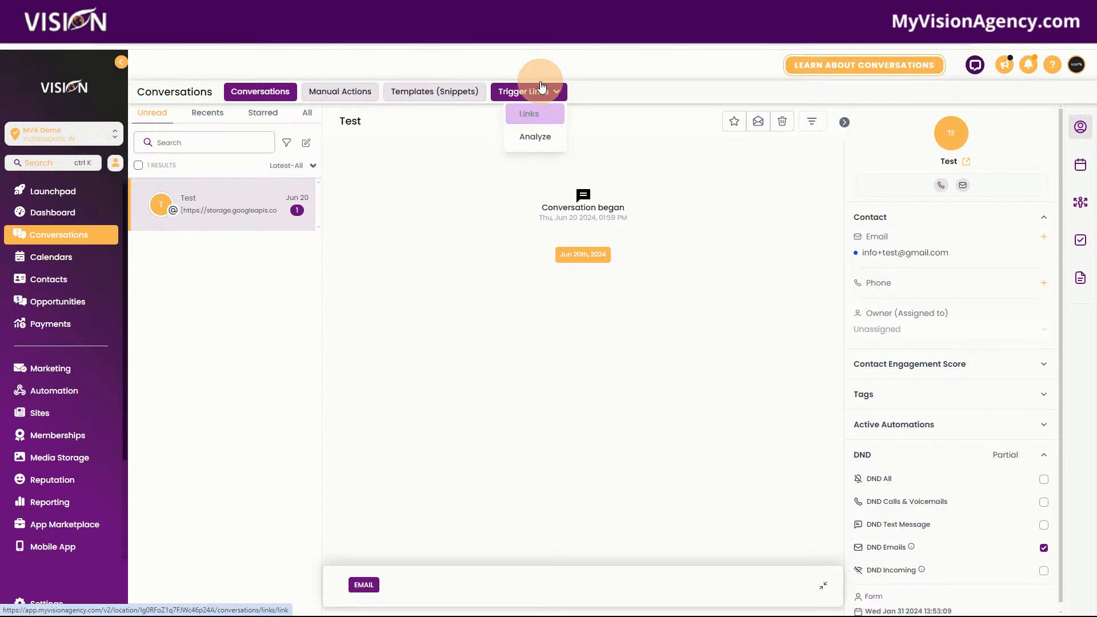
left_click(529, 111)
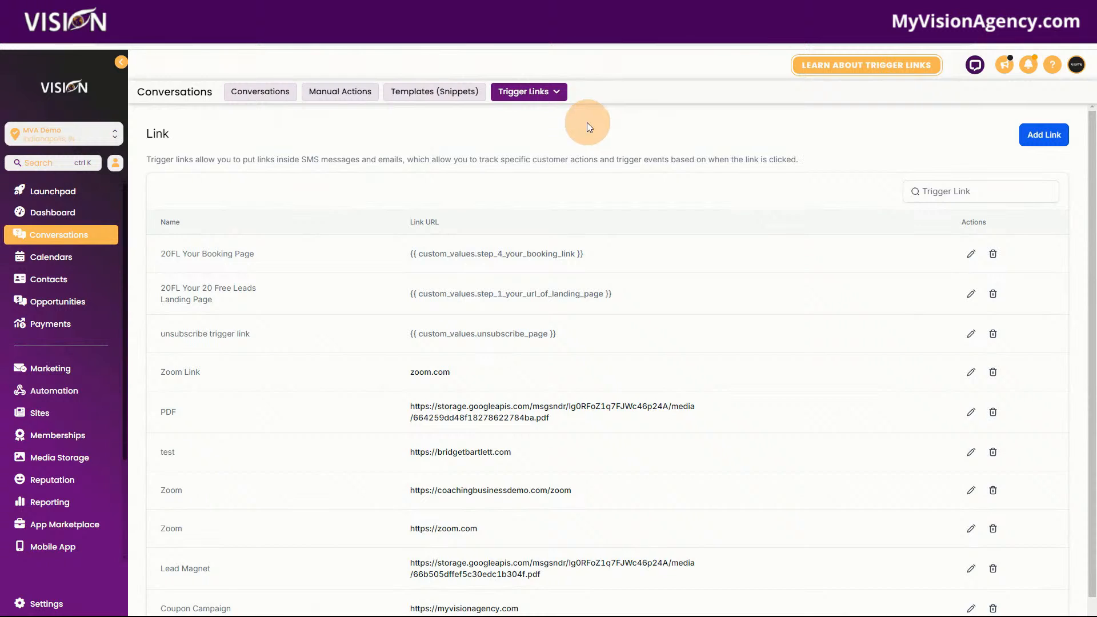
mouse_move(521, 91)
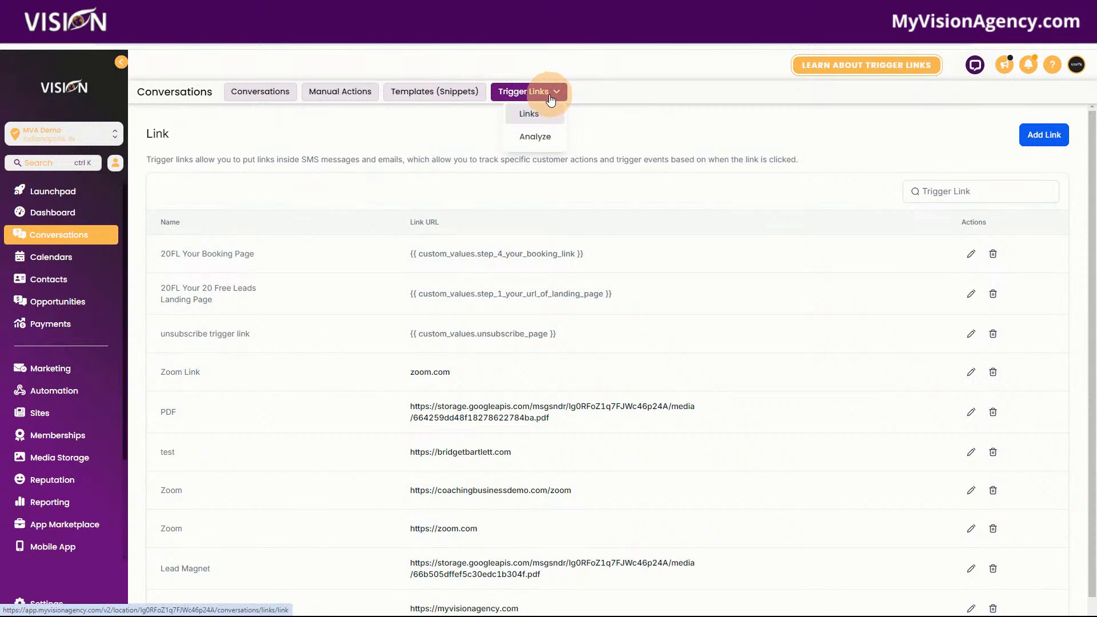
left_click(529, 113)
left_click(529, 116)
left_click(1046, 135)
left_click(527, 373)
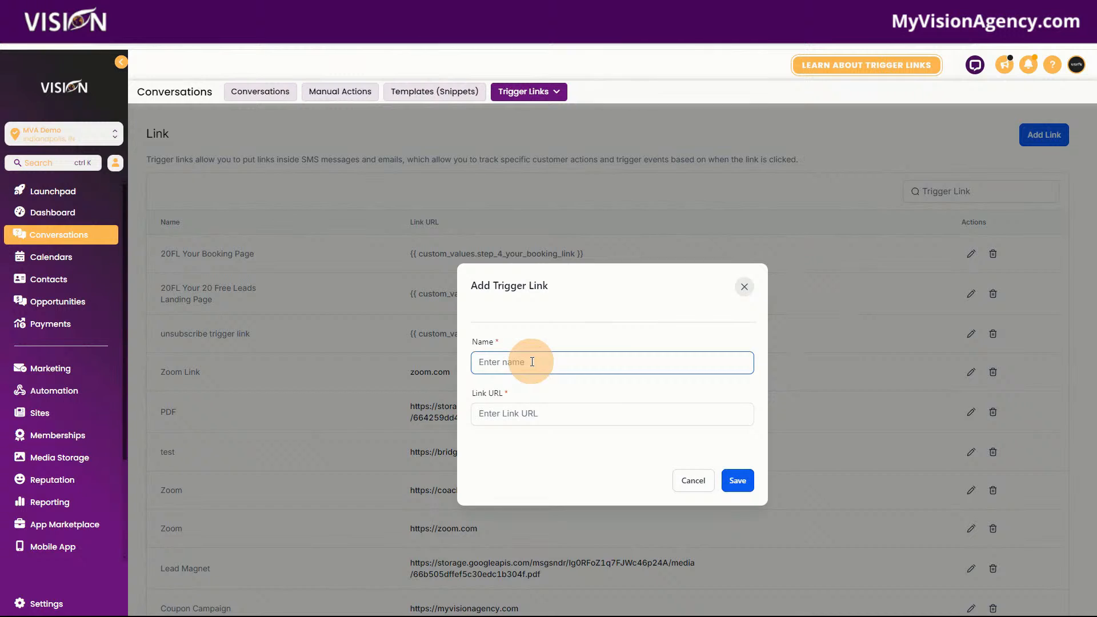
left_click(533, 360)
type("Zoom Link Webinar")
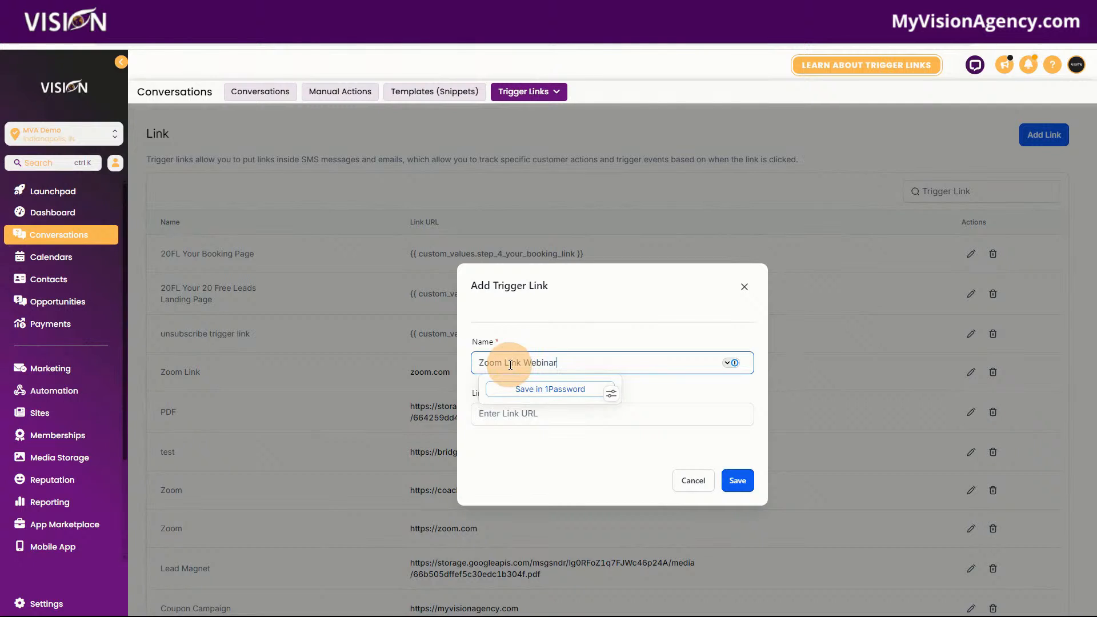
left_click(524, 413)
type("https://zoom.com")
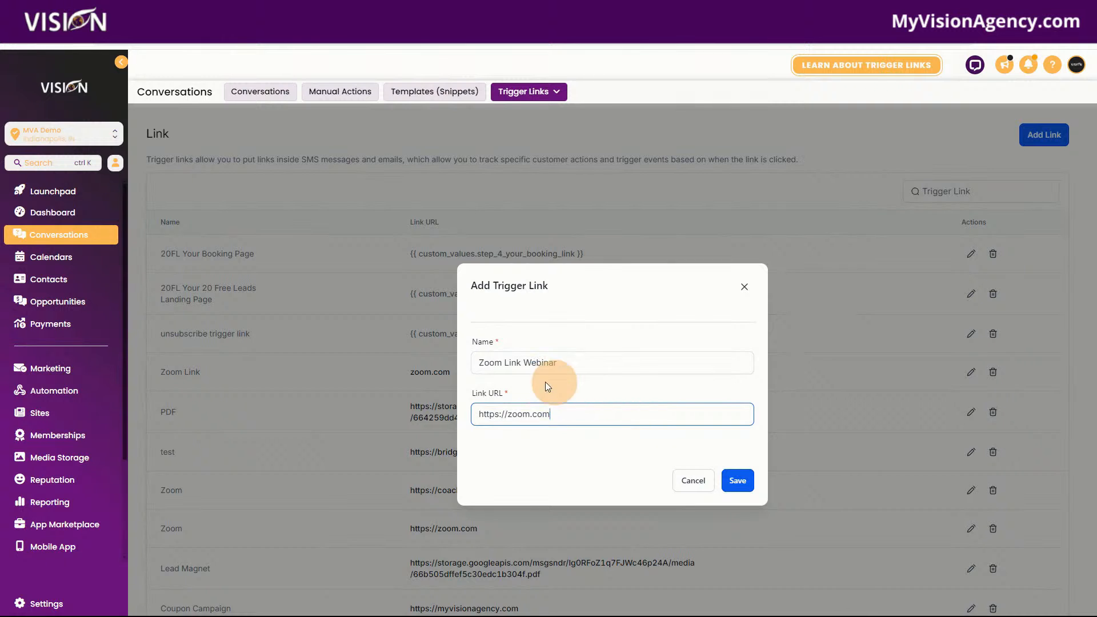
left_click(733, 479)
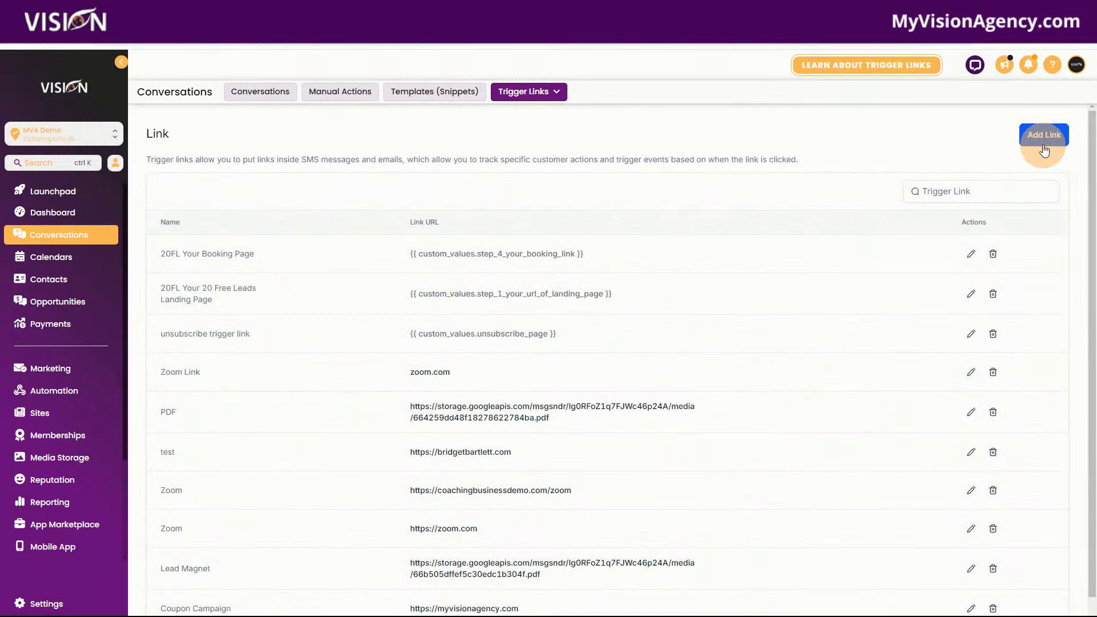
Add a second trigger link named Webinar Thank you Page, paste the copied page URL as its link, and save it
left_click(1042, 135)
left_click(530, 361)
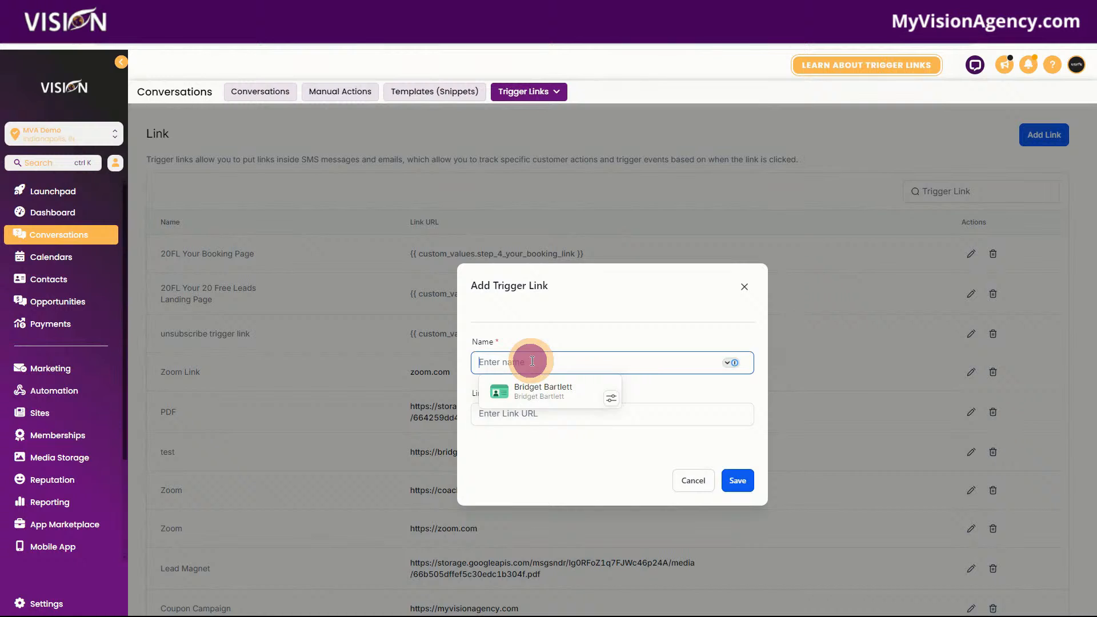
type("Webinar Thank you Page")
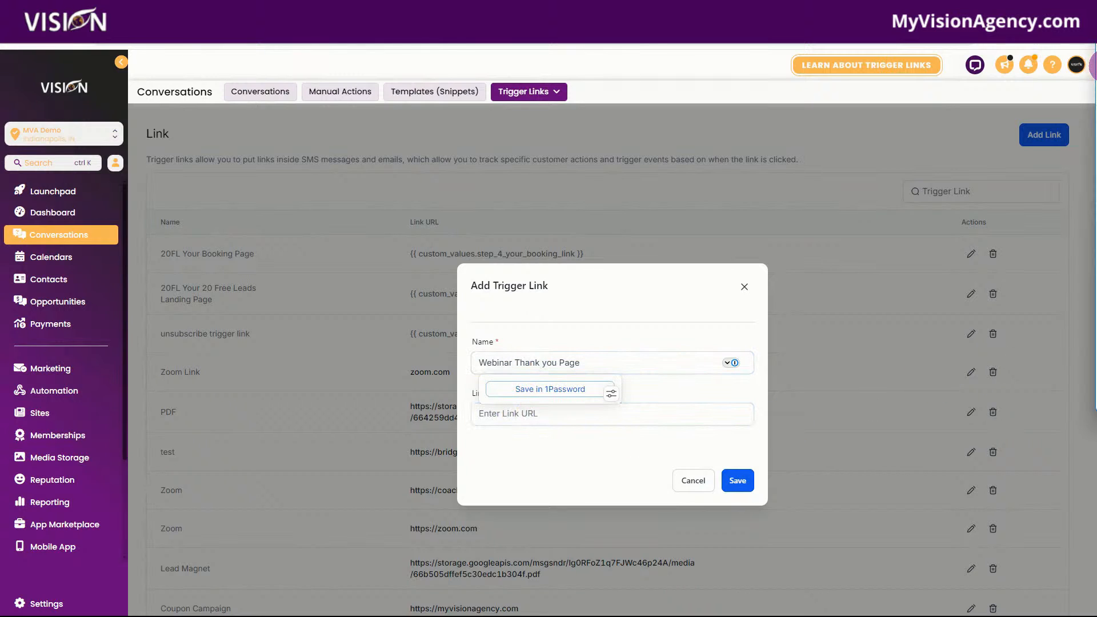
left_click(493, 412)
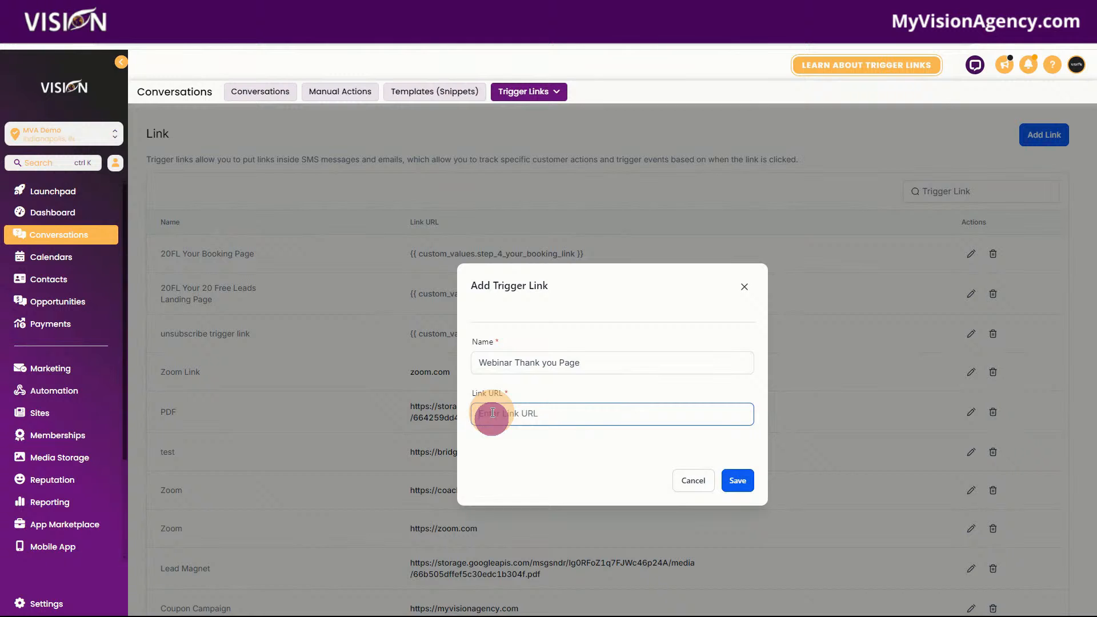
key("ctrl+v")
left_click(737, 481)
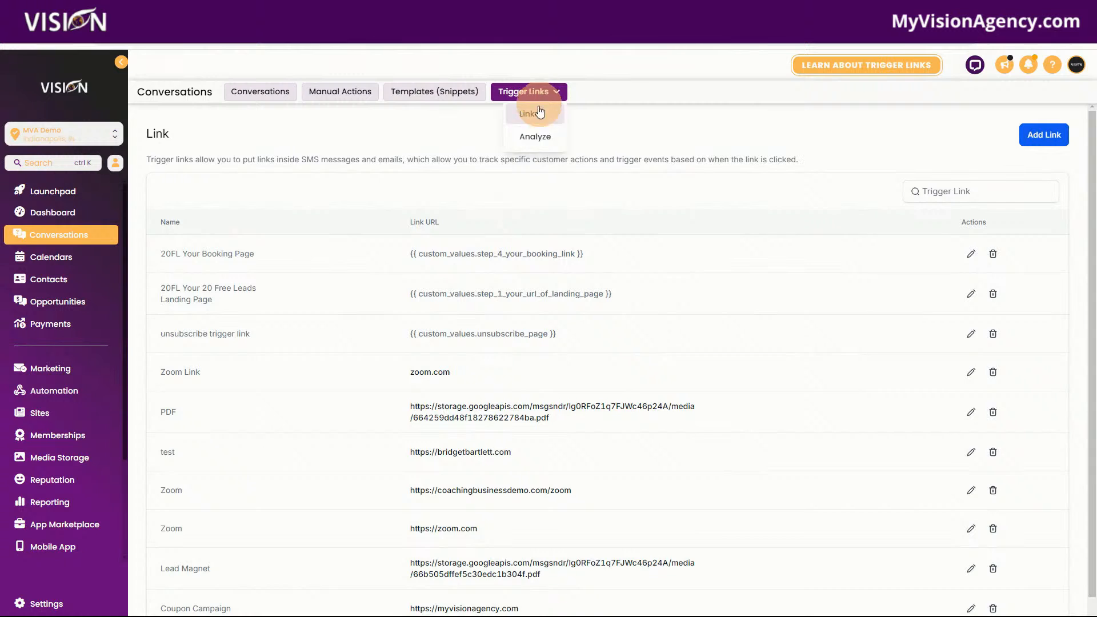
Look at the Analyze view for trigger links and return to the list of links
mouse_move(528, 92)
left_click(529, 146)
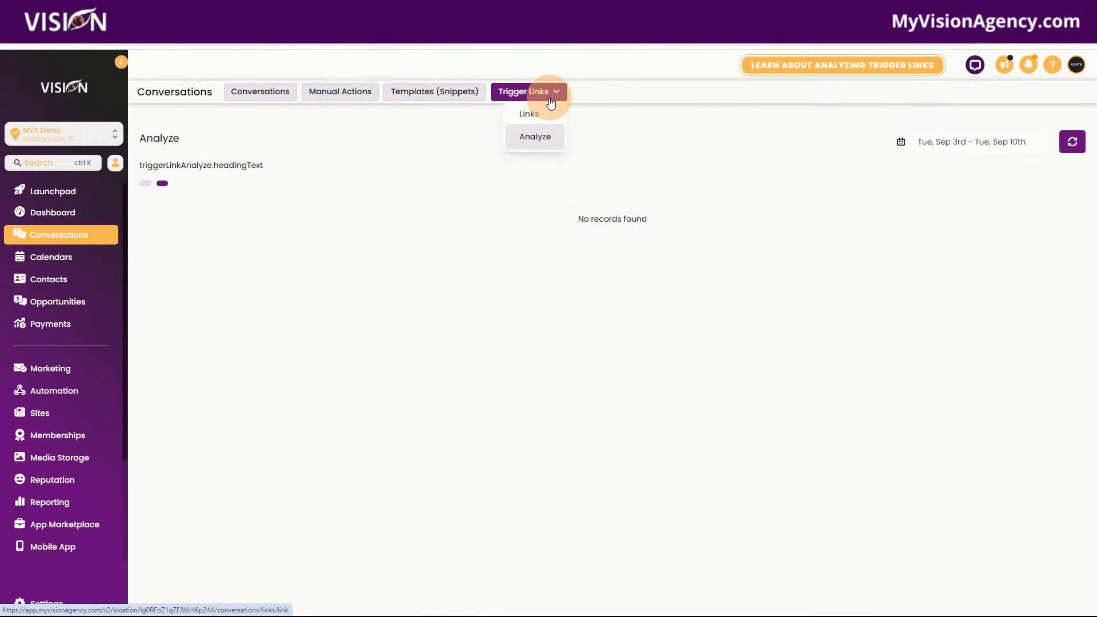
left_click(534, 115)
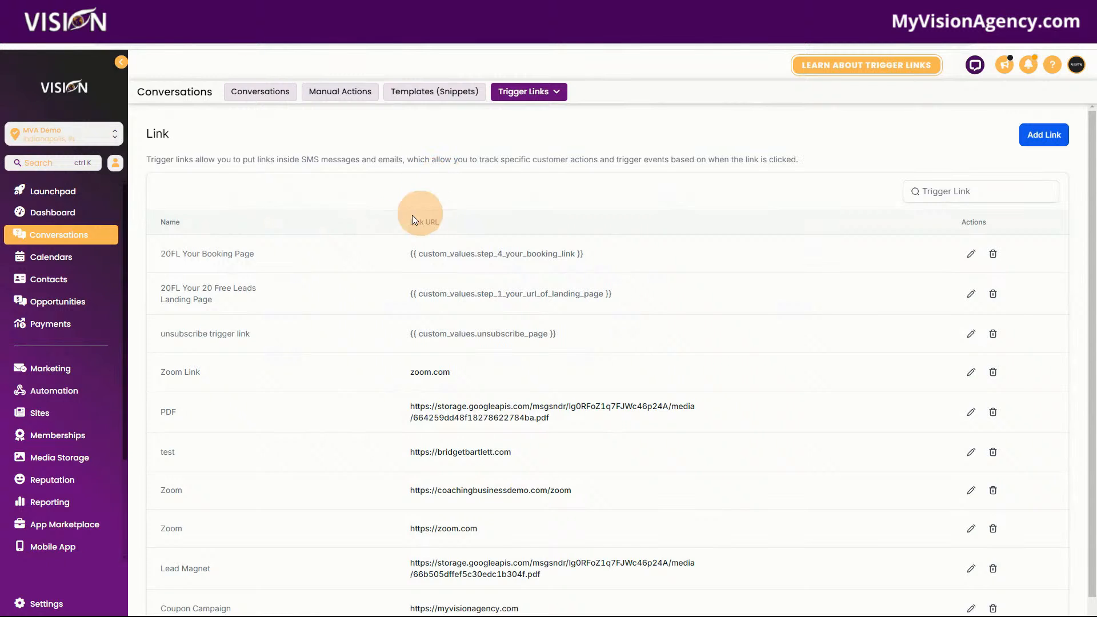
Create an automation workflow from the Webinar Registration Confirmation & Reminders recipe
left_click(67, 393)
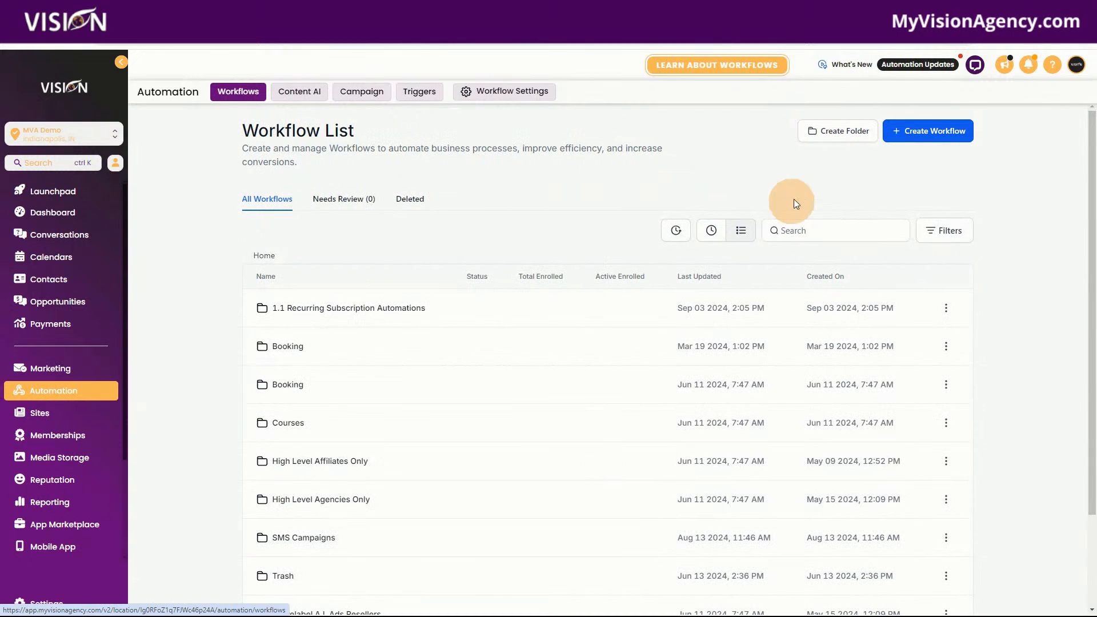
left_click(936, 139)
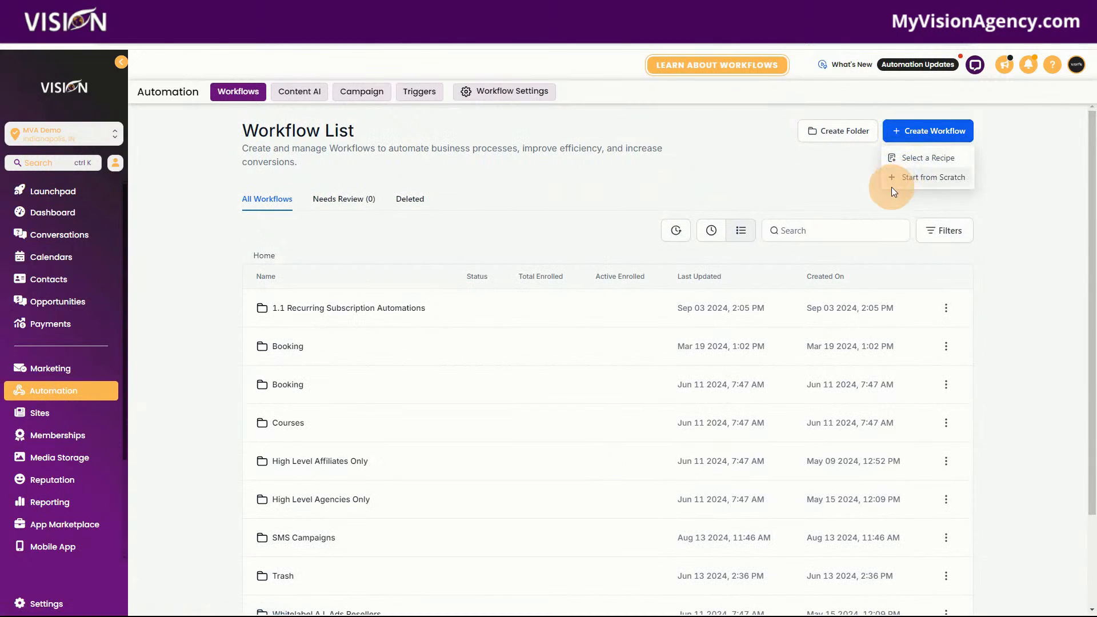
left_click(907, 160)
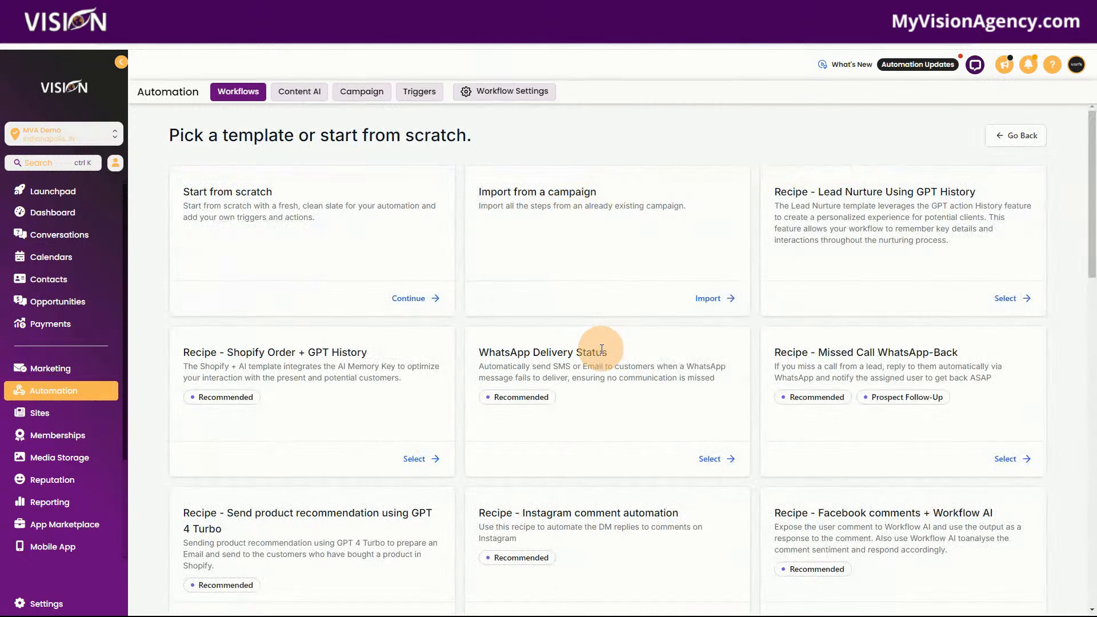
scroll(602, 349, "down", 5)
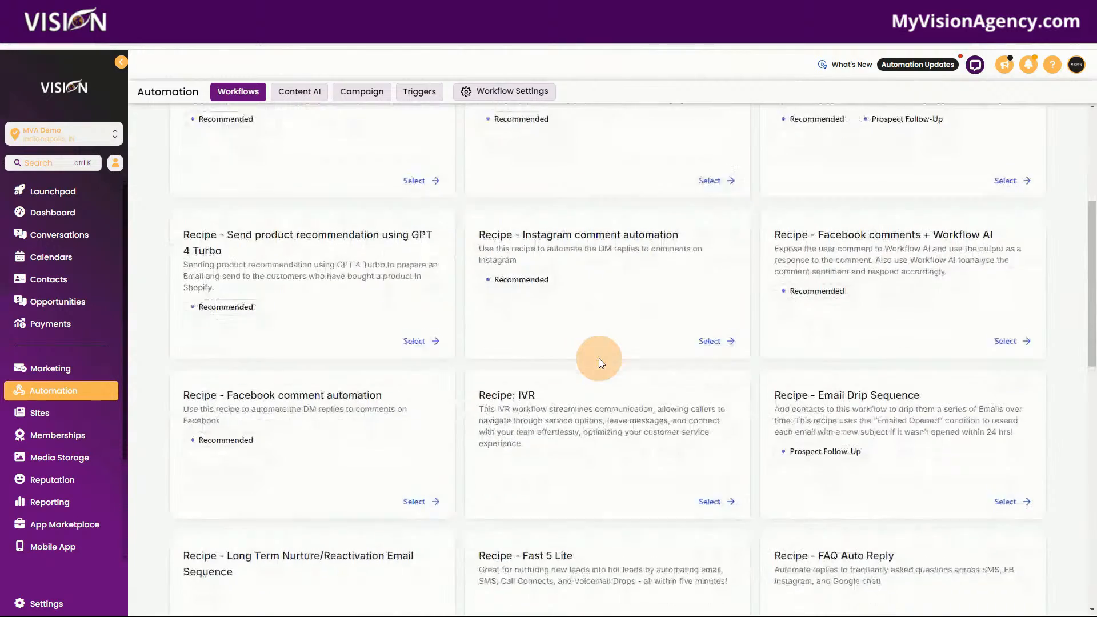
scroll(590, 370, "down", 4)
scroll(591, 370, "down", 5)
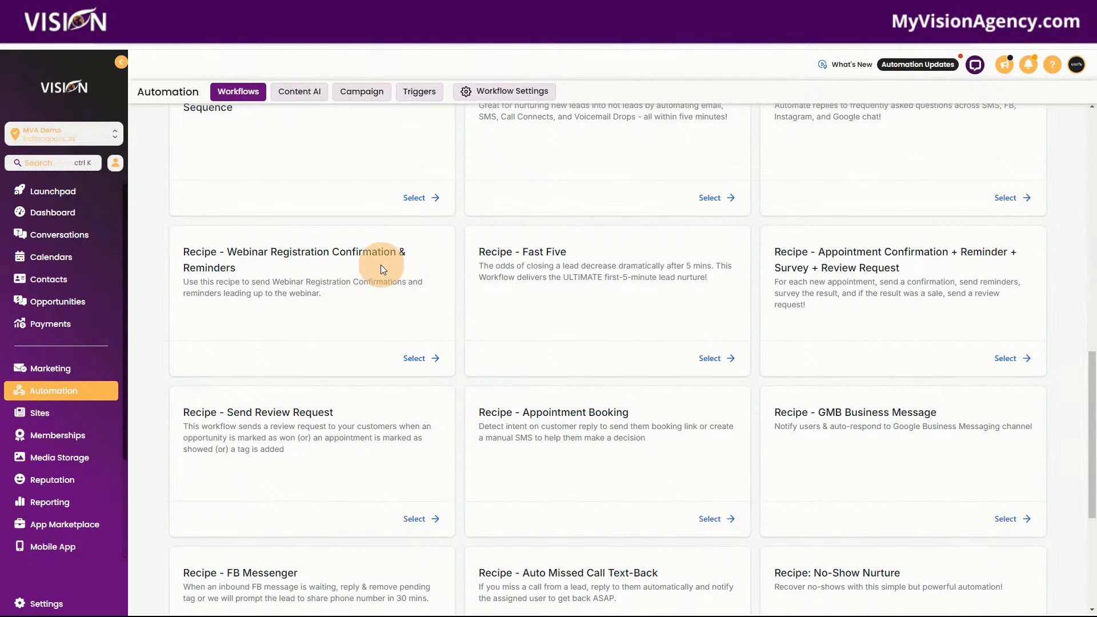
left_click(416, 356)
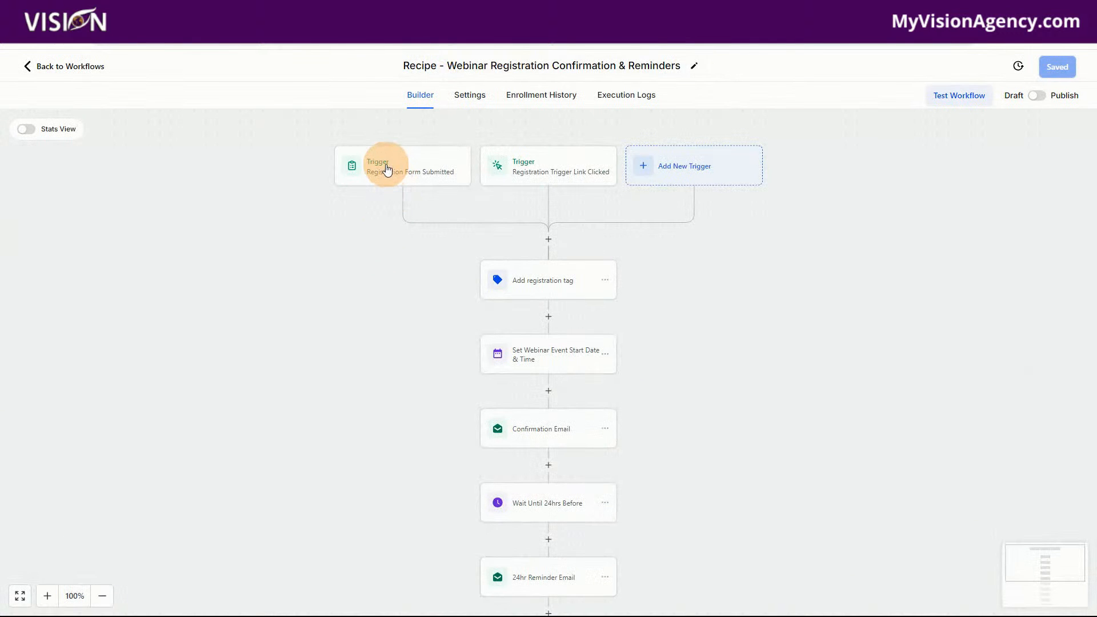
Try to choose a form in the filter of the Registration Form Submitted trigger
left_click(386, 168)
left_click(524, 170)
left_click(410, 169)
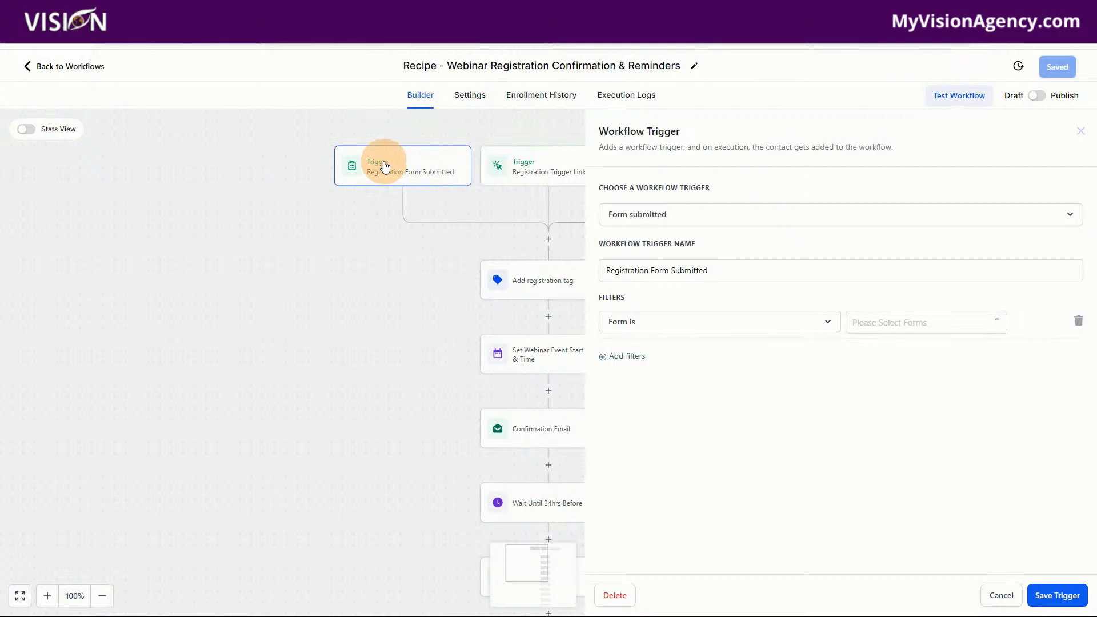
left_click(405, 178)
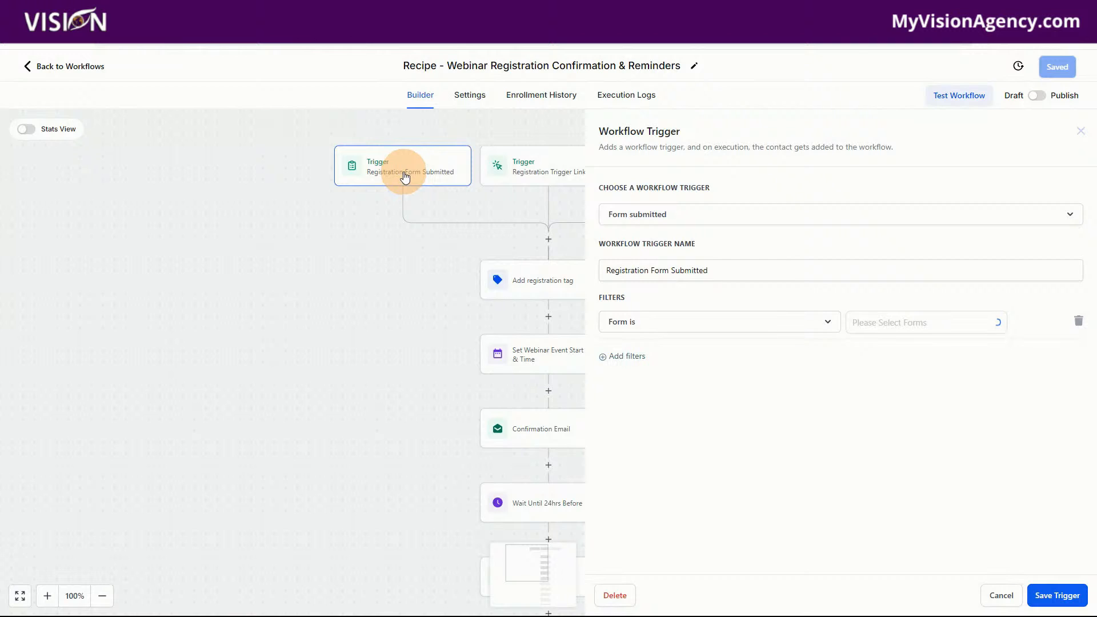
left_click(405, 178)
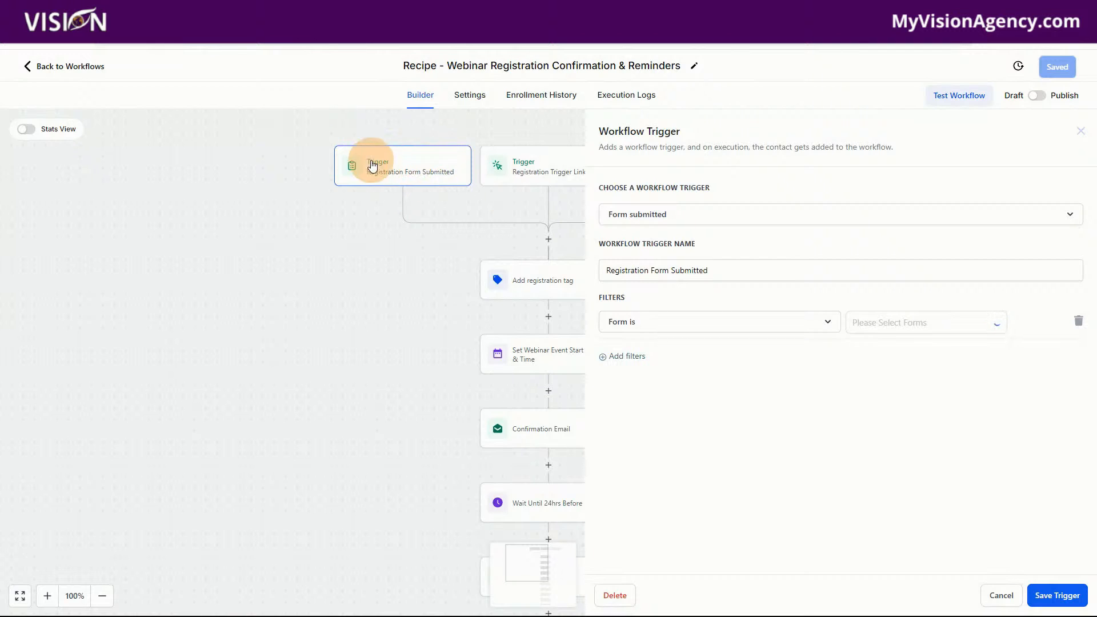
left_click(865, 329)
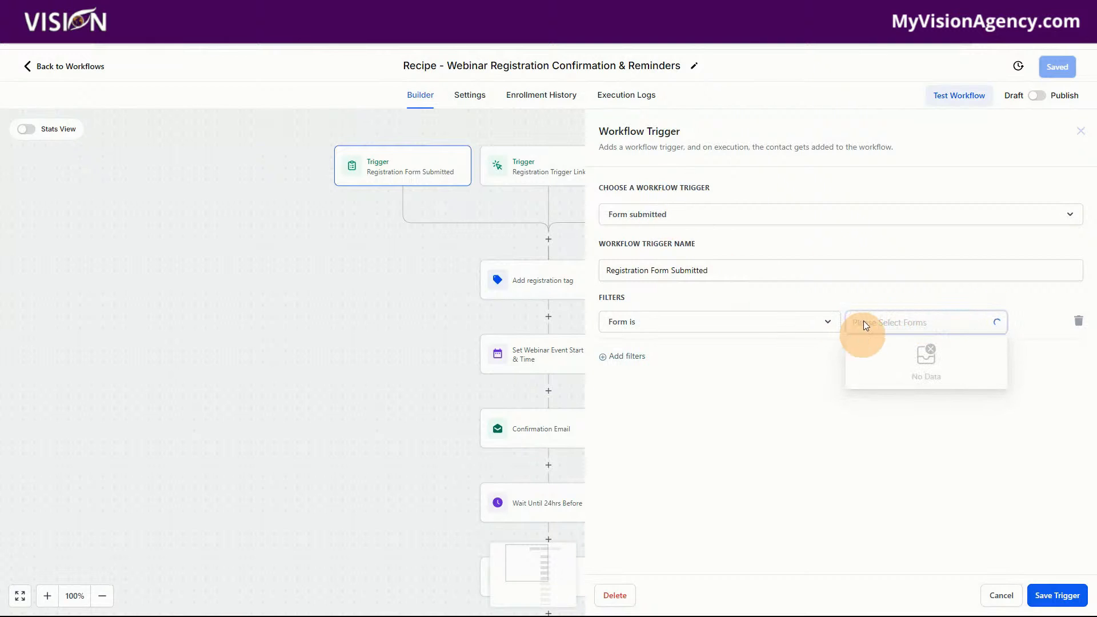
left_click(916, 68)
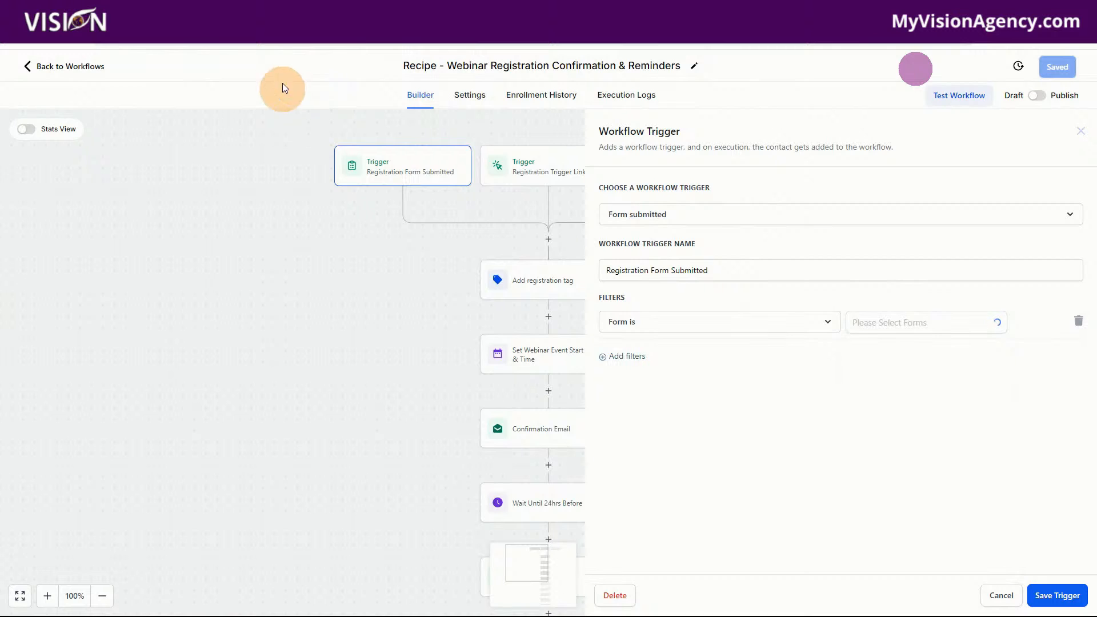
left_click(906, 324)
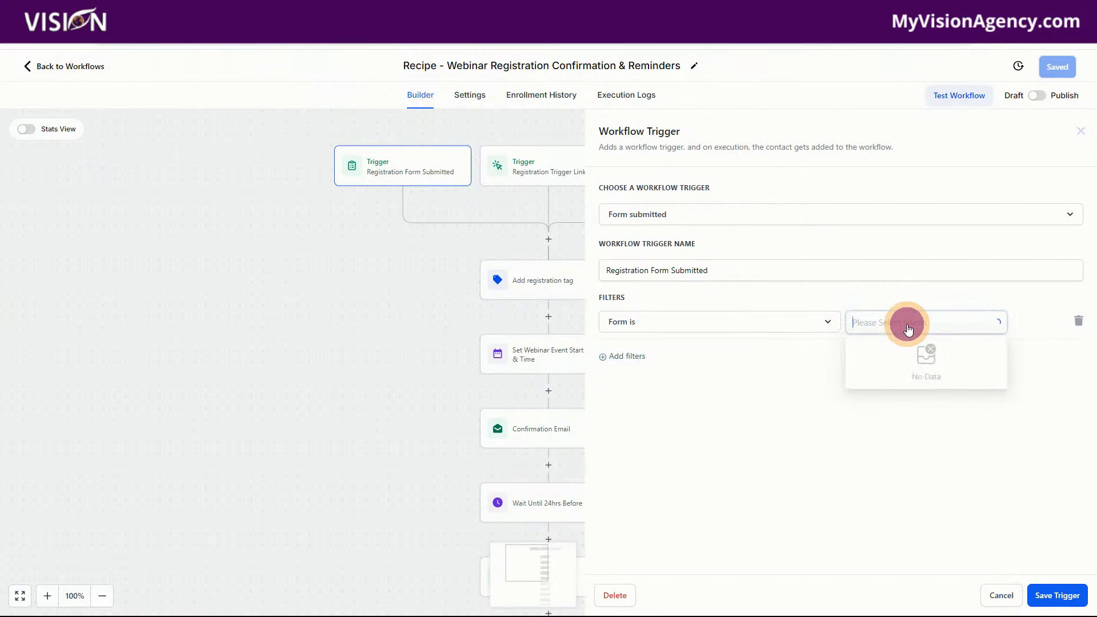
left_click(56, 35)
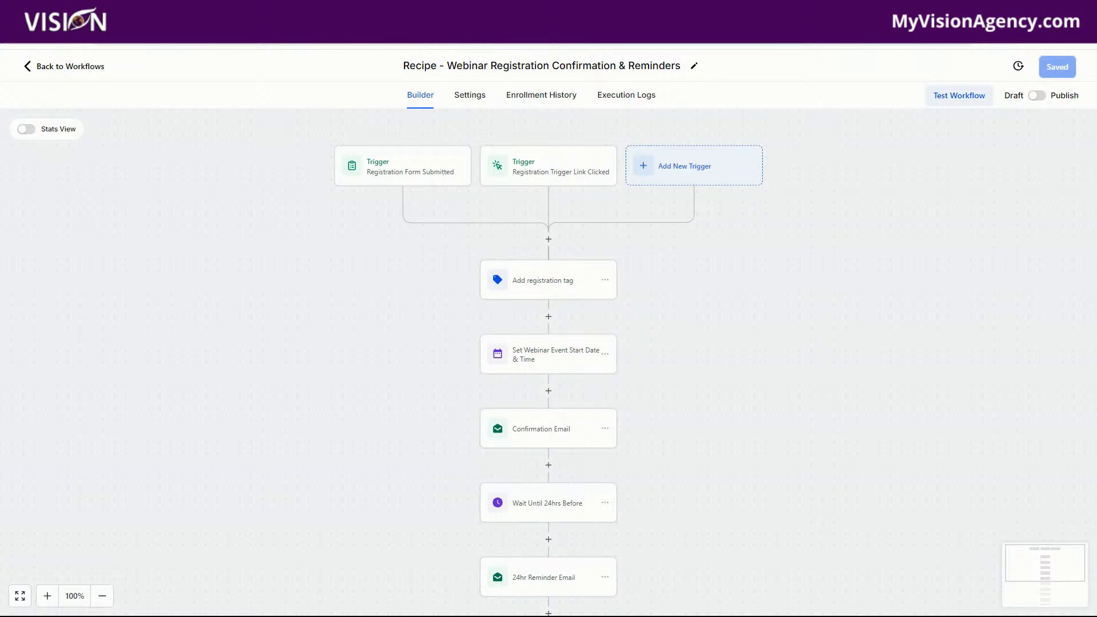
Replace the Registration Form Submitted trigger's filter with Form is Webinar Registration Form and save the trigger
left_click(399, 174)
left_click(902, 321)
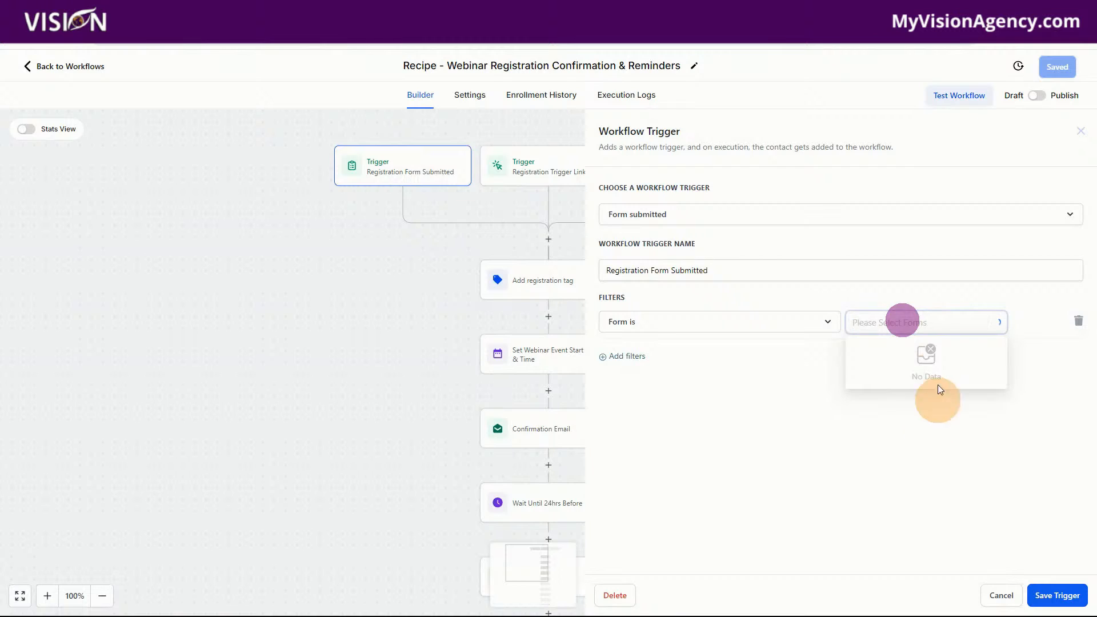
left_click(1078, 321)
left_click(635, 309)
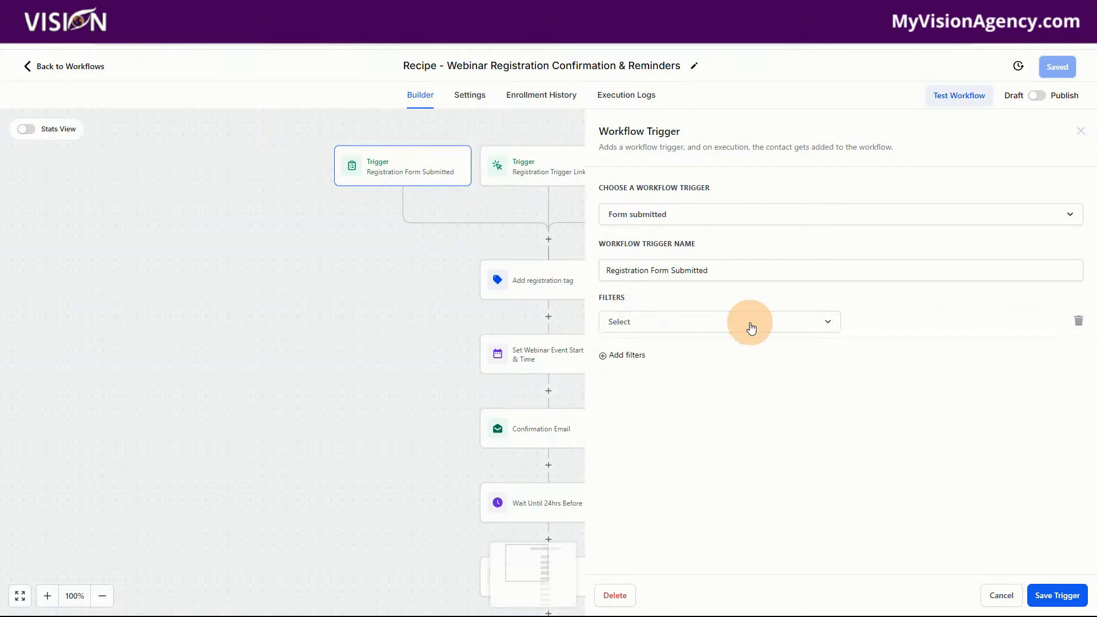
left_click(751, 327)
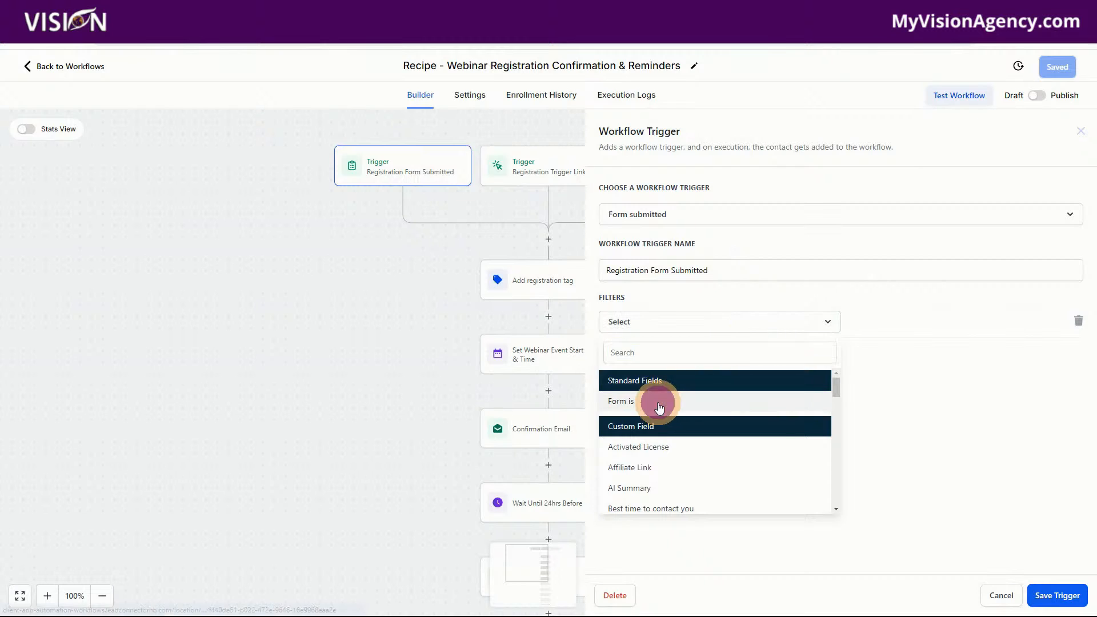
left_click(657, 402)
left_click(884, 336)
left_click(889, 349)
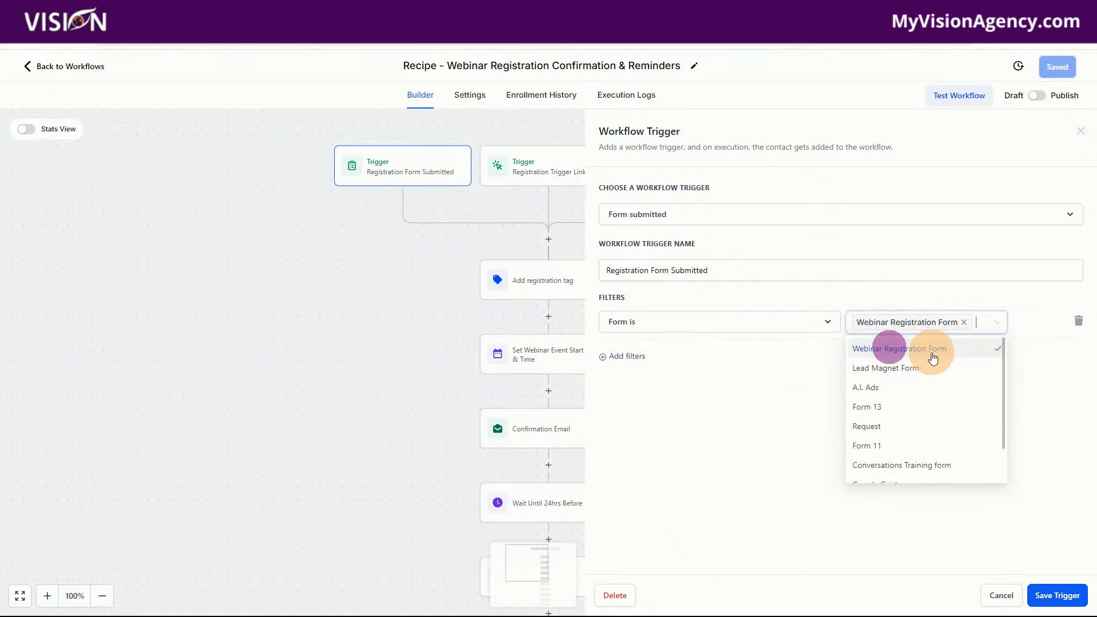
left_click(736, 436)
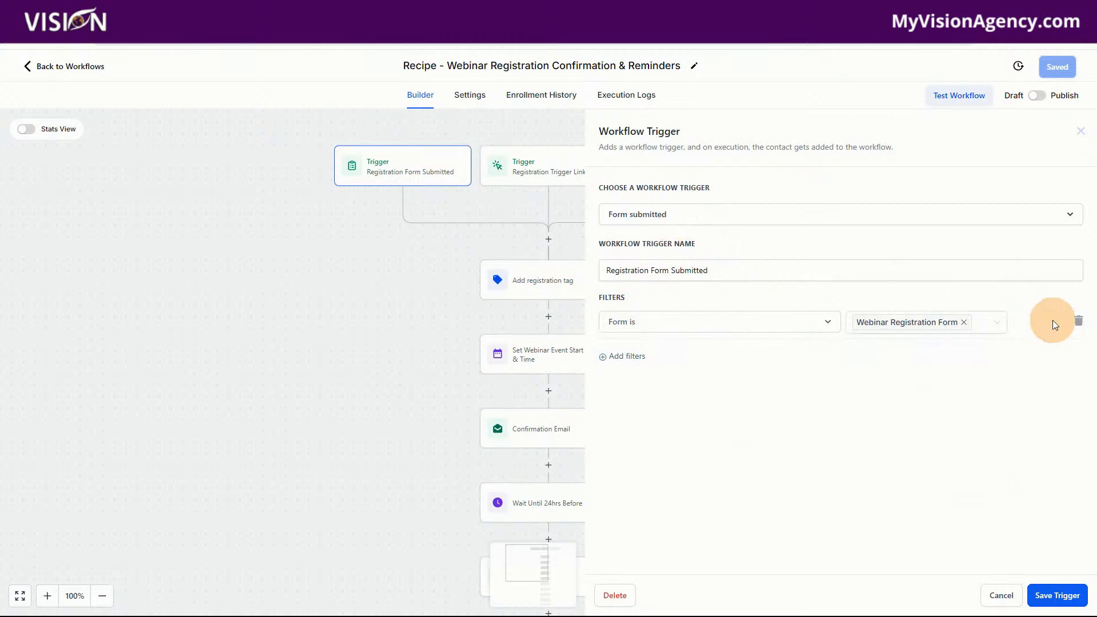
left_click(1057, 595)
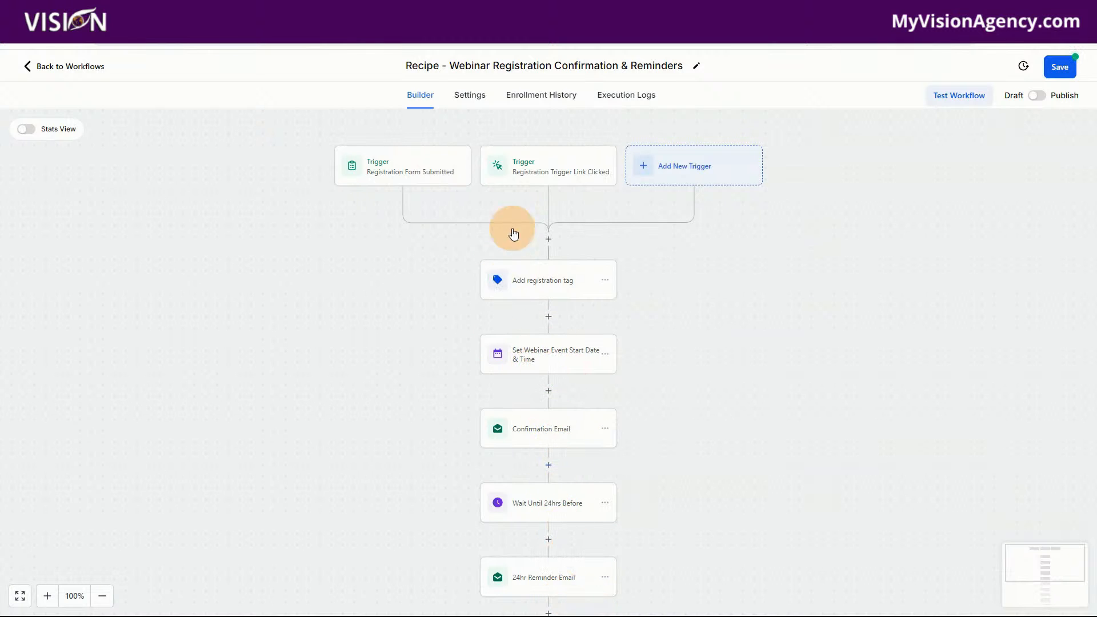
Set the Registration Trigger Link Clicked trigger's filter to the Webinar Thank you Page trigger link
left_click(537, 169)
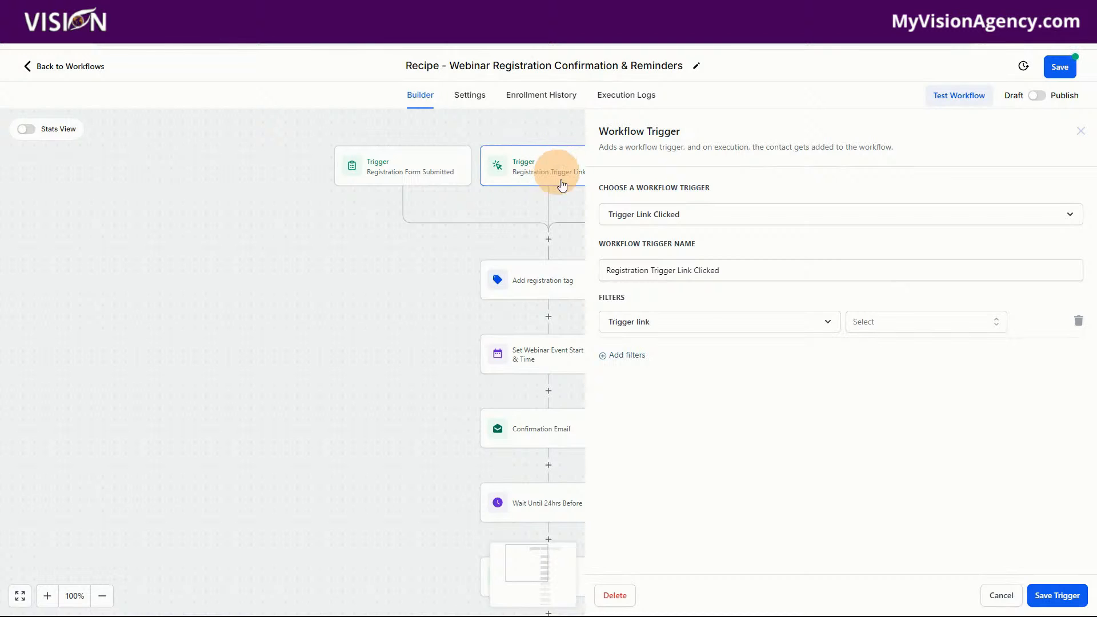
left_click(878, 323)
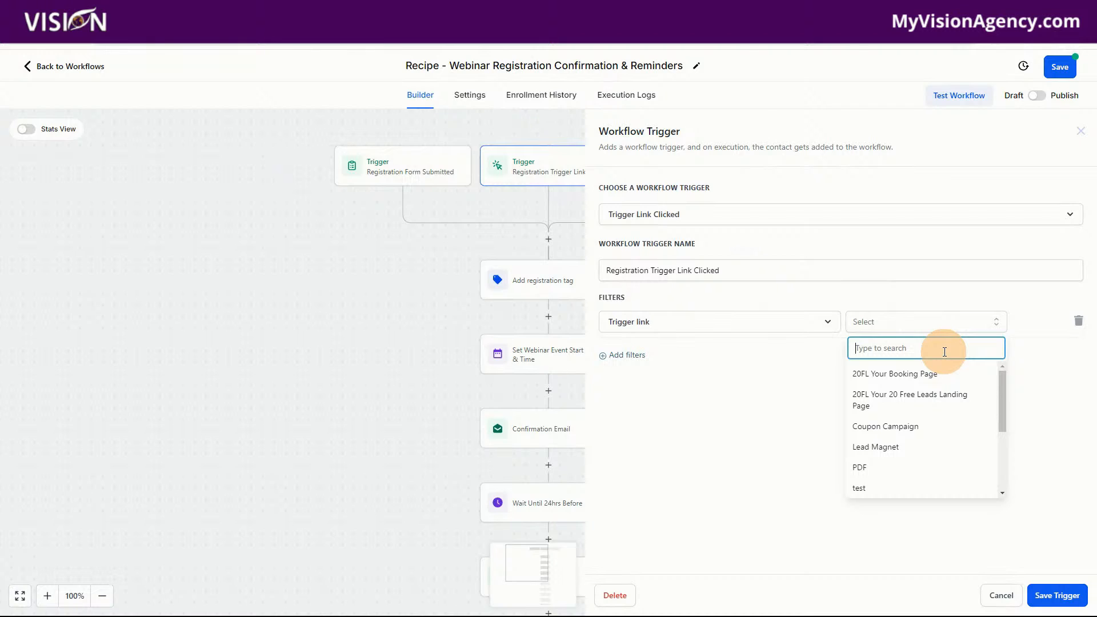
type("webn")
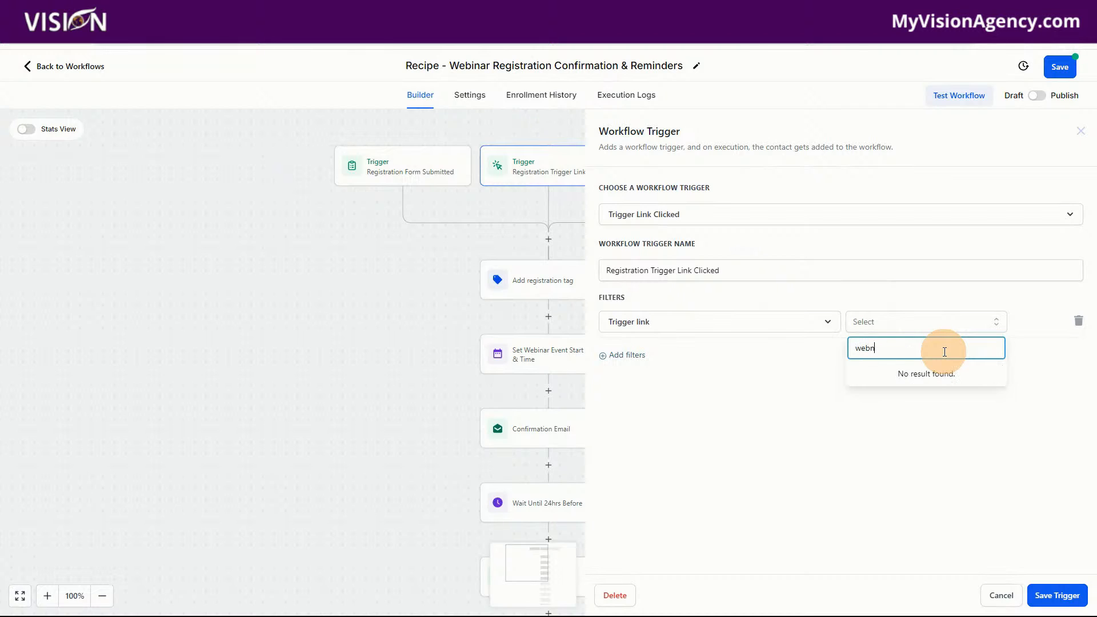
key("BackSpace")
left_click(921, 371)
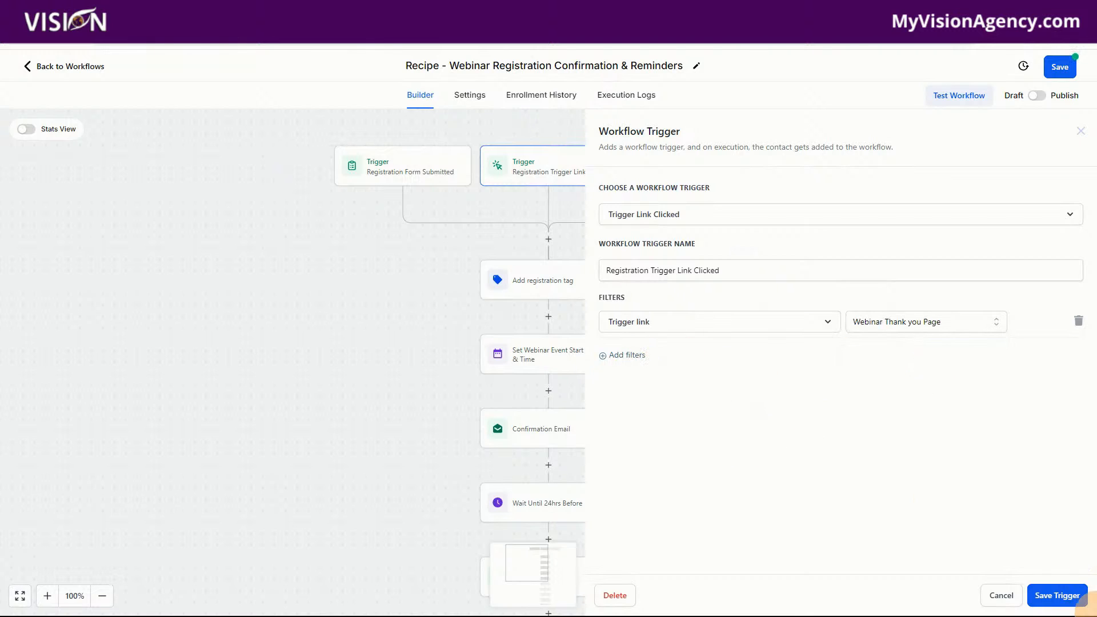
Save the Registration Trigger Link Clicked trigger, and add a new webinar tag to the Add registration tag action and save it
left_click(1058, 597)
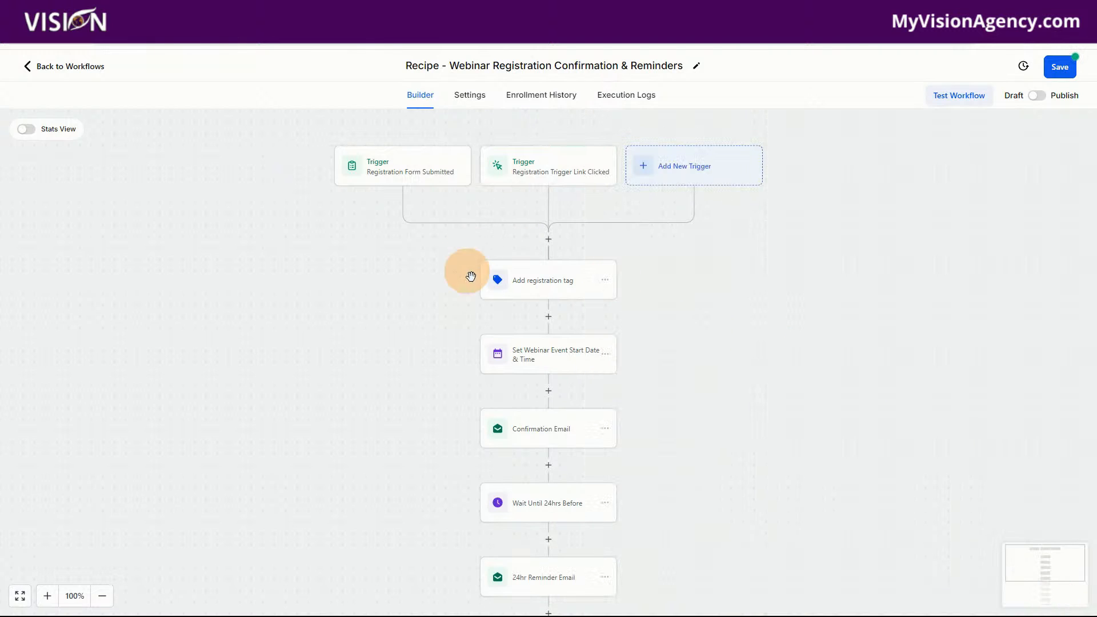
left_click(517, 280)
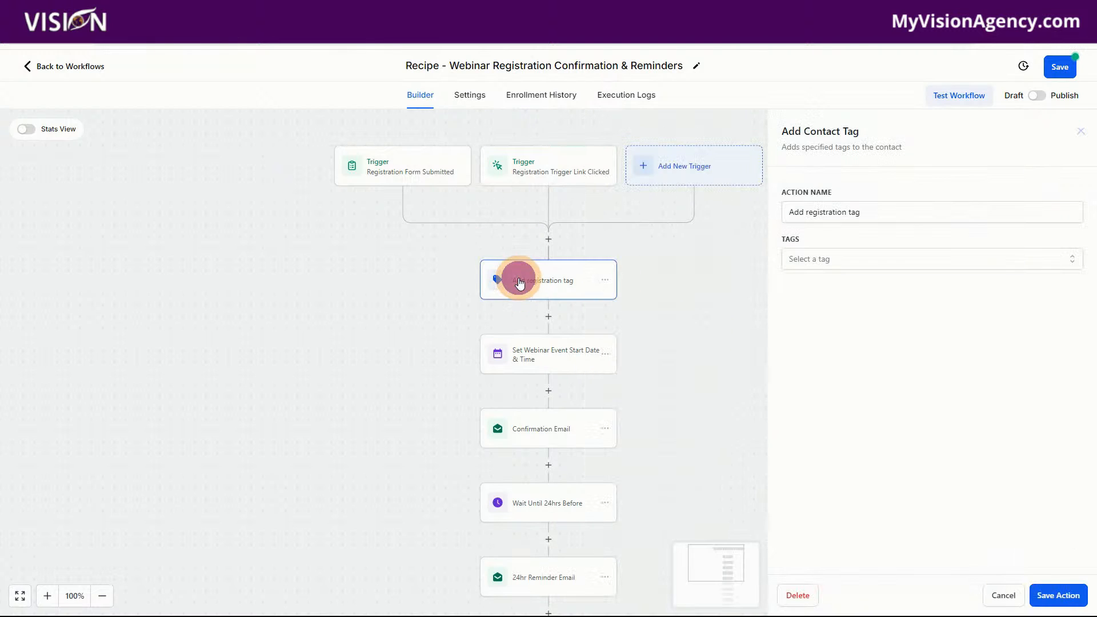
left_click(829, 259)
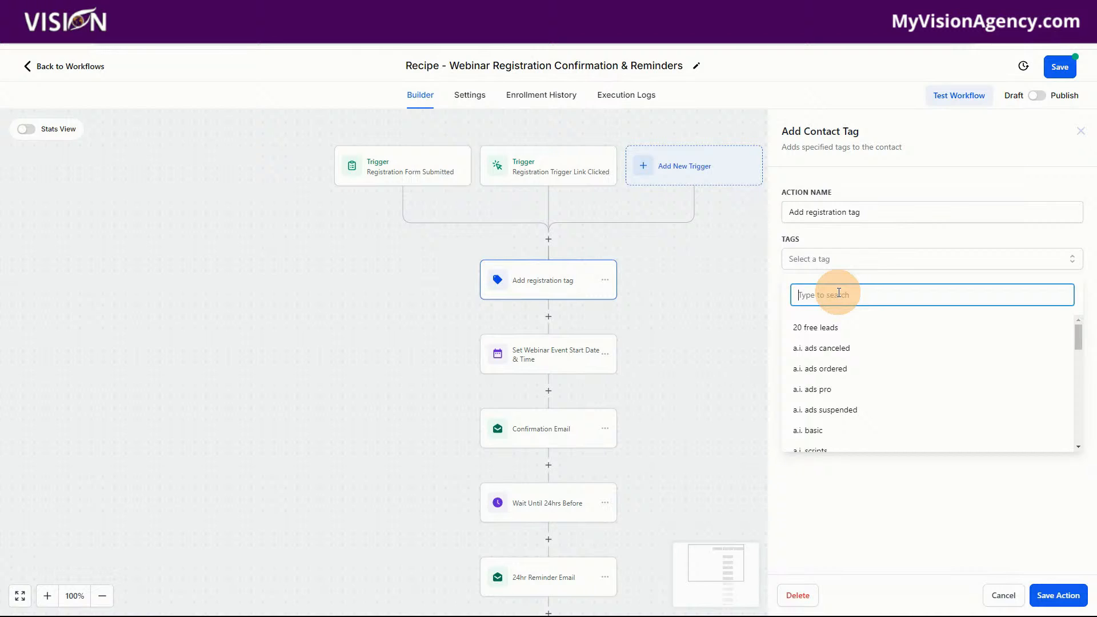
type("webinar")
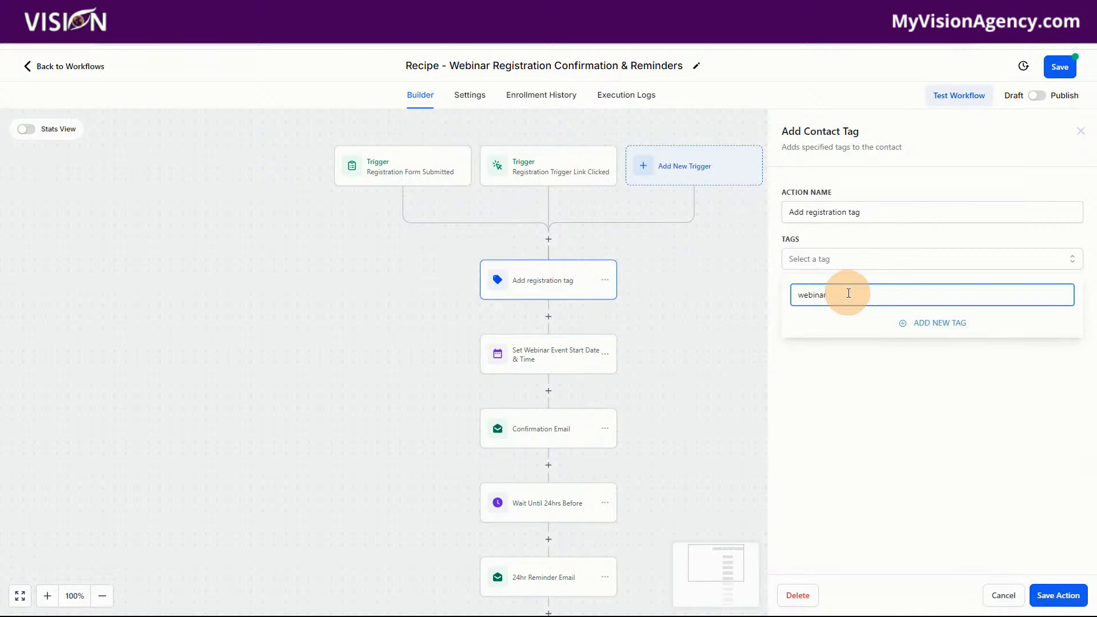
left_click(936, 326)
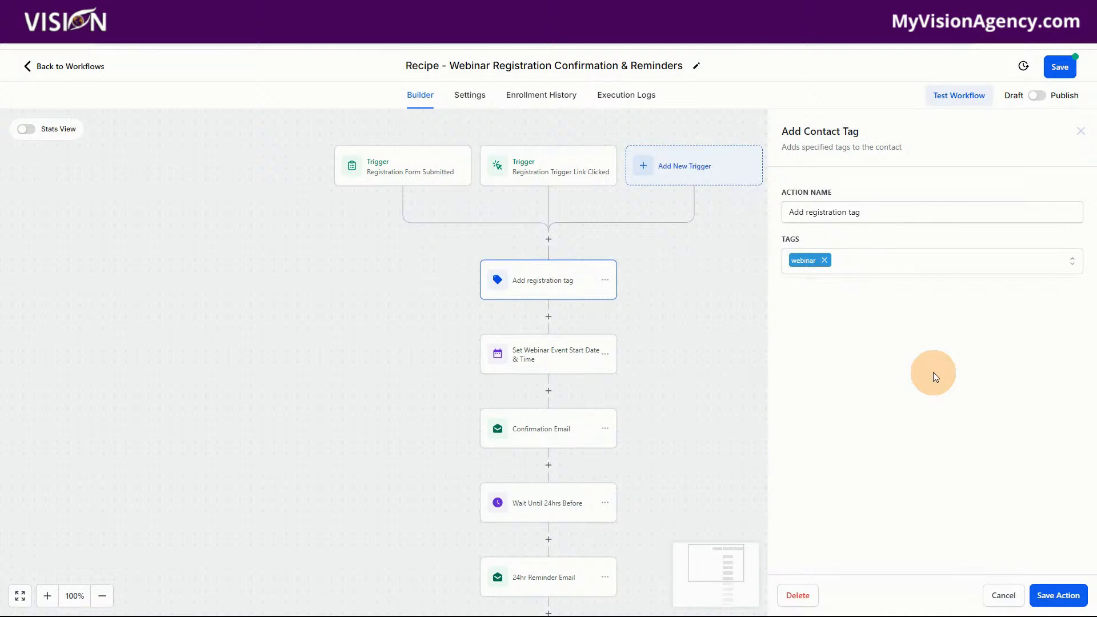
left_click(1054, 594)
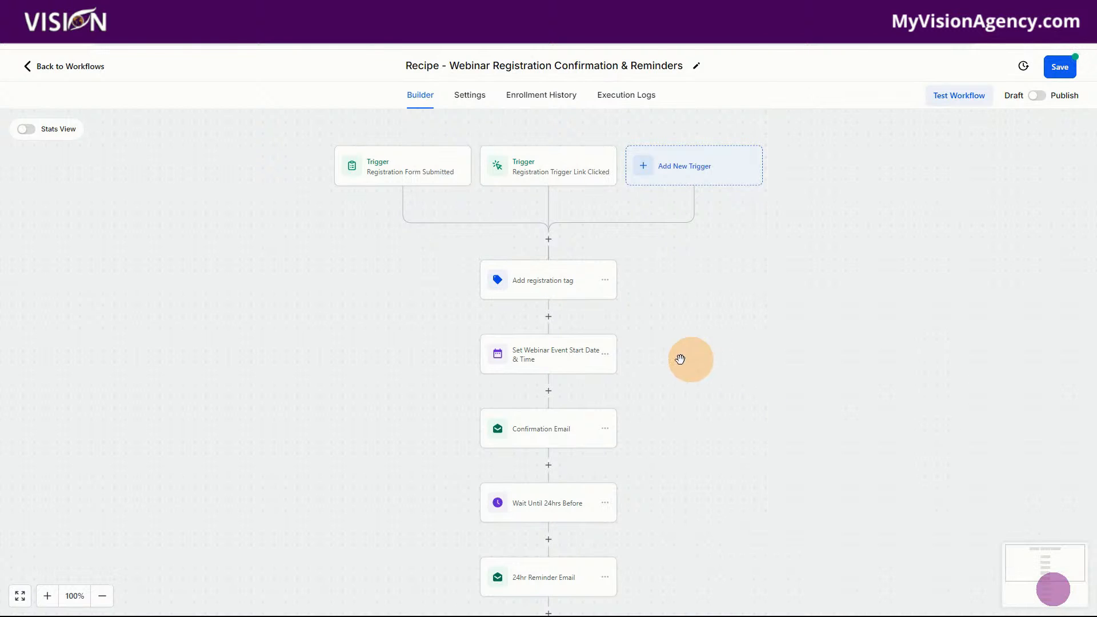
Set the date of the Set Webinar Event Start Date & Time action to September 21, 2024
left_click(542, 355)
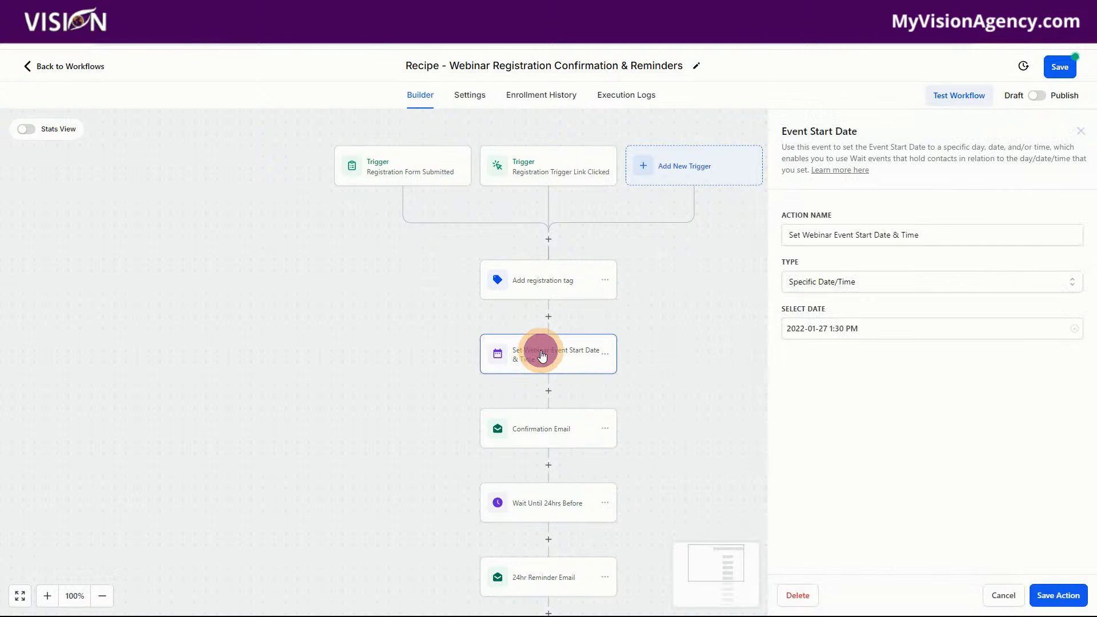
left_click(850, 328)
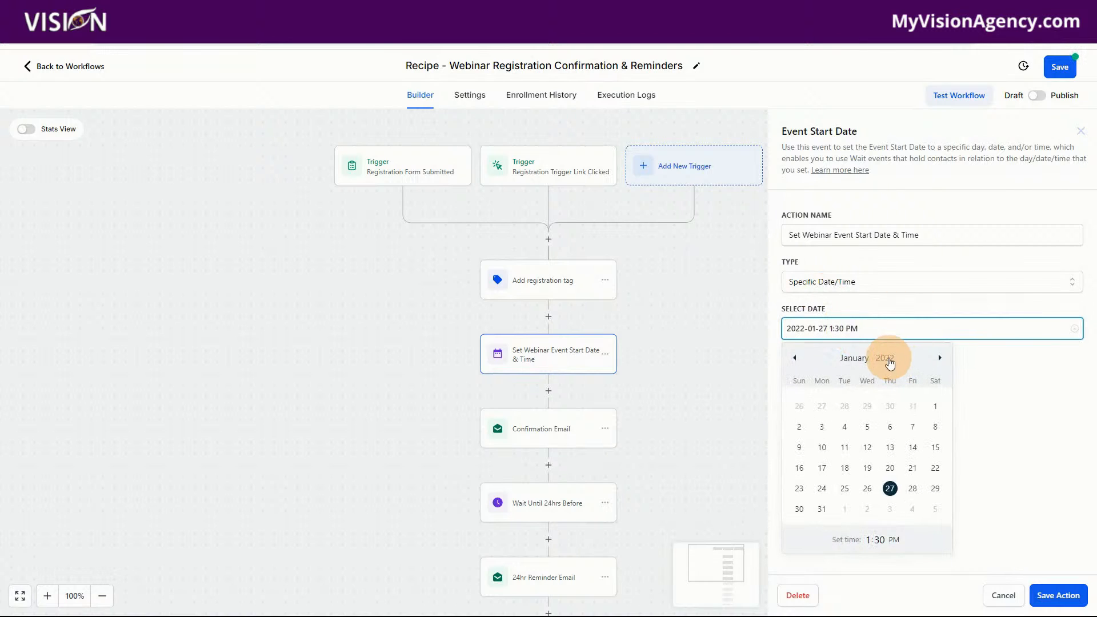
left_click(889, 359)
scroll(888, 308, "down", 2)
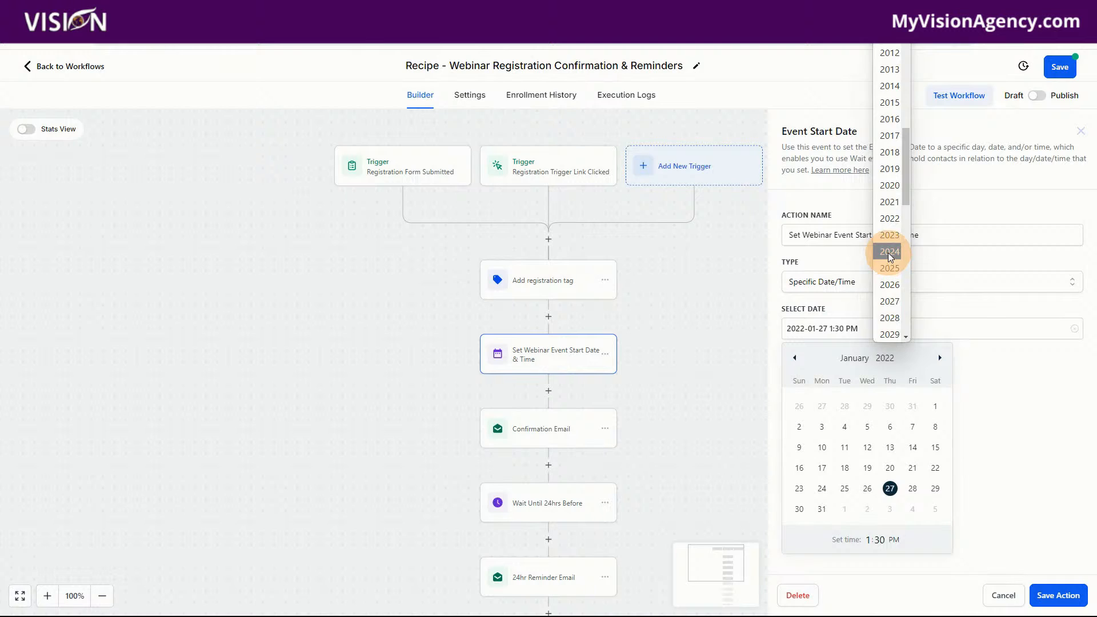
left_click(888, 252)
left_click(940, 359)
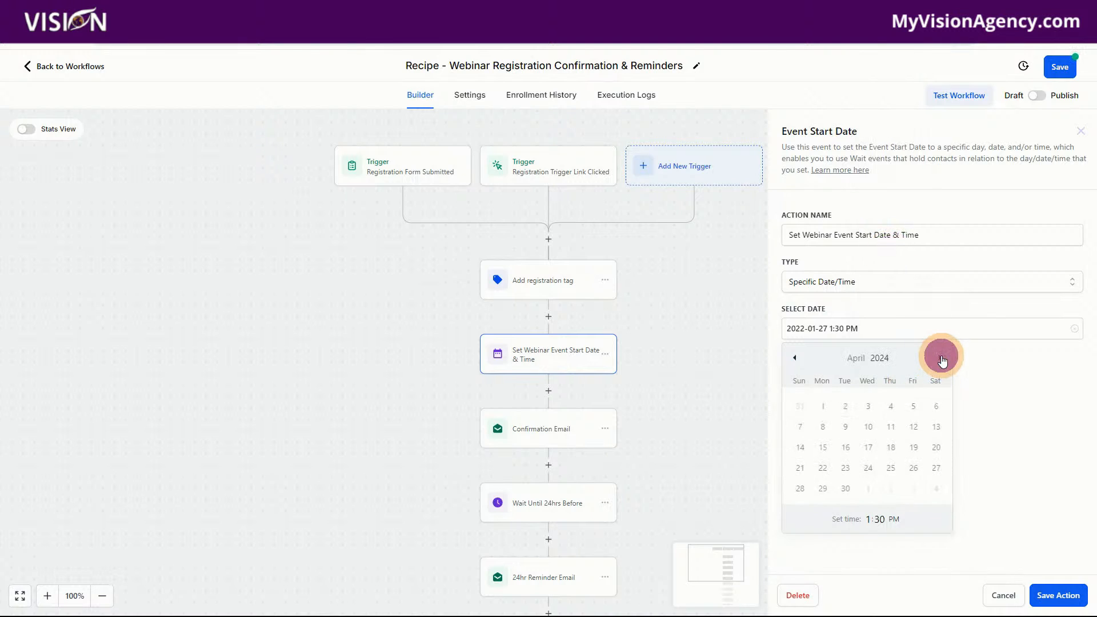
left_click(942, 358)
left_click(941, 358)
left_click(941, 358)
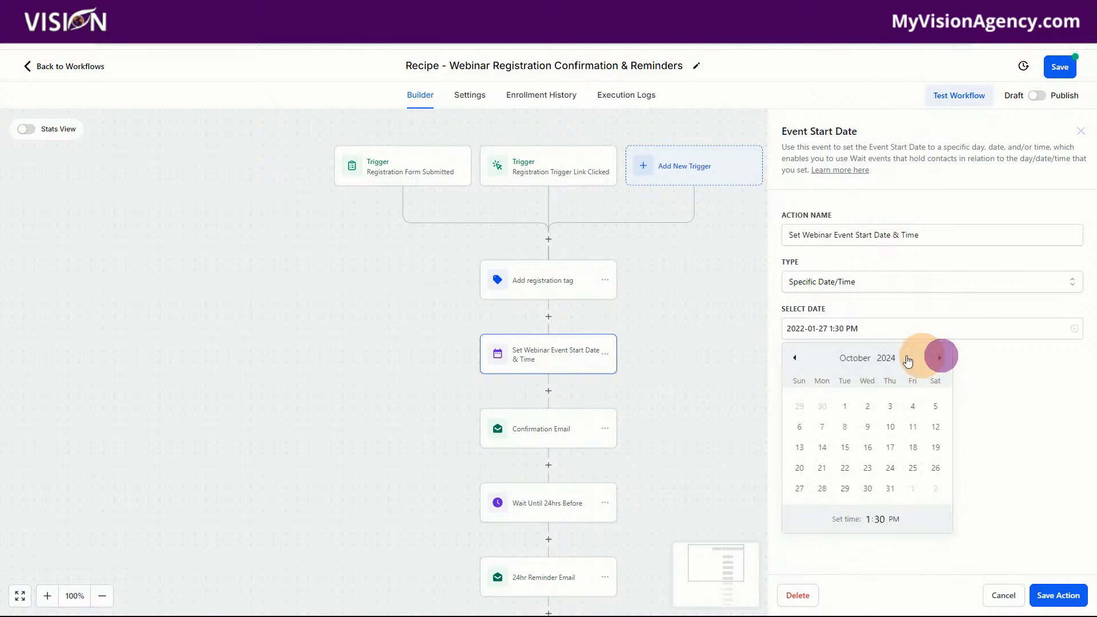
left_click(796, 358)
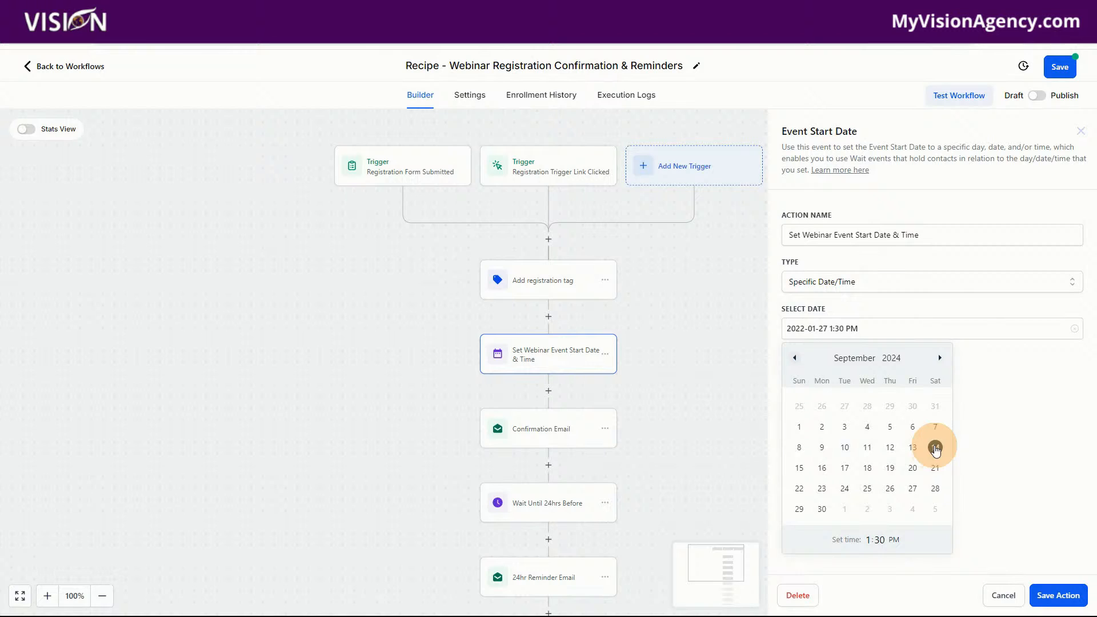
left_click(935, 468)
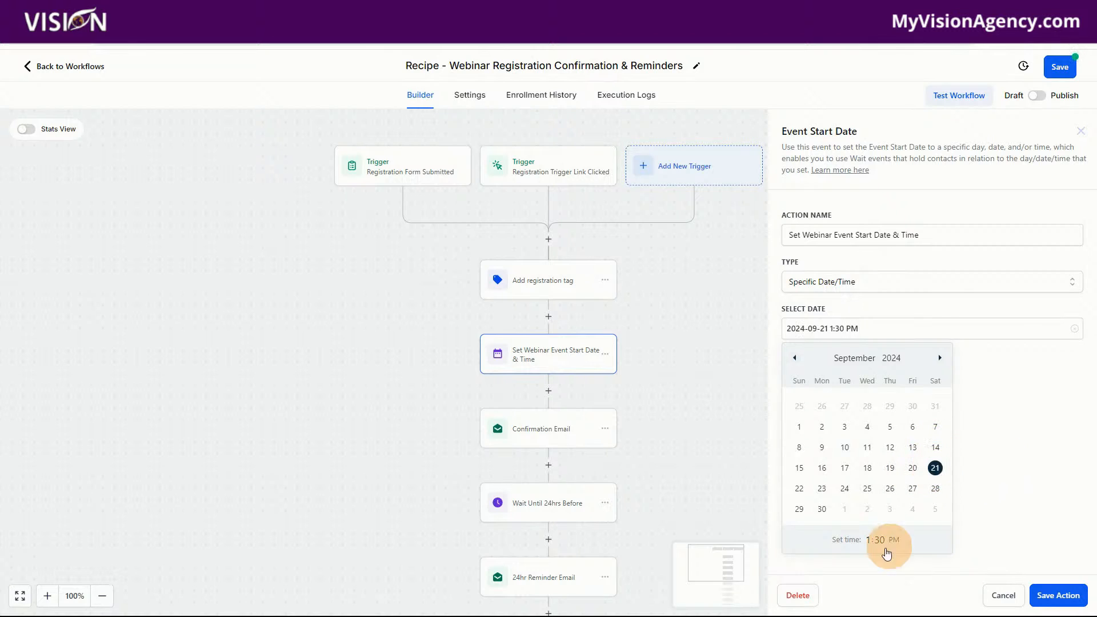
Set the webinar event's start time to 3:30 PM and save the action
left_click(868, 539)
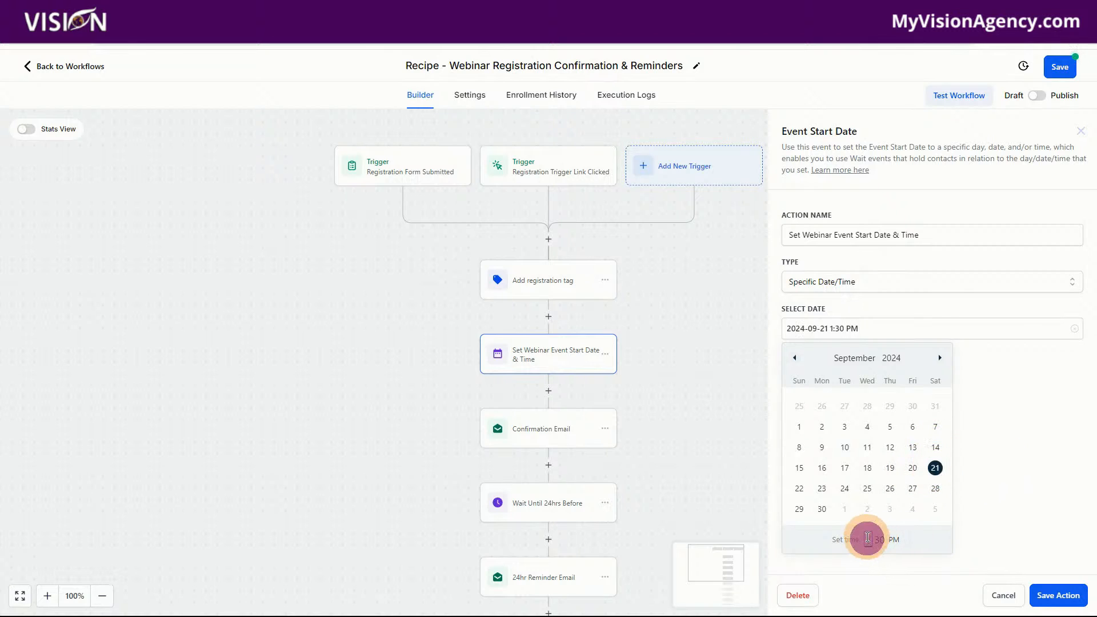
type("3")
left_click(1034, 527)
left_click(1050, 595)
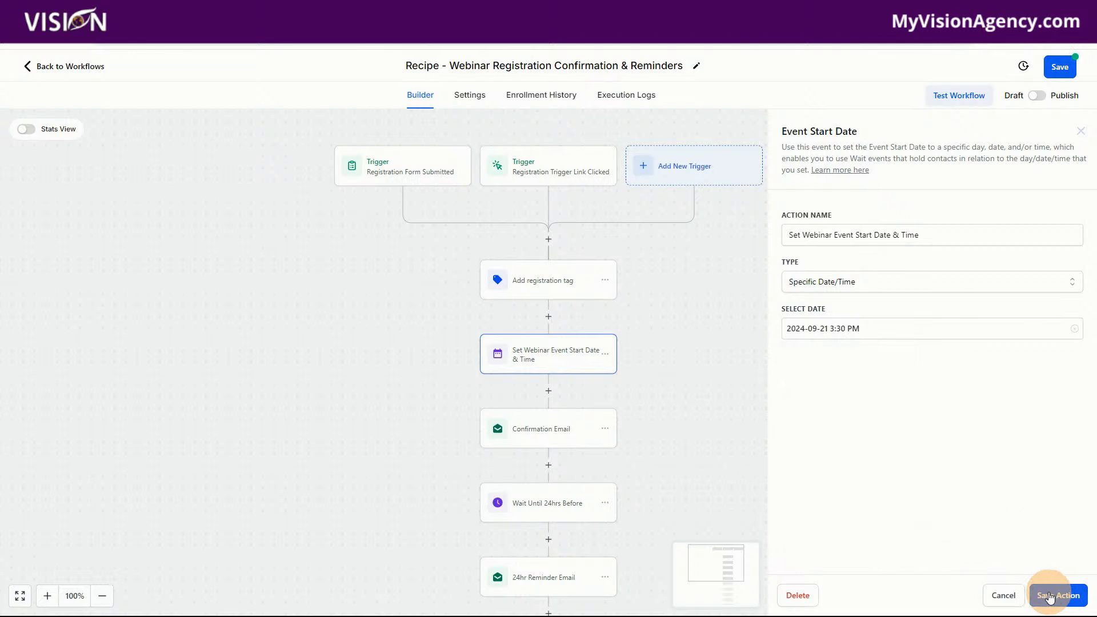
Replace the [insert Webinar Date & Time] placeholder in the Confirmation Email message with "September 10 at 3:30PMEST"
left_click(548, 434)
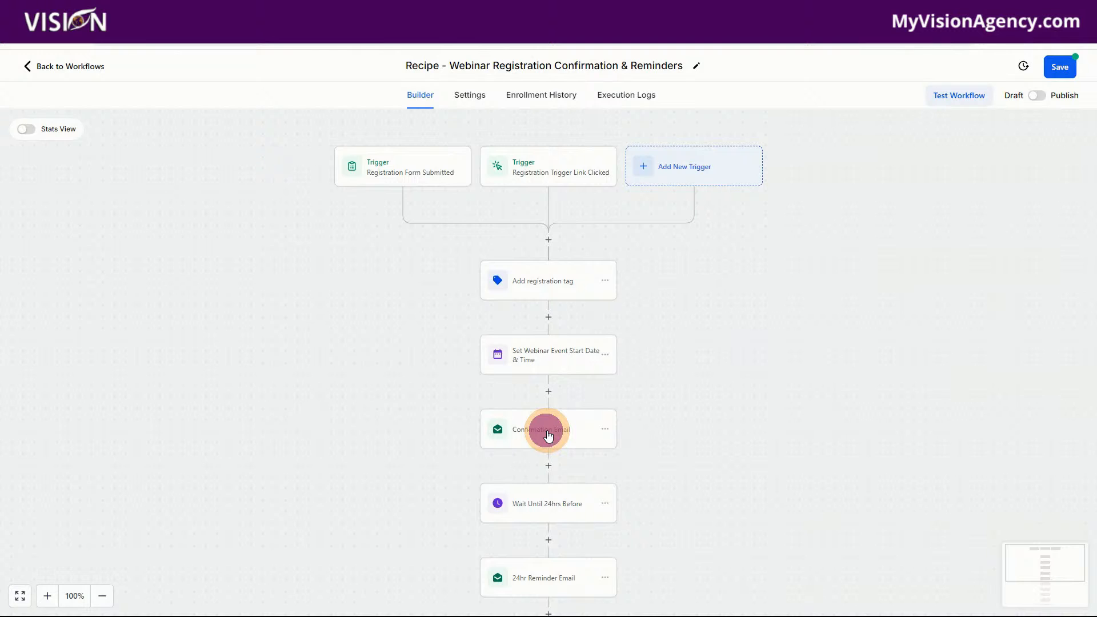
scroll(927, 324, "down", 1)
scroll(928, 324, "down", 3)
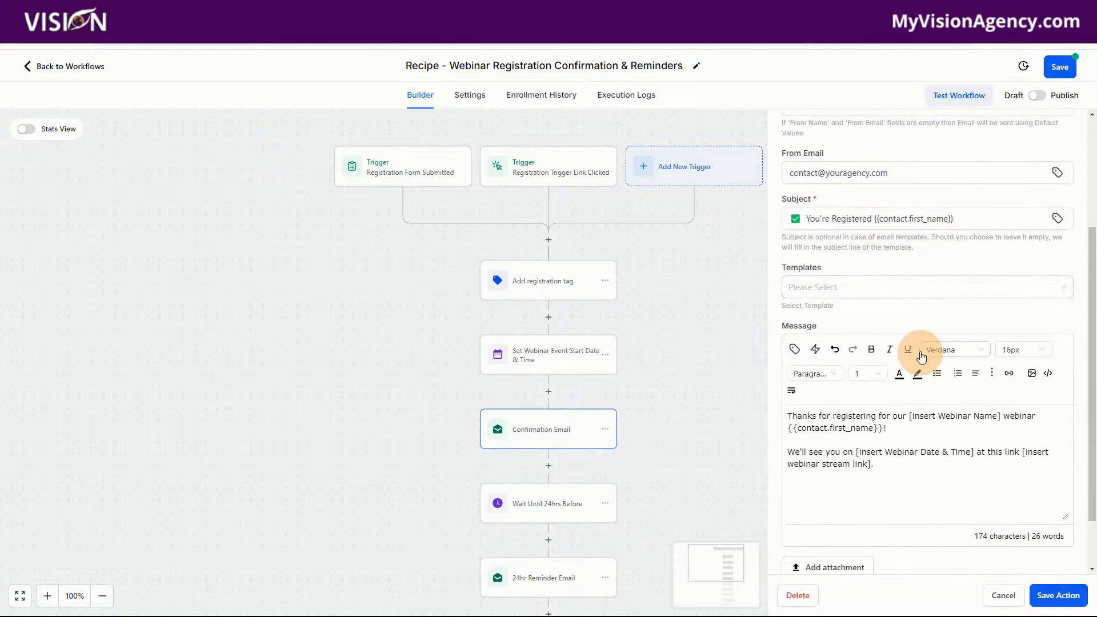
left_click_drag(805, 219, 965, 220)
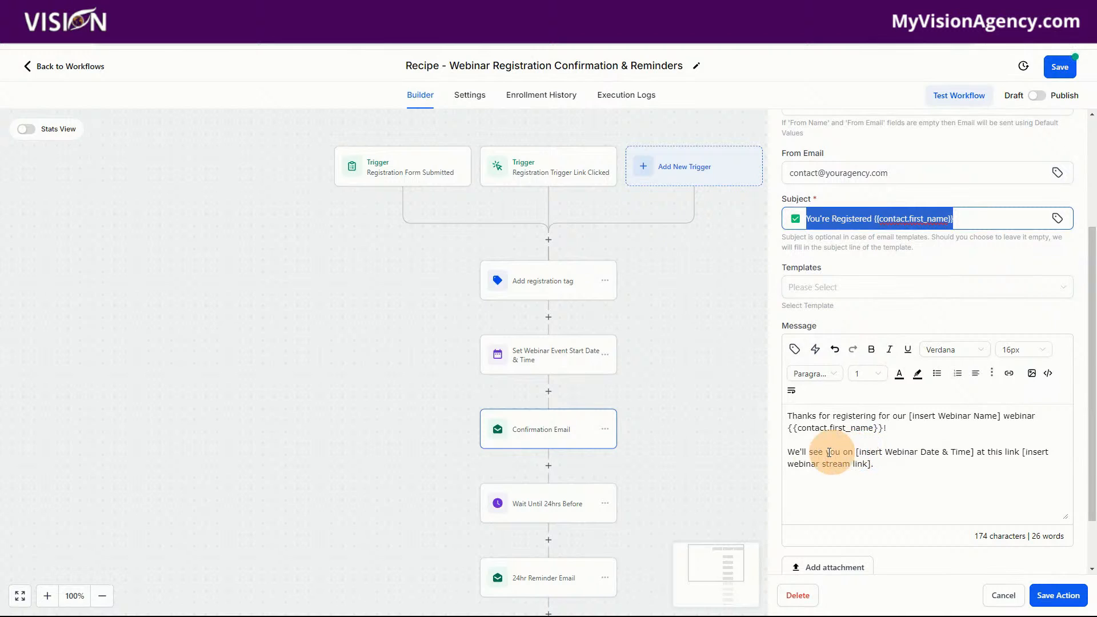
left_click_drag(855, 452, 972, 452)
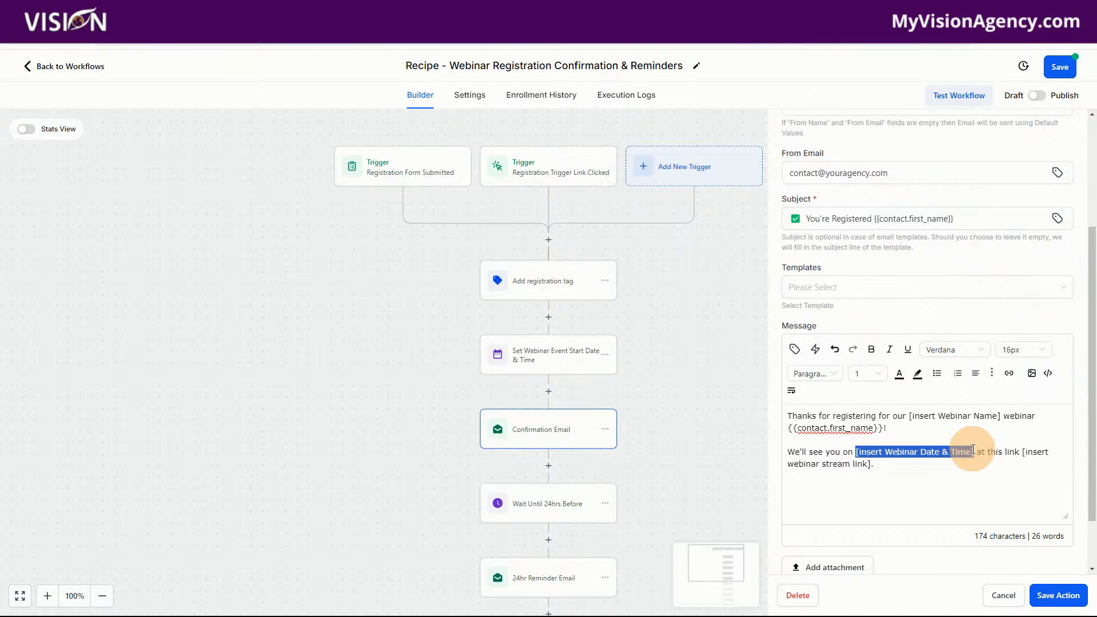
type("Spetem")
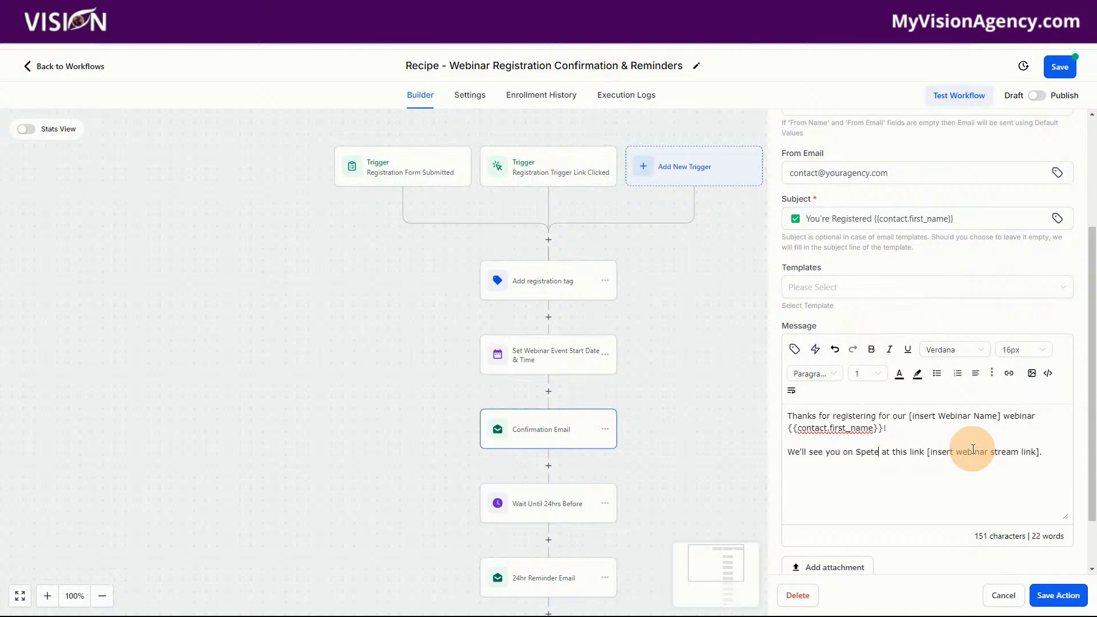
key("BackSpace")
key("BackSpace")
key("BackSpace")
key("BackSpace")
key("BackSpace")
type("eptm")
key("BackSpace")
key("BackSpace")
type("eptember 10 at 3:30PMEST")
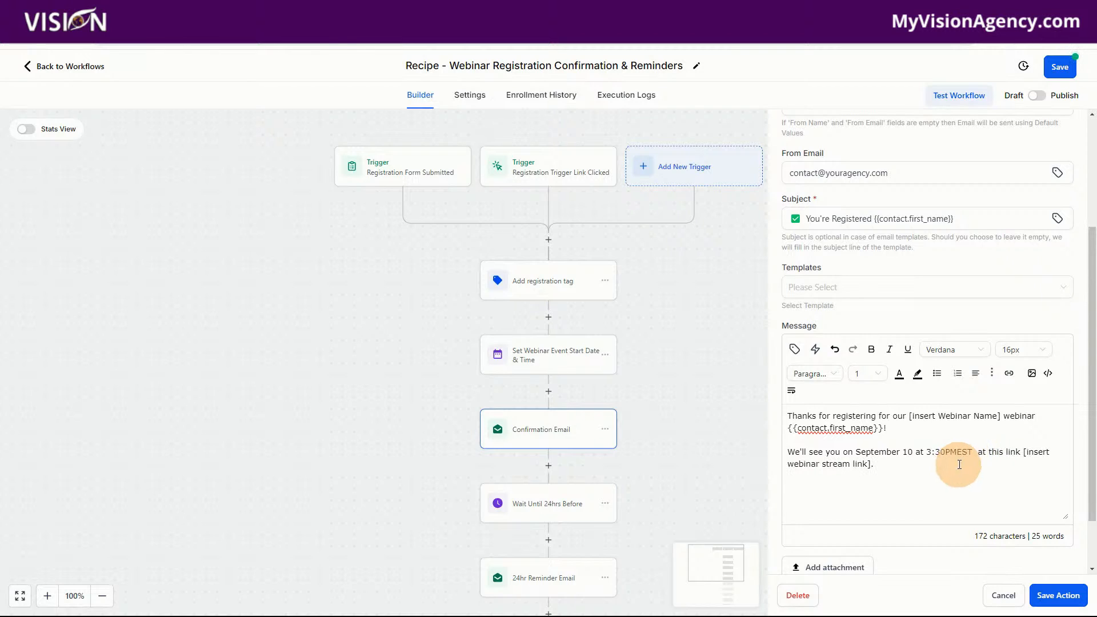
Correct the spacing to "3:30PM EST at this link" in the Confirmation Email message and delete the [insert webinar stream link] placeholder
double_click(957, 450)
left_click(950, 451)
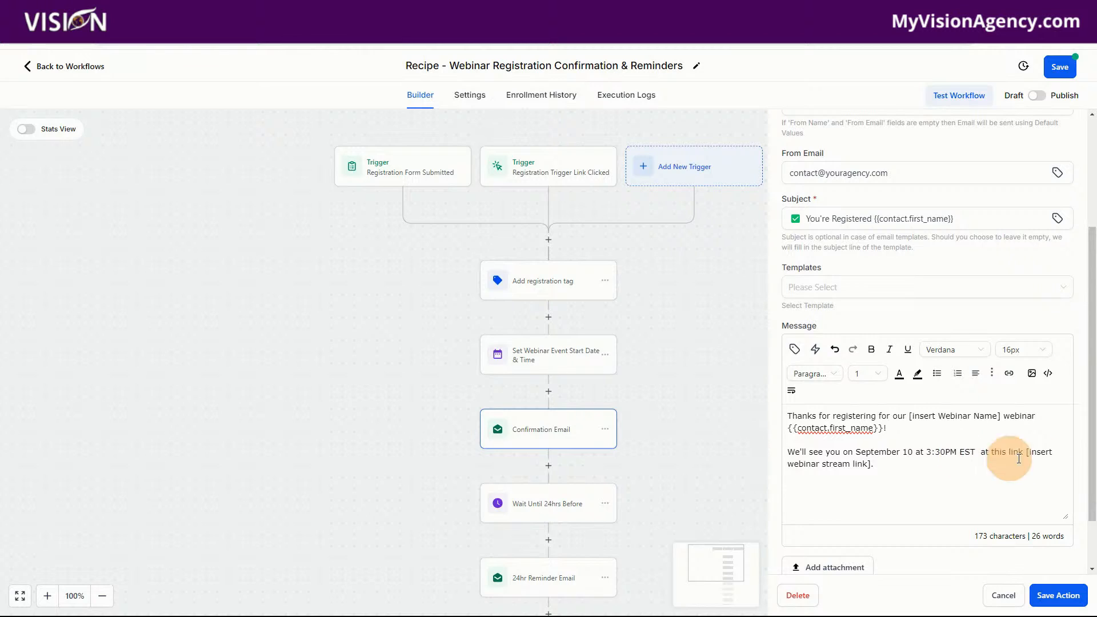
left_click(982, 452)
key("BackSpace")
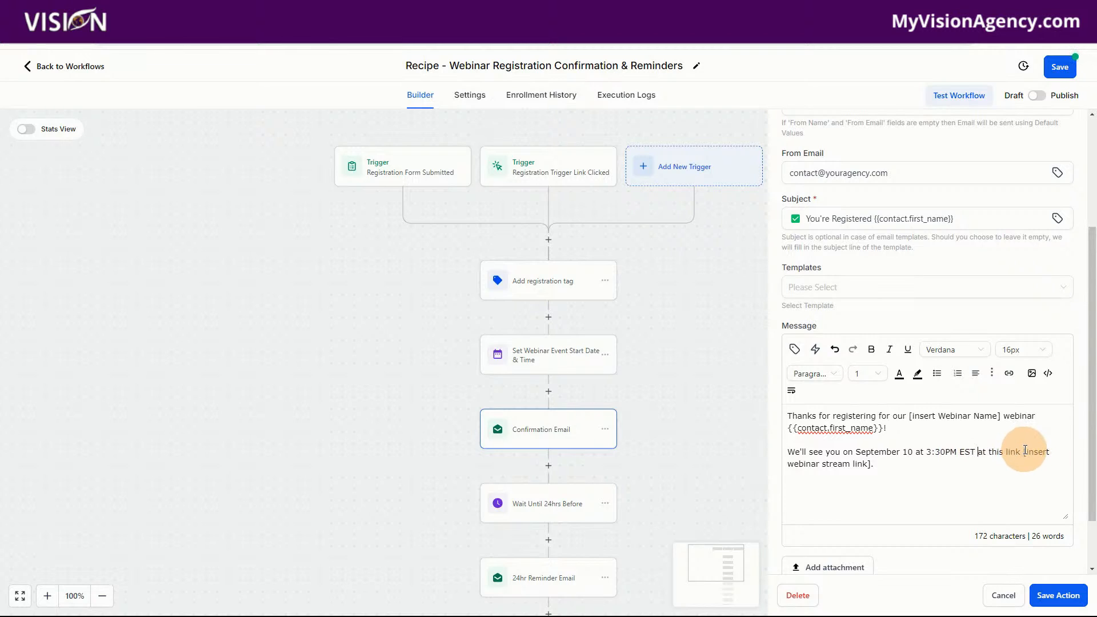
left_click_drag(1024, 452, 872, 466)
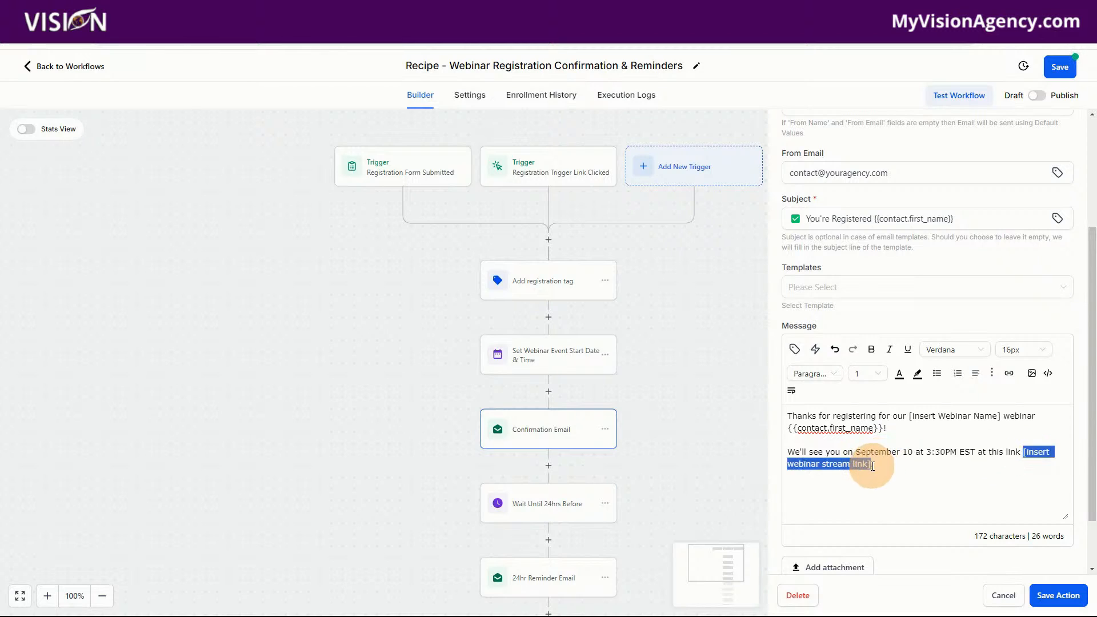
key("BackSpace")
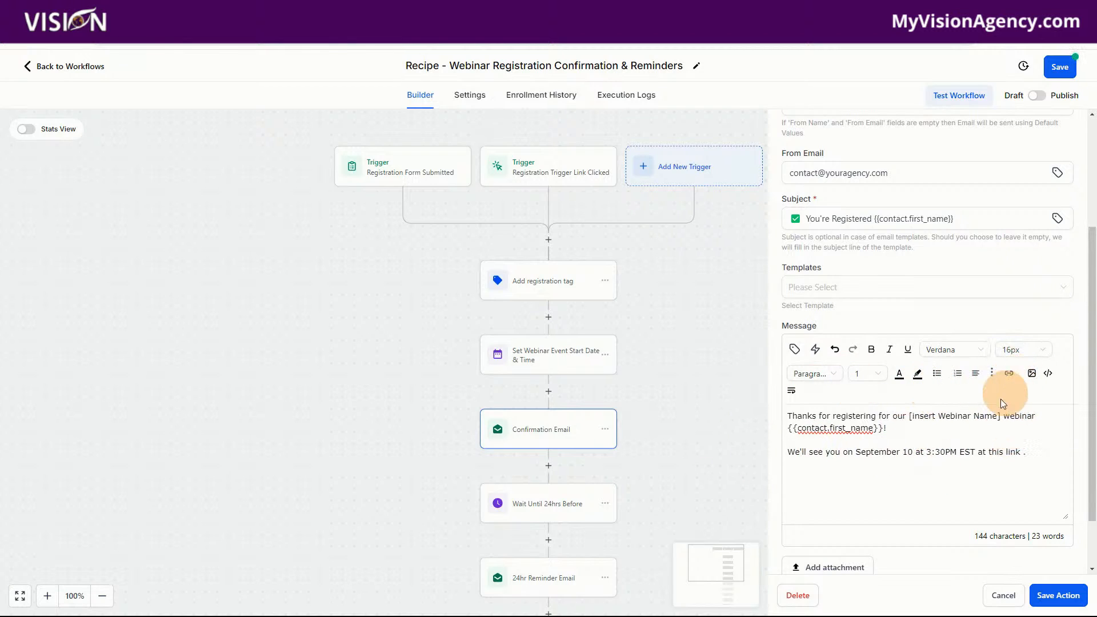
left_click(794, 349)
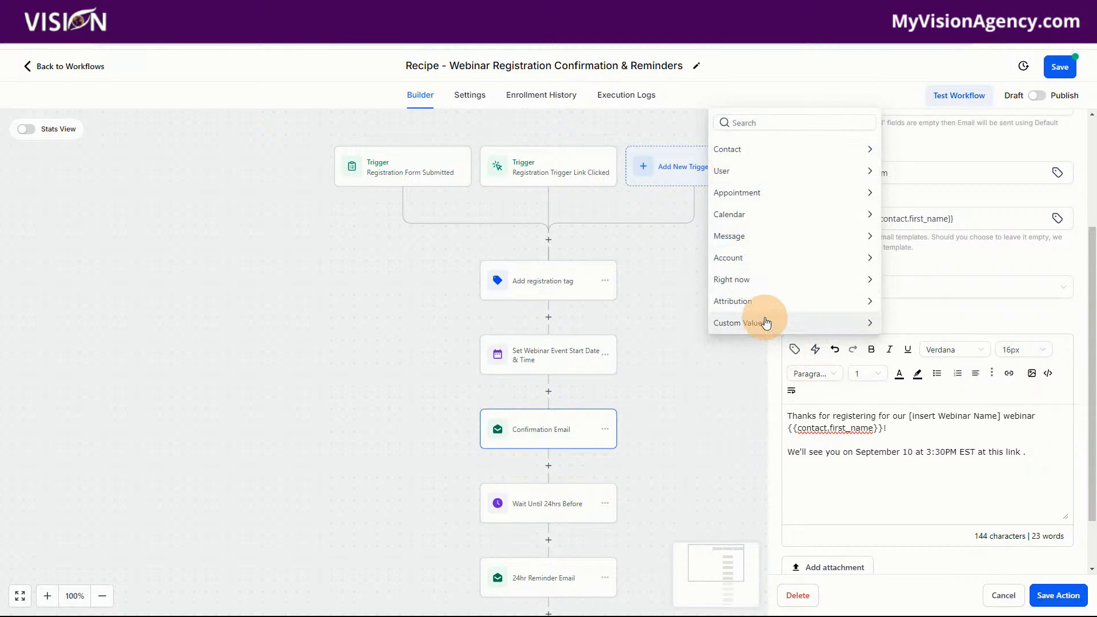
left_click(743, 147)
scroll(794, 274, "down", 4)
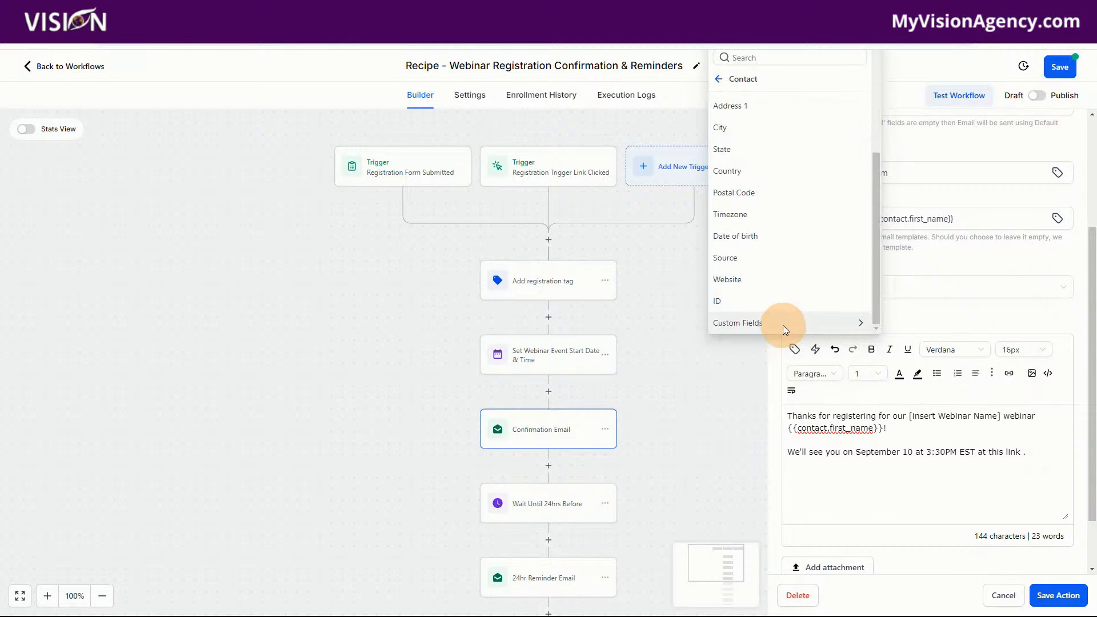
left_click(720, 81)
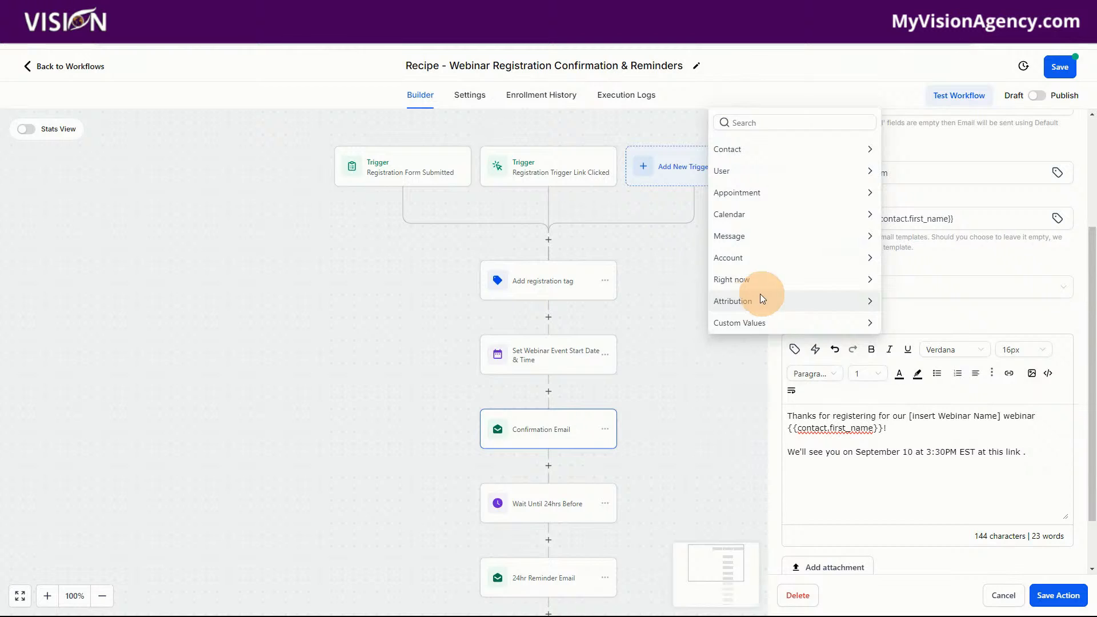
left_click(886, 496)
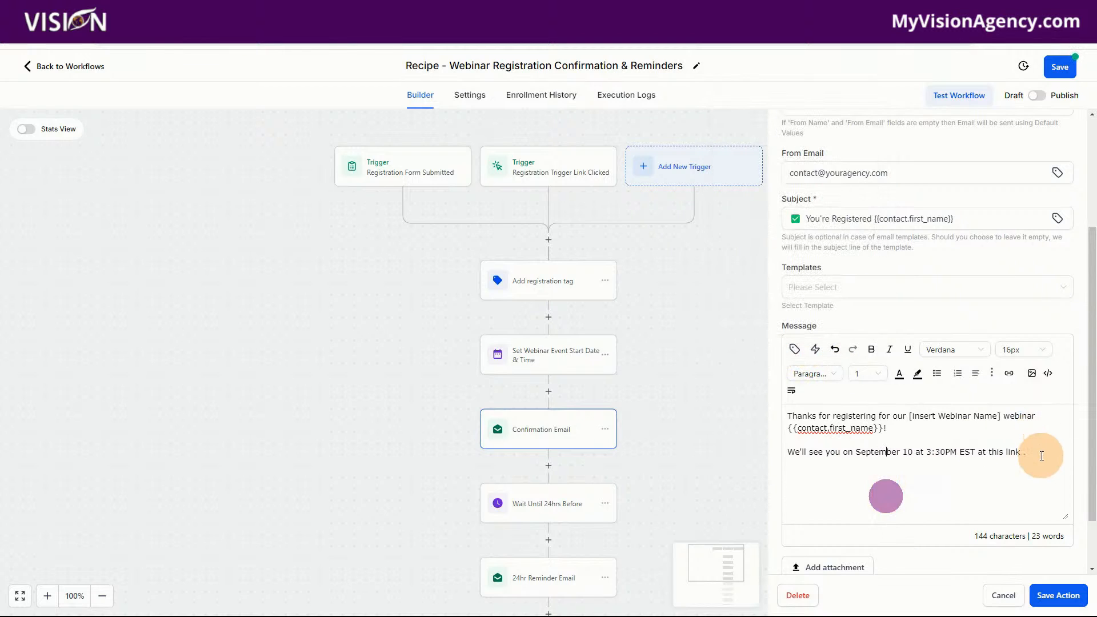
Insert the Zoom Link Webinar trigger link after "at this link" in the Confirmation Email message and save the action
left_click(1031, 453)
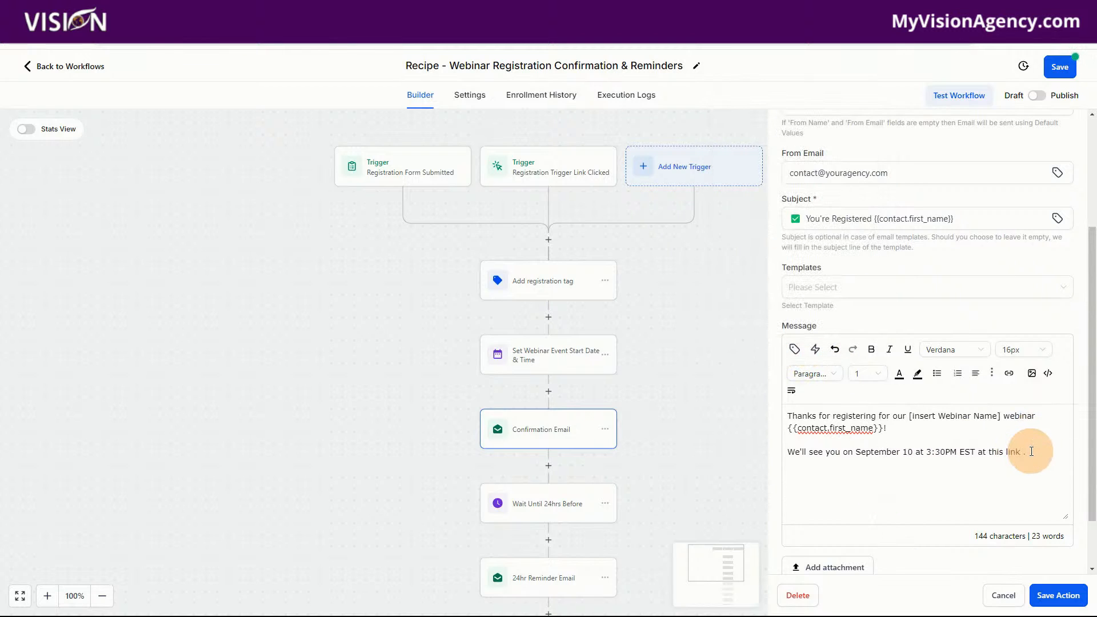
left_click(817, 350)
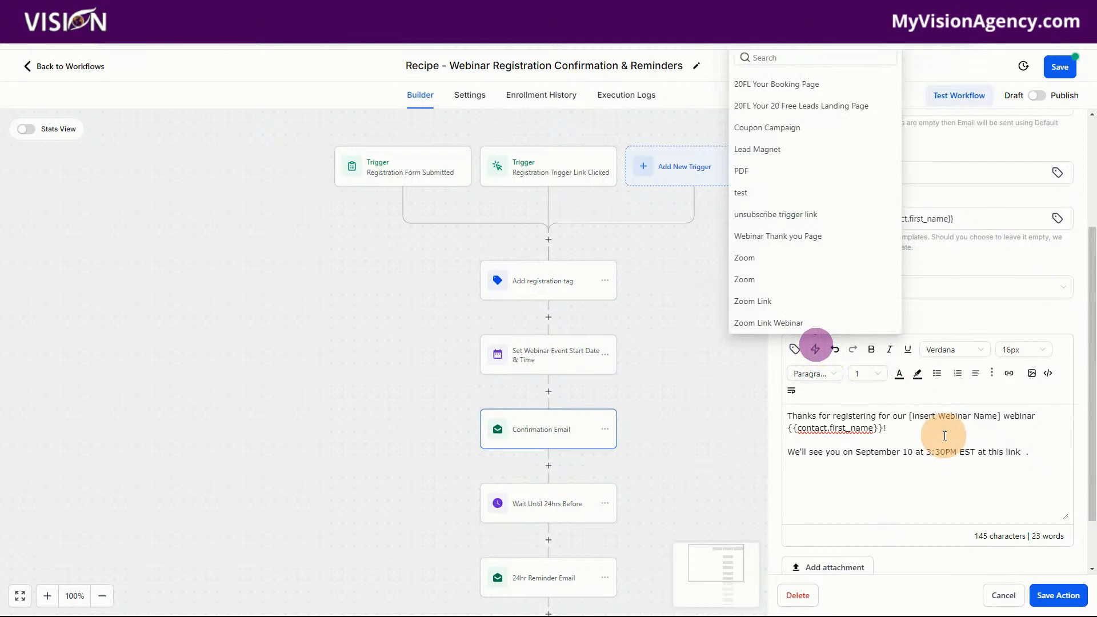
left_click(774, 323)
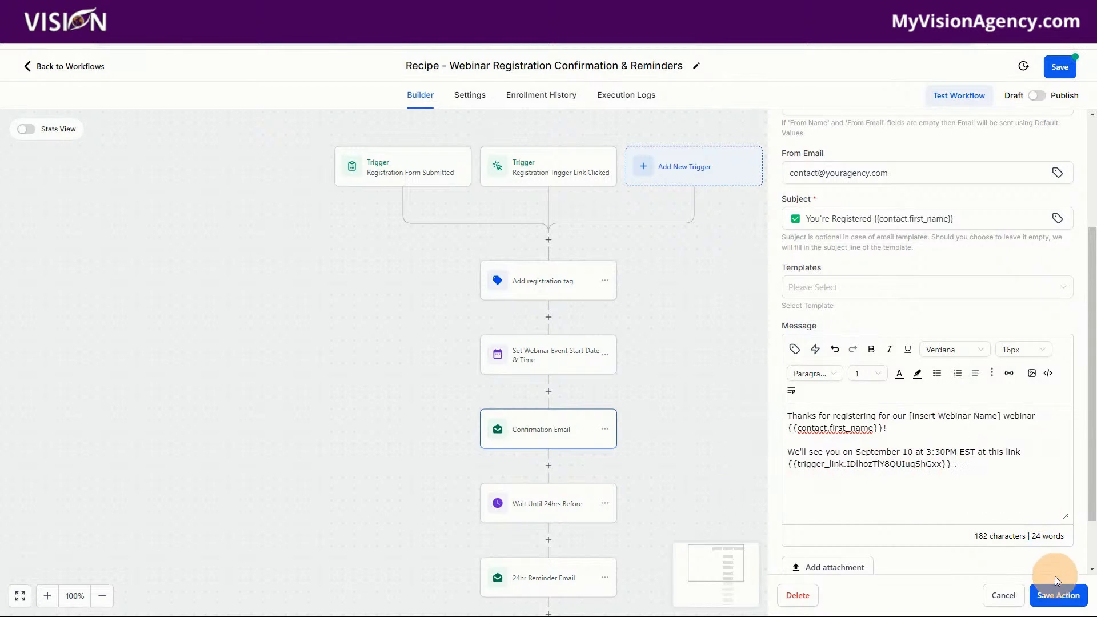
left_click(1058, 595)
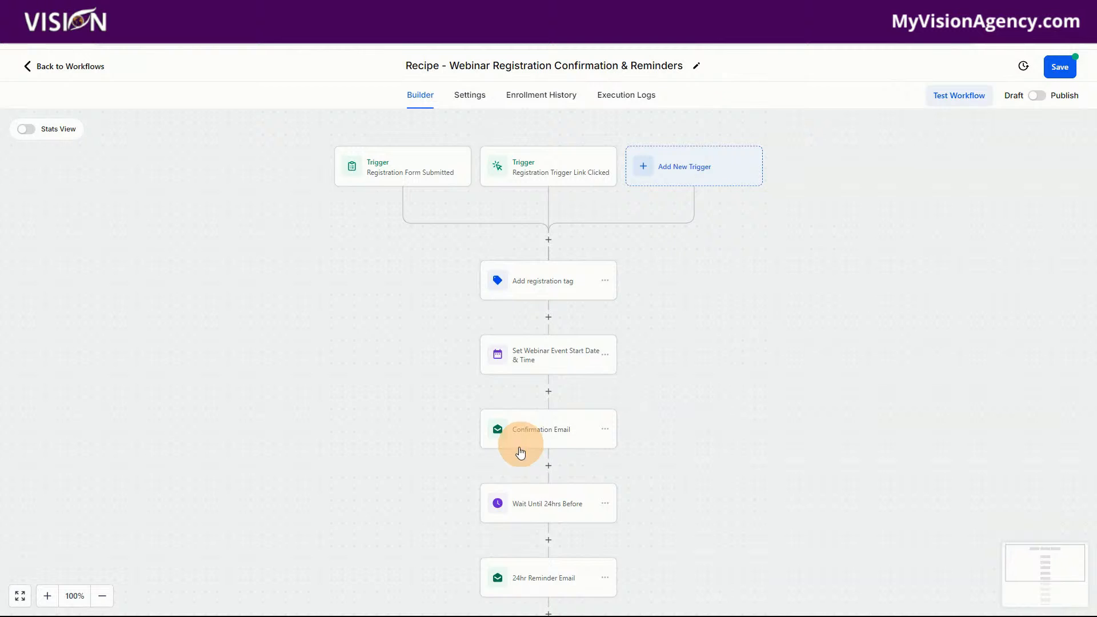
Review the timing settings of the Wait Until 24hrs Before action and save it without changes
left_click(537, 513)
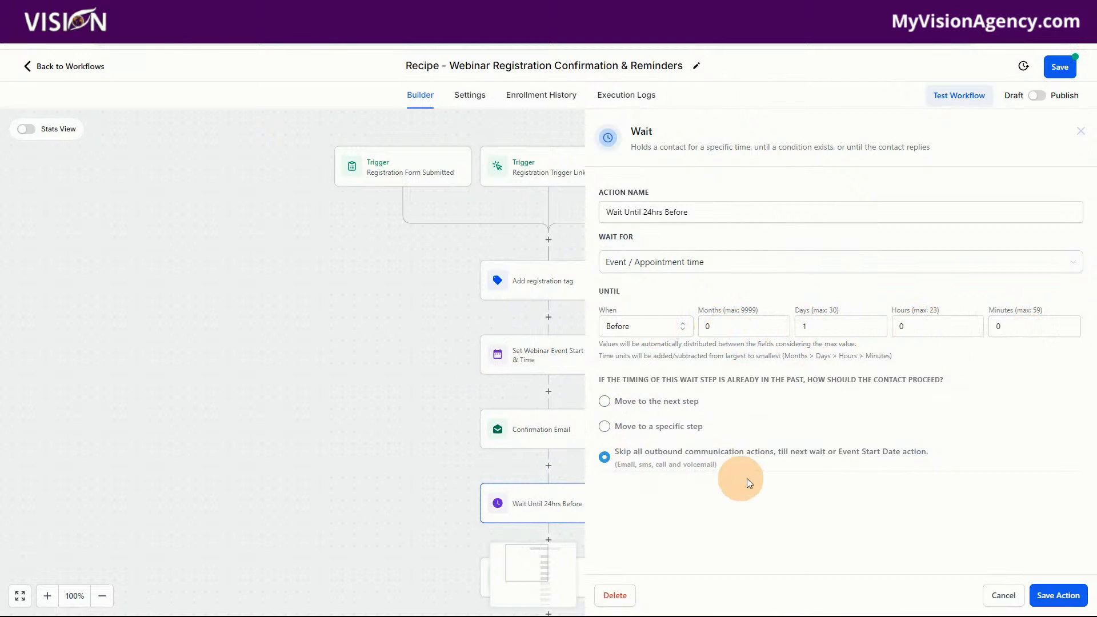
left_click(1058, 595)
scroll(623, 462, "down", 2)
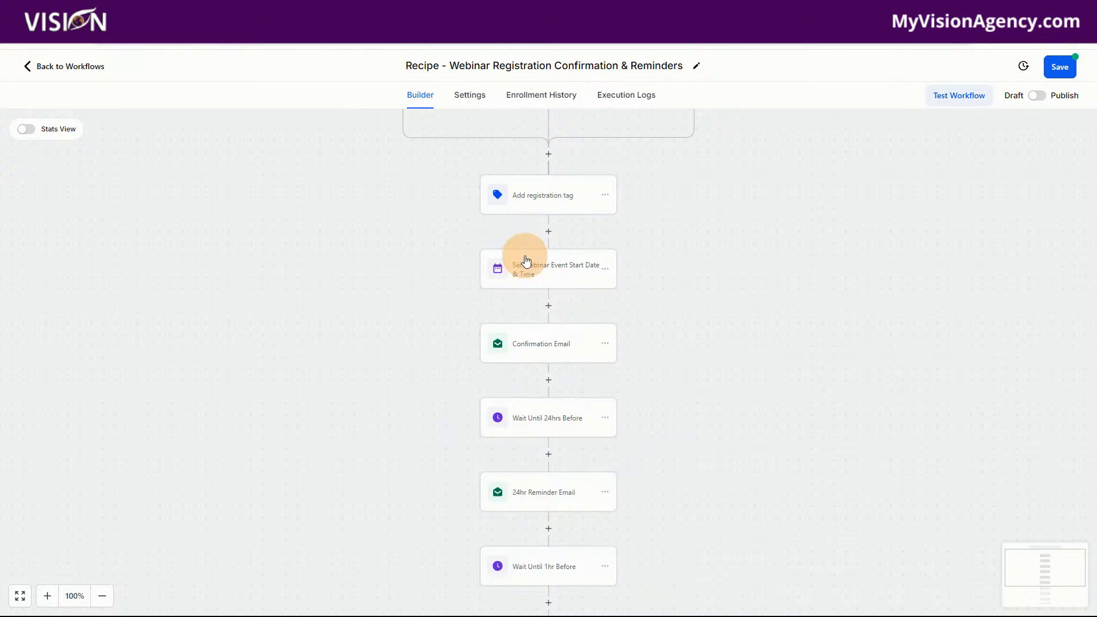
Replace the [insert webinar link] placeholder in the 24hr Reminder Email message with the Zoom Link Webinar trigger link and save the action
left_click(552, 498)
scroll(952, 313, "down", 5)
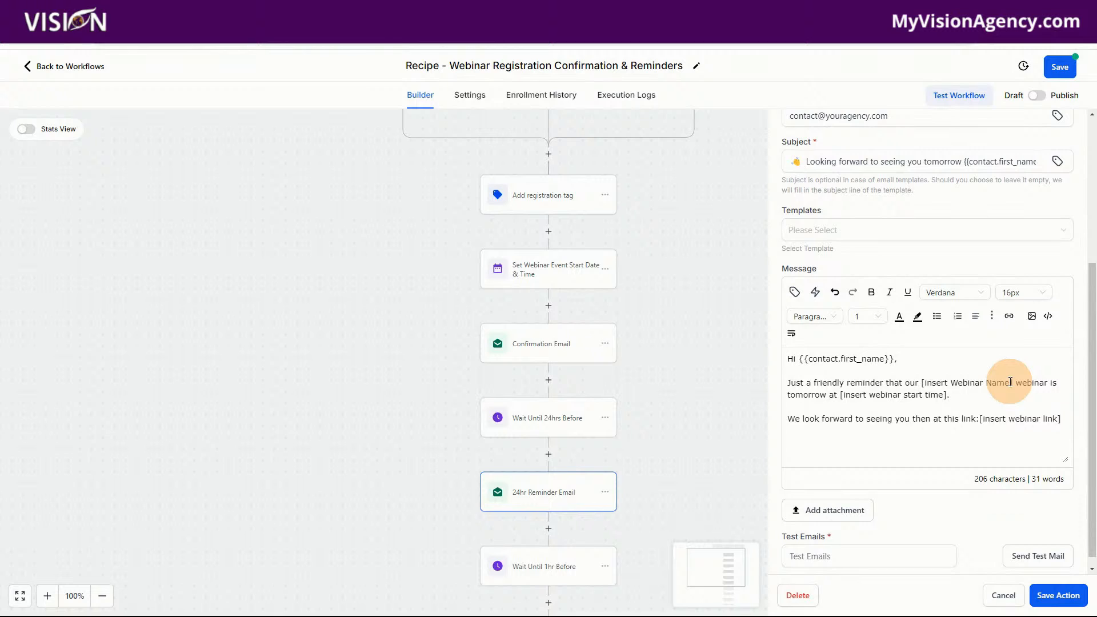
left_click_drag(1013, 383, 917, 384)
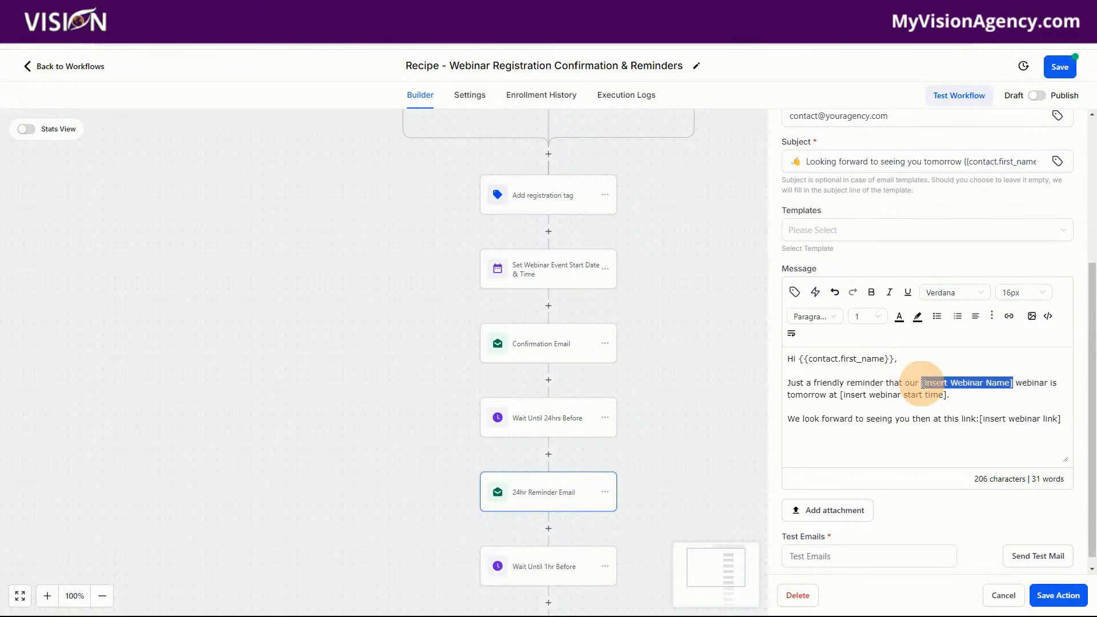
left_click_drag(840, 395, 948, 394)
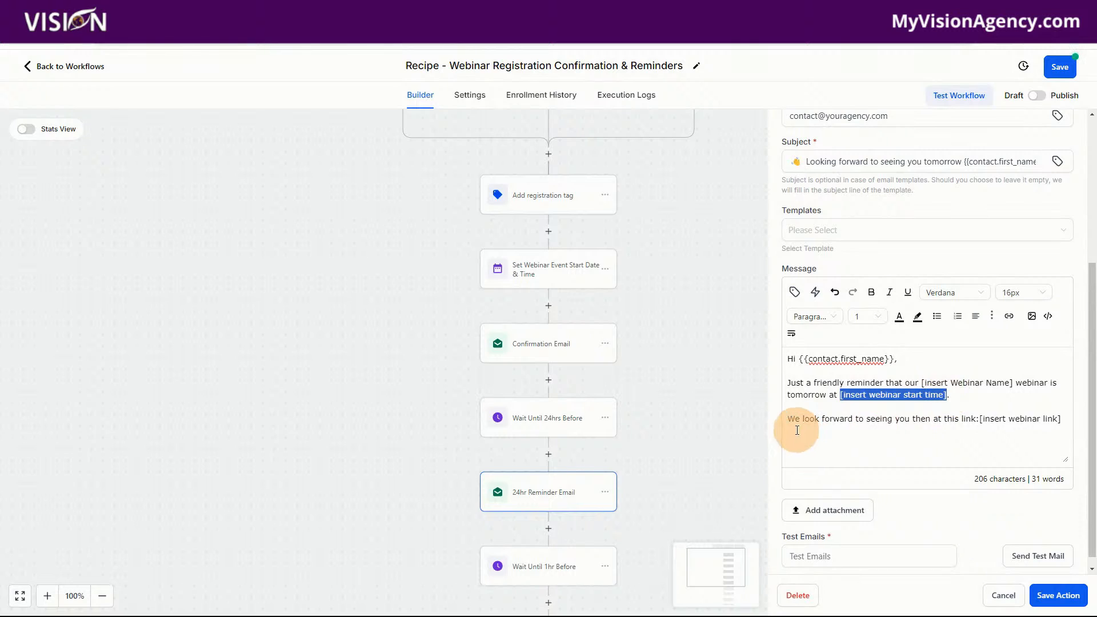
left_click_drag(980, 419, 1067, 419)
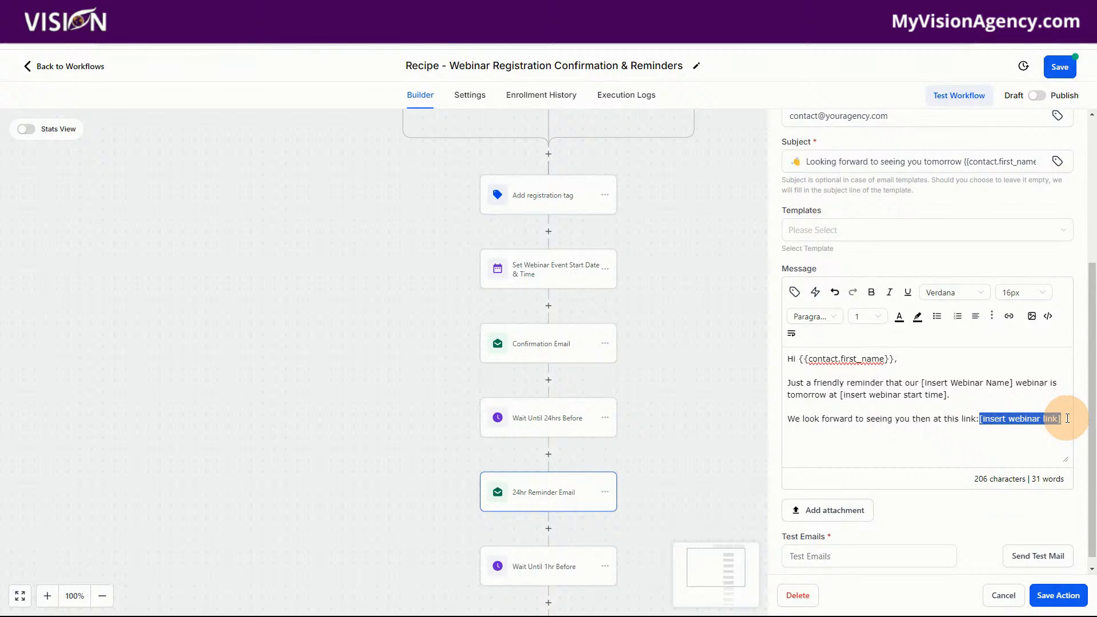
key("BackSpace")
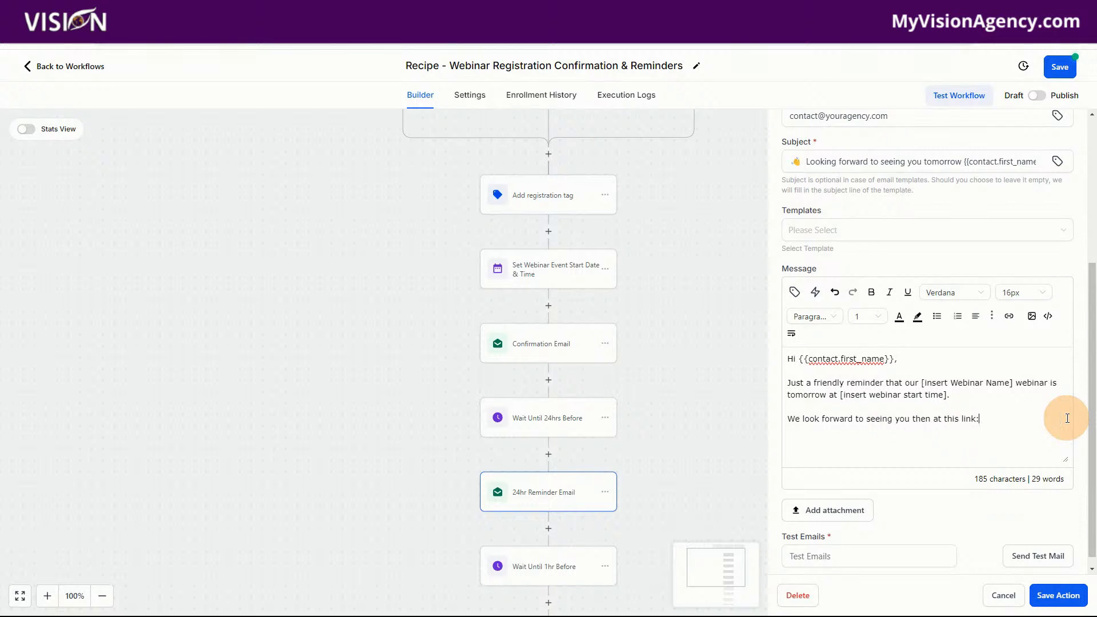
left_click(816, 293)
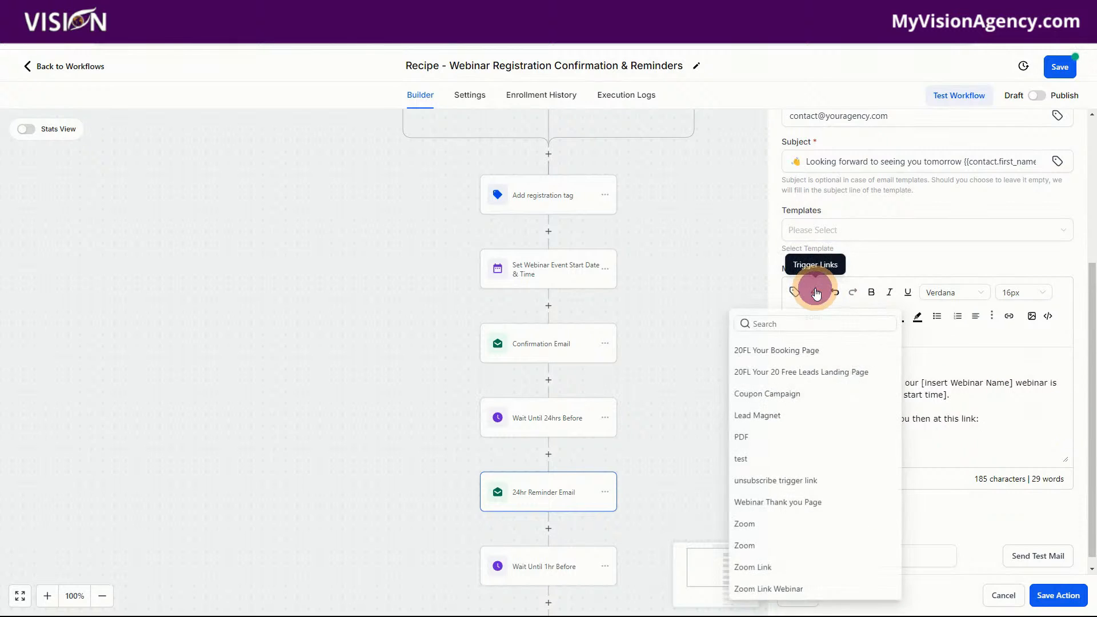
left_click(799, 589)
left_click(1058, 595)
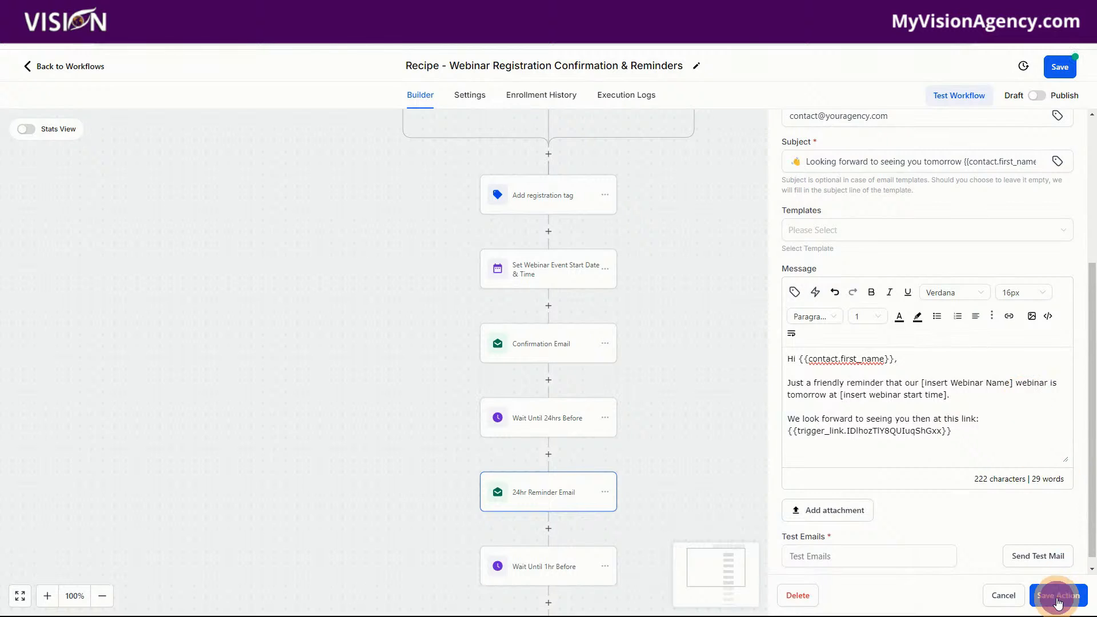
Review the timing settings of the Wait Until 1hr Before action and save it without changes
scroll(572, 434, "down", 2)
left_click(556, 460)
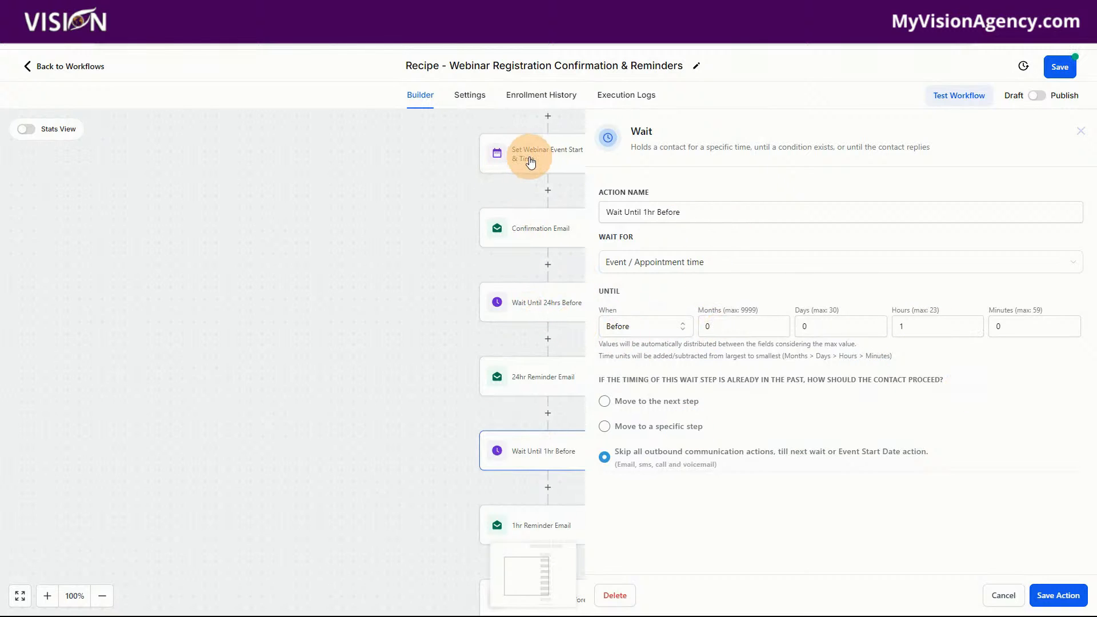
left_click(1041, 595)
Replace the [insert webinar link] placeholder in the 1hr Reminder Email message with the Zoom Link Webinar trigger link and save the action
scroll(544, 514, "down", 2)
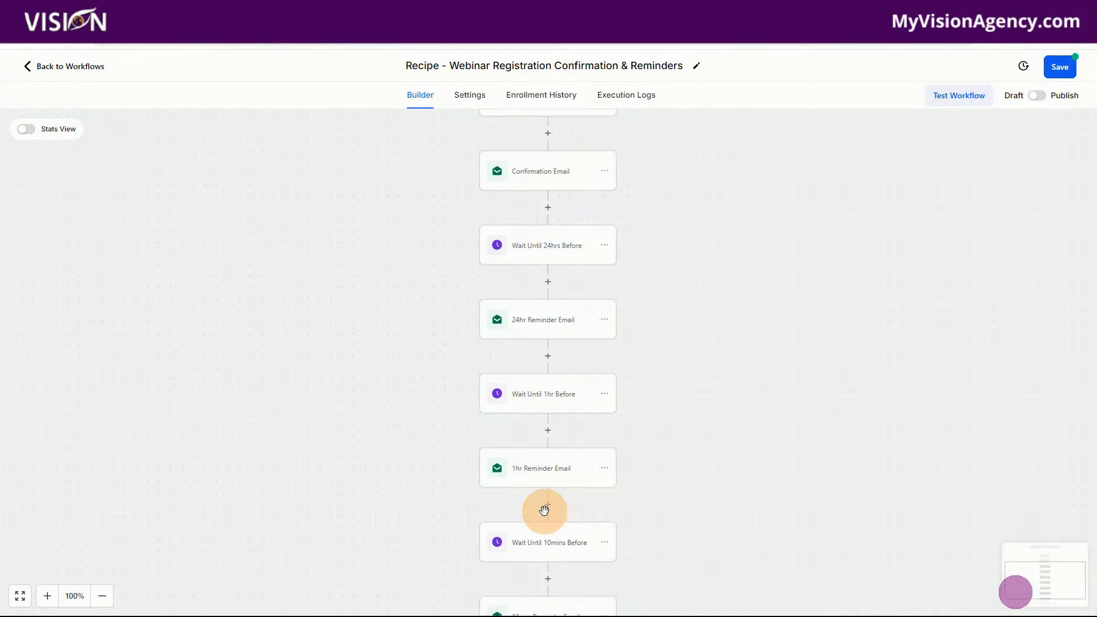
left_click(547, 416)
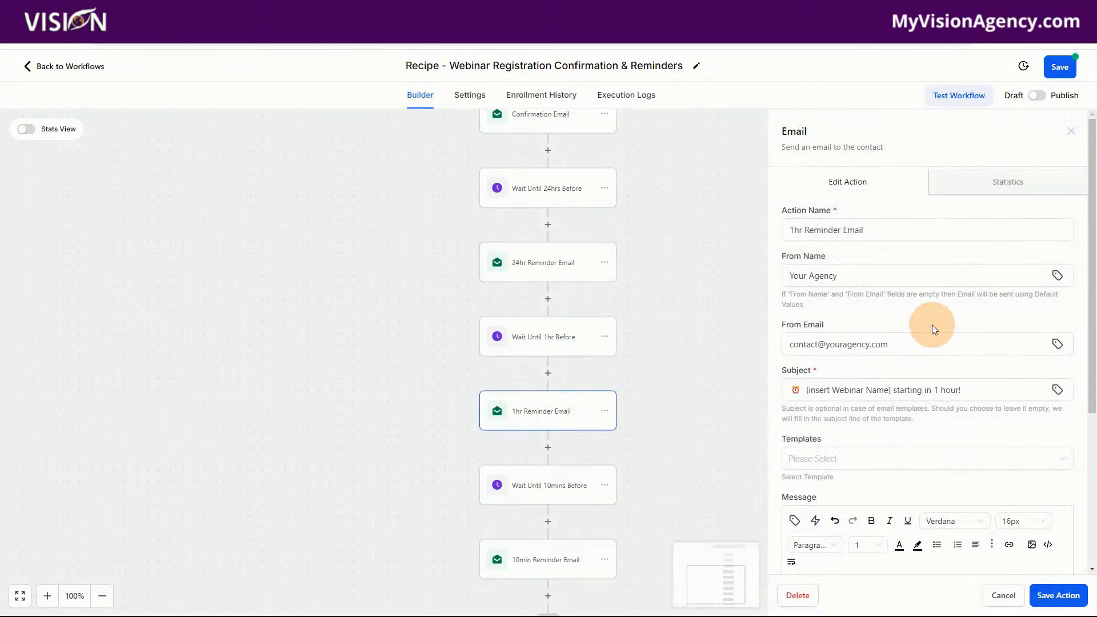
scroll(931, 324, "down", 4)
left_click(884, 220)
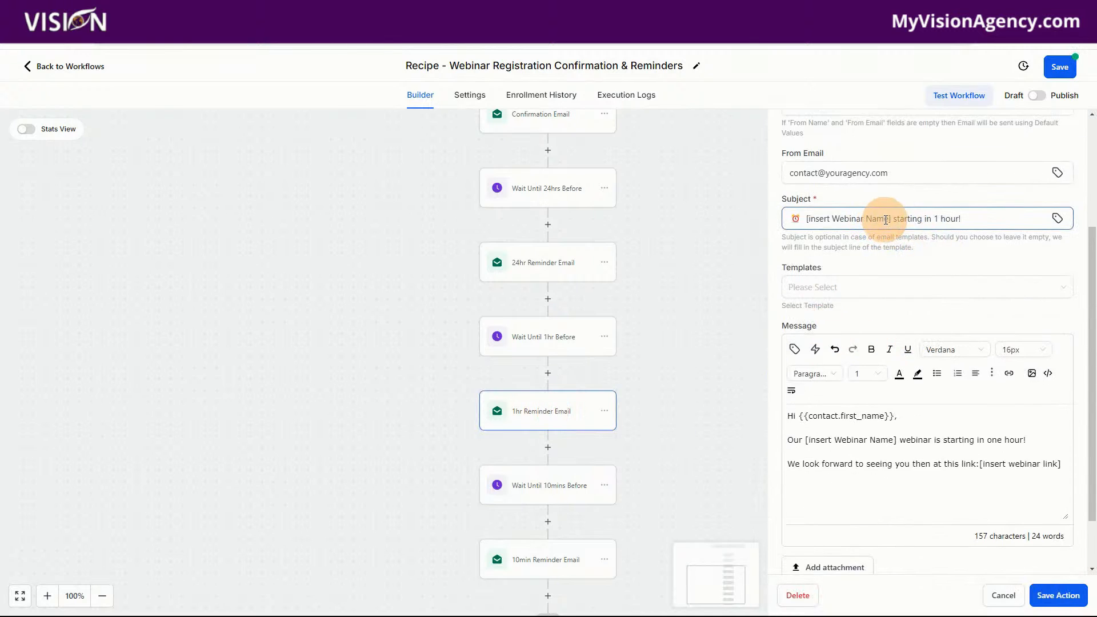
left_click_drag(891, 219, 799, 219)
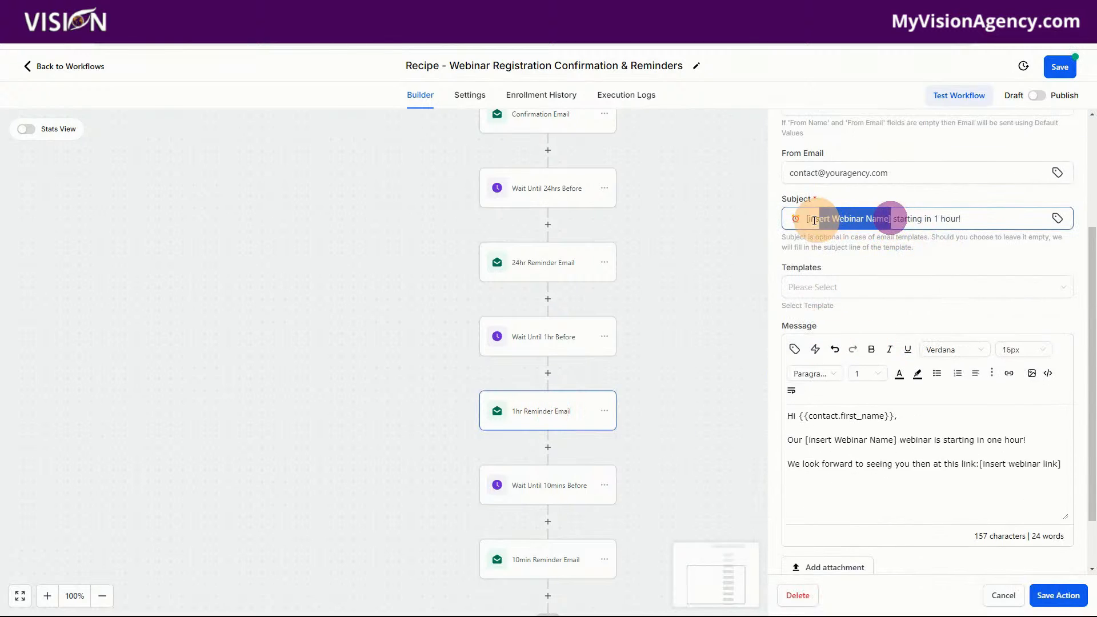
left_click(809, 438)
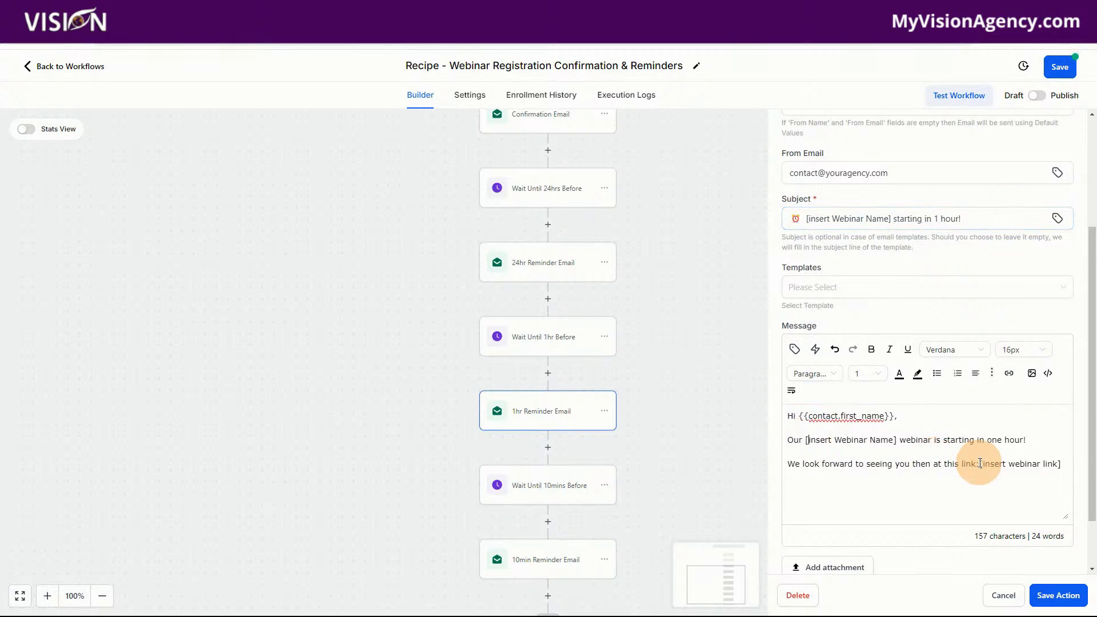
left_click_drag(980, 467, 1061, 468)
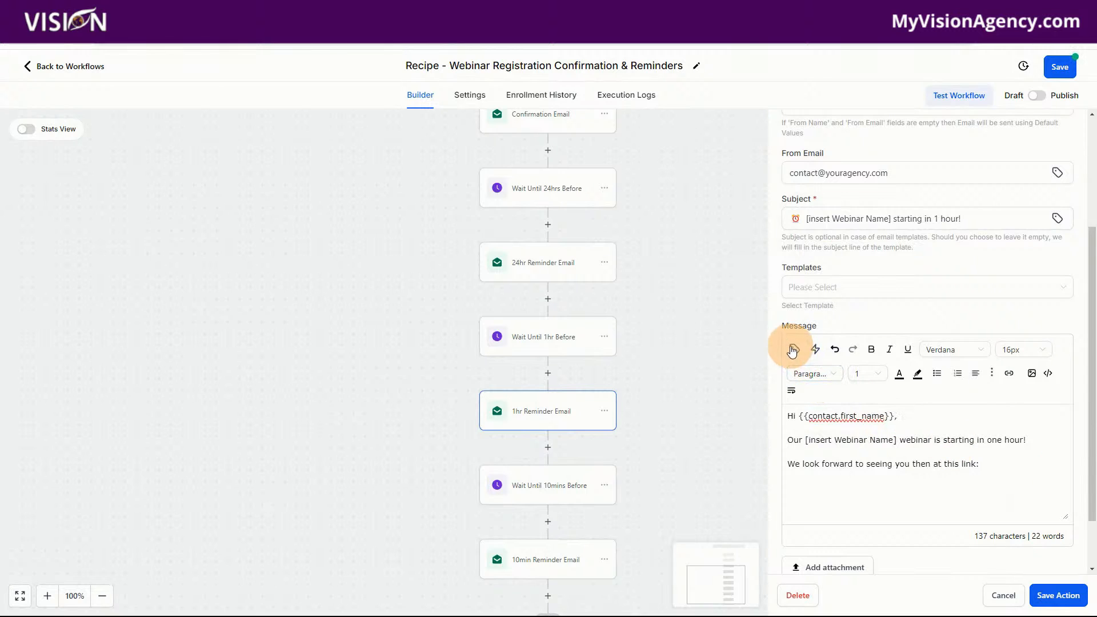
left_click(816, 349)
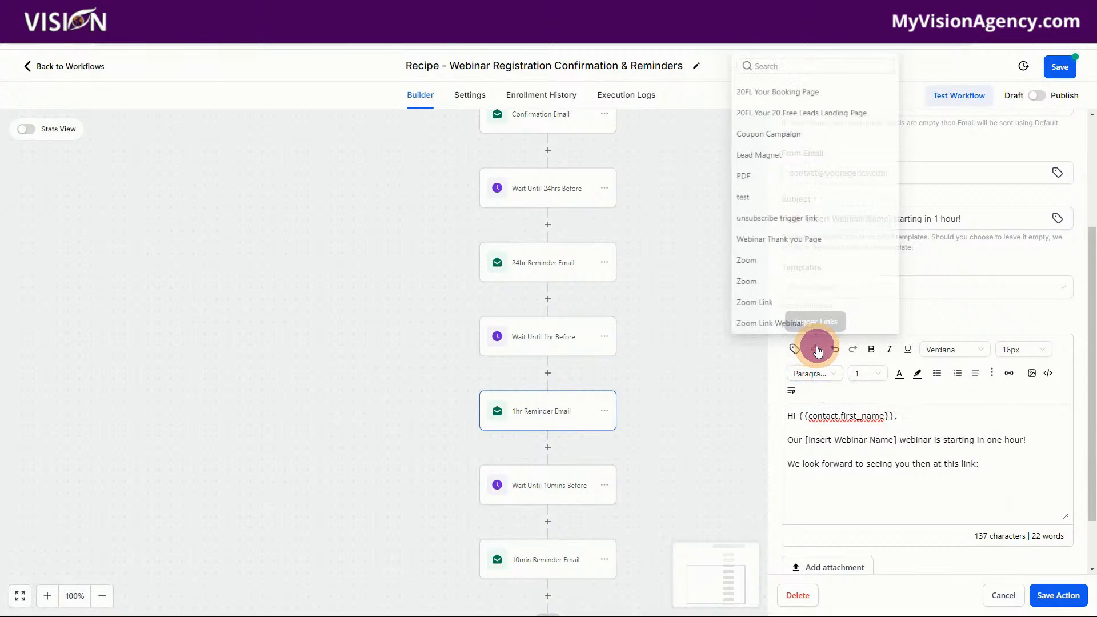
left_click(775, 326)
left_click(1057, 595)
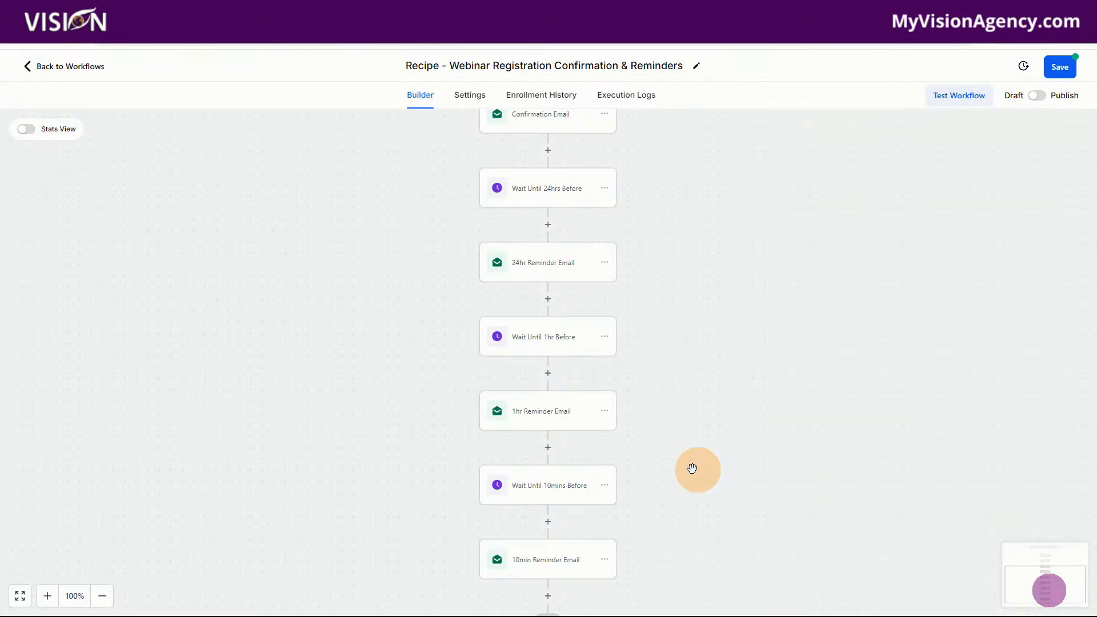
Review the timing settings of the Wait Until 10mins Before action and close it without changes
scroll(547, 477, "down", 3)
left_click(543, 345)
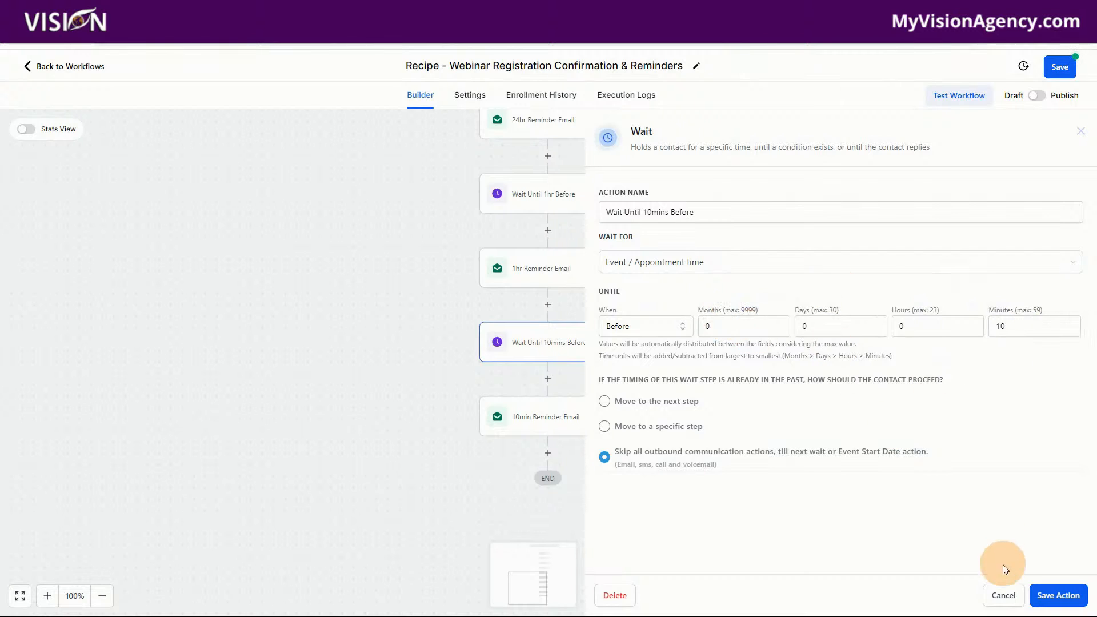
left_click(1001, 596)
Replace [insert webinar link] in the 10min Reminder Email message with the Zoom Link Webinar trigger link and save both the action and the workflow
left_click(562, 415)
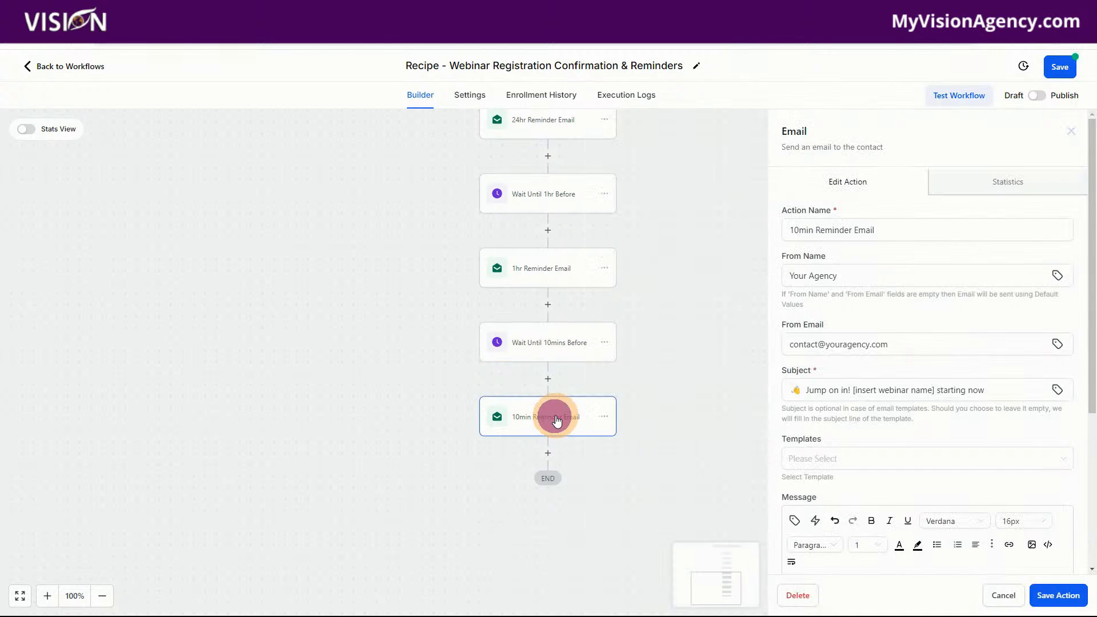
scroll(866, 294, "down", 2)
scroll(943, 303, "down", 2)
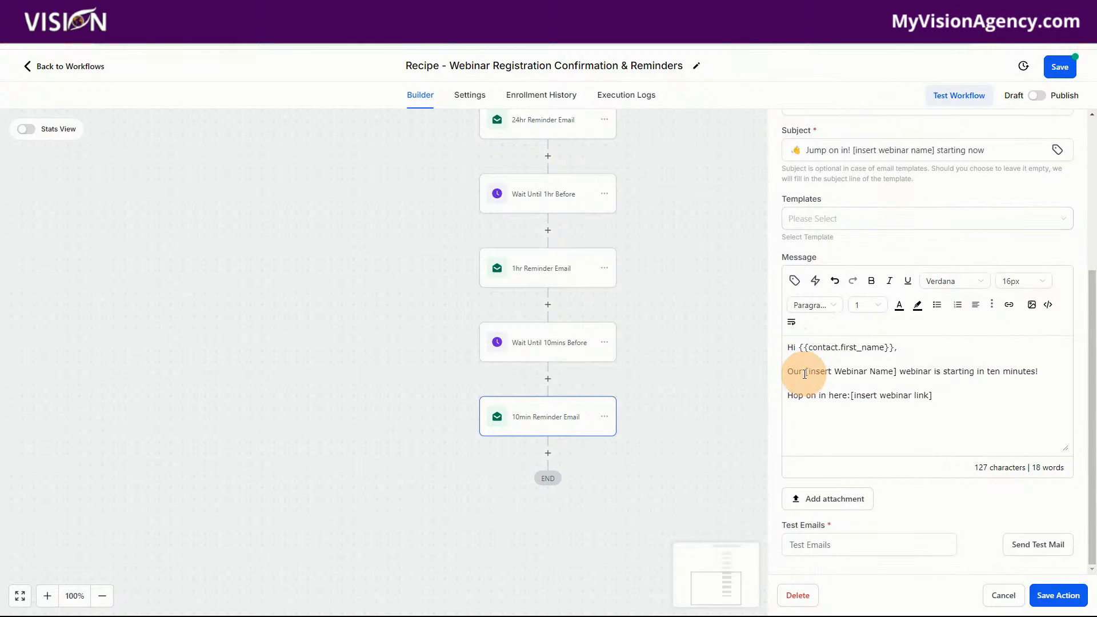
left_click_drag(806, 373, 900, 375)
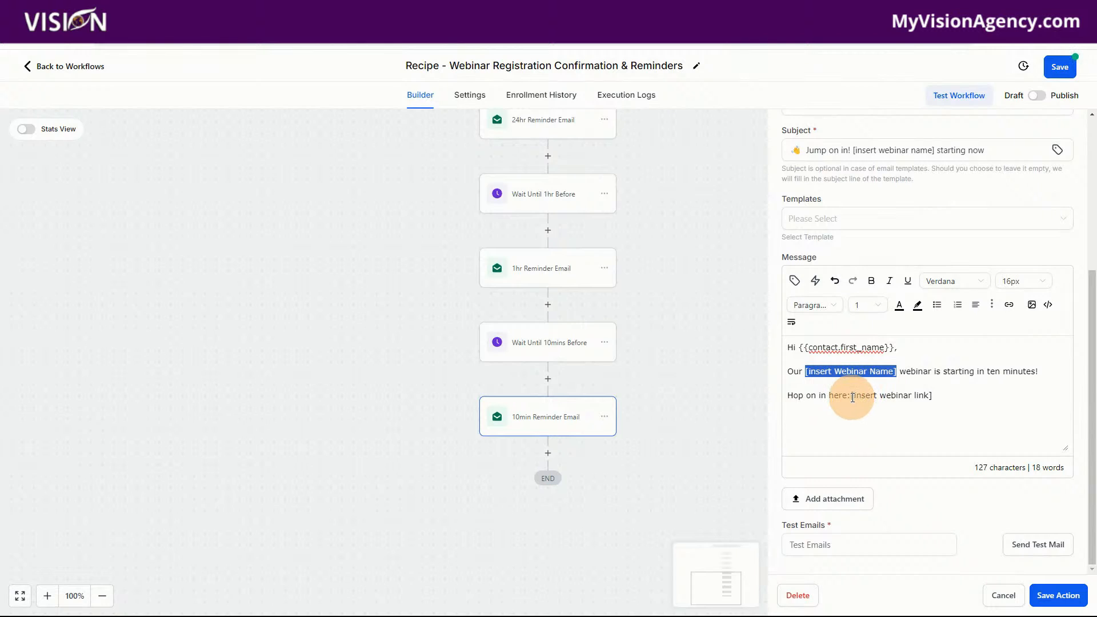
left_click_drag(851, 396, 937, 396)
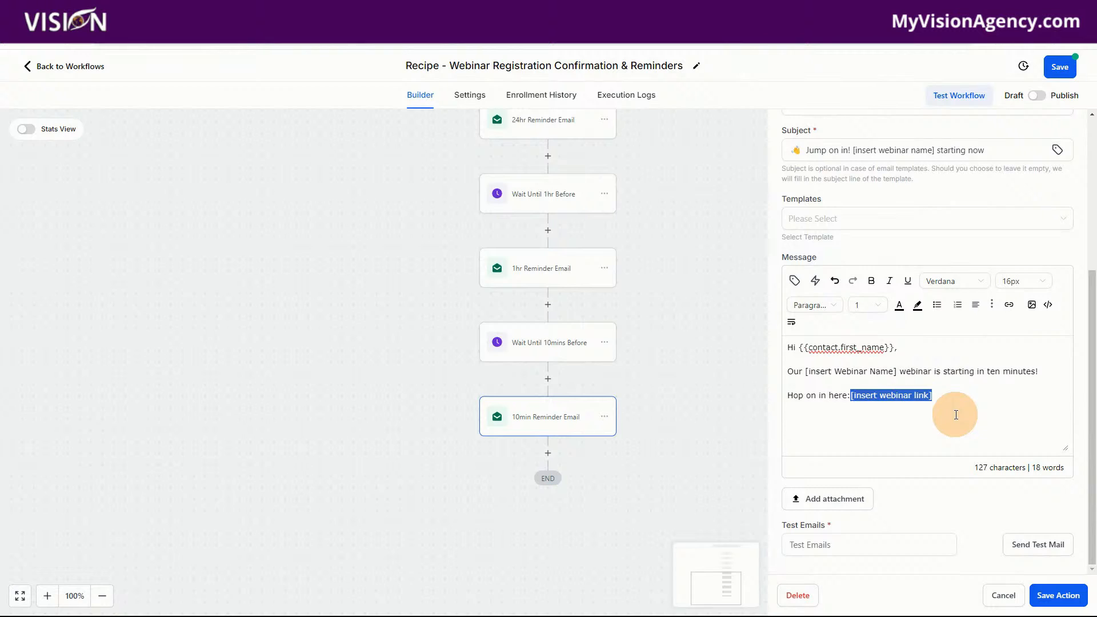
key("BackSpace")
left_click(818, 287)
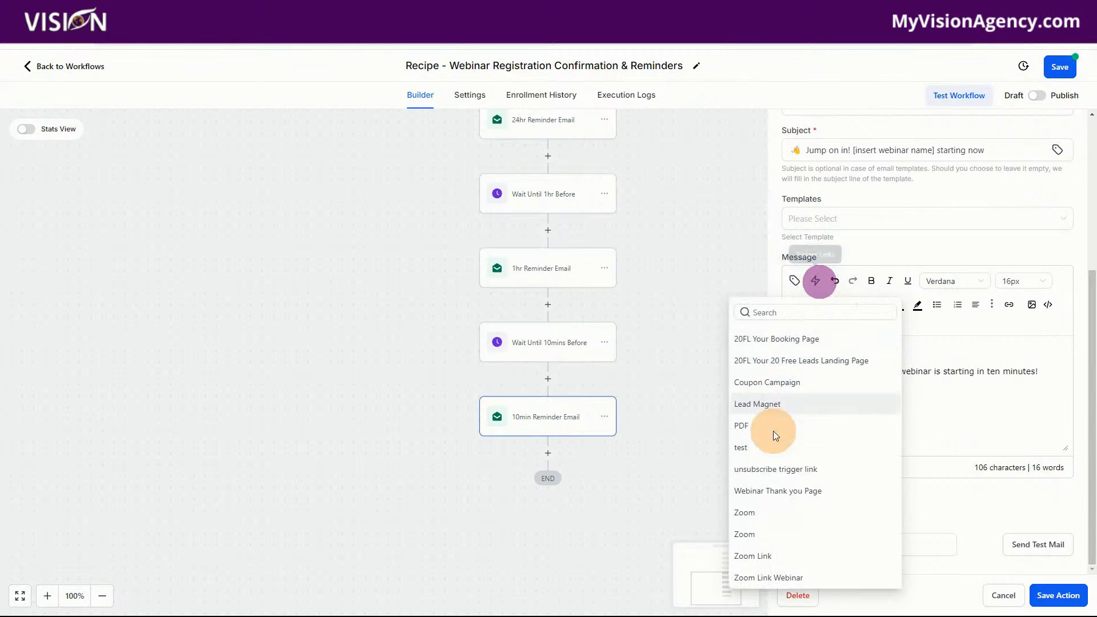
left_click(795, 568)
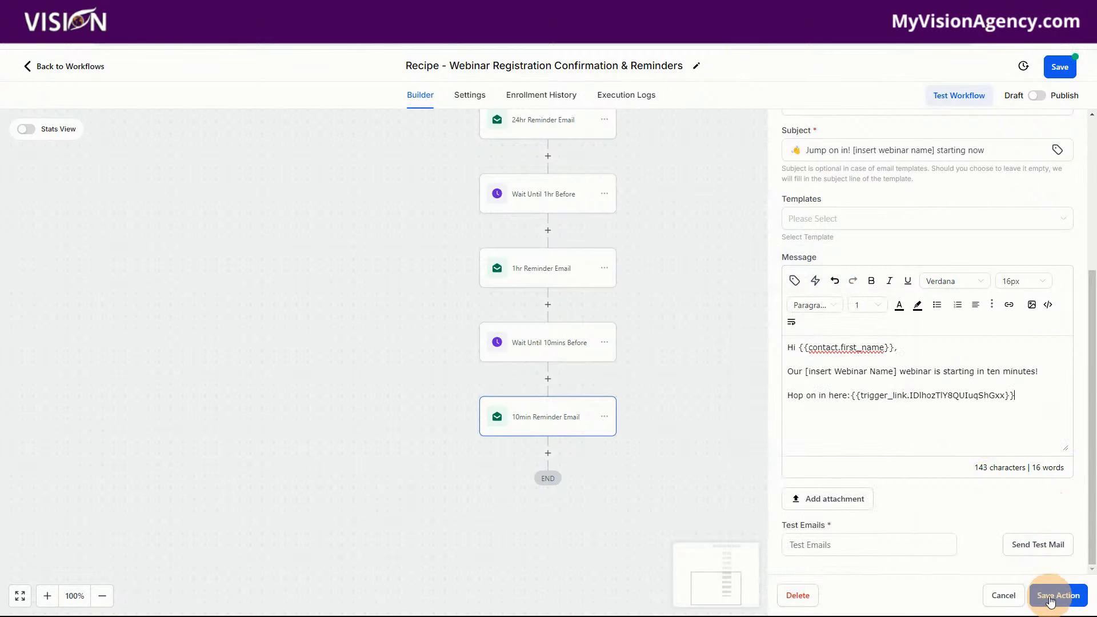
left_click(1057, 595)
left_click(1060, 67)
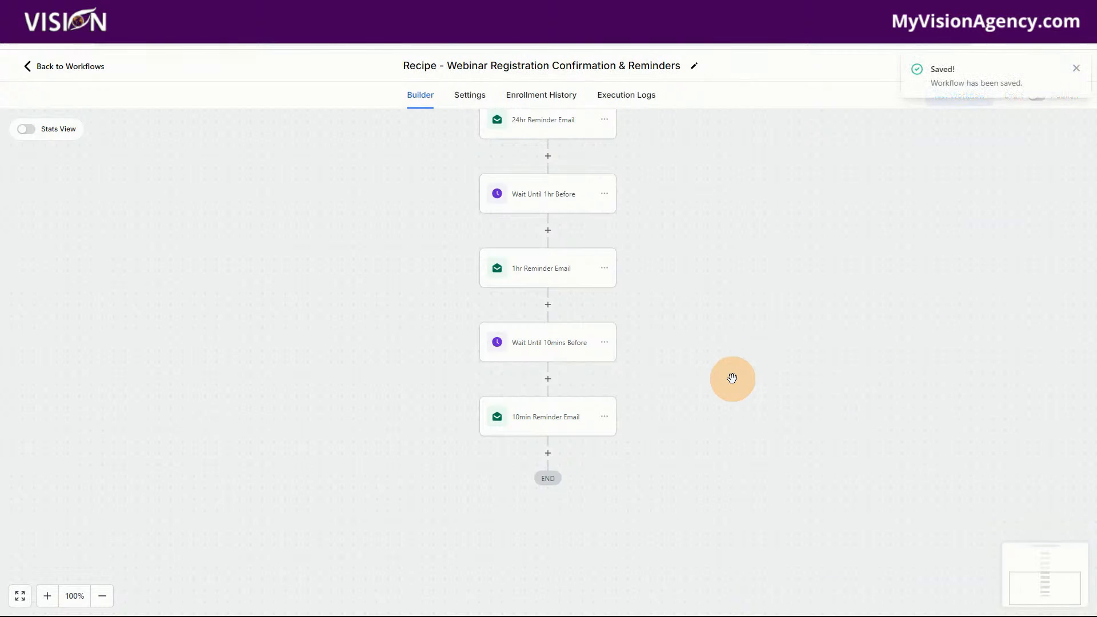
left_click(1075, 68)
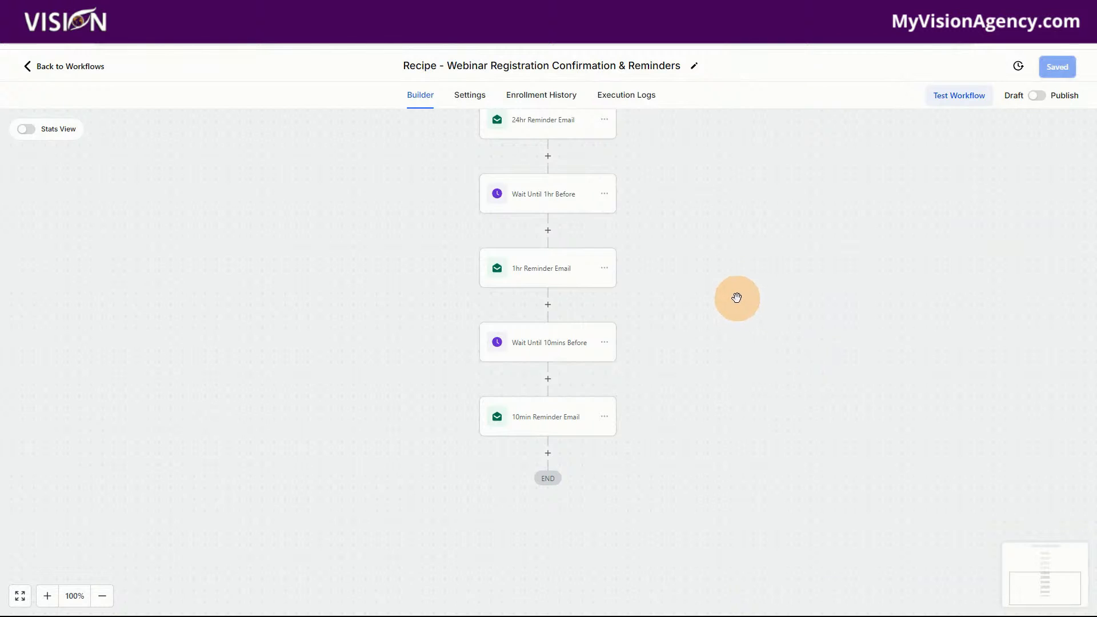
Add a Wait action after the 10min Reminder Email at the end of the workflow
left_click(547, 454)
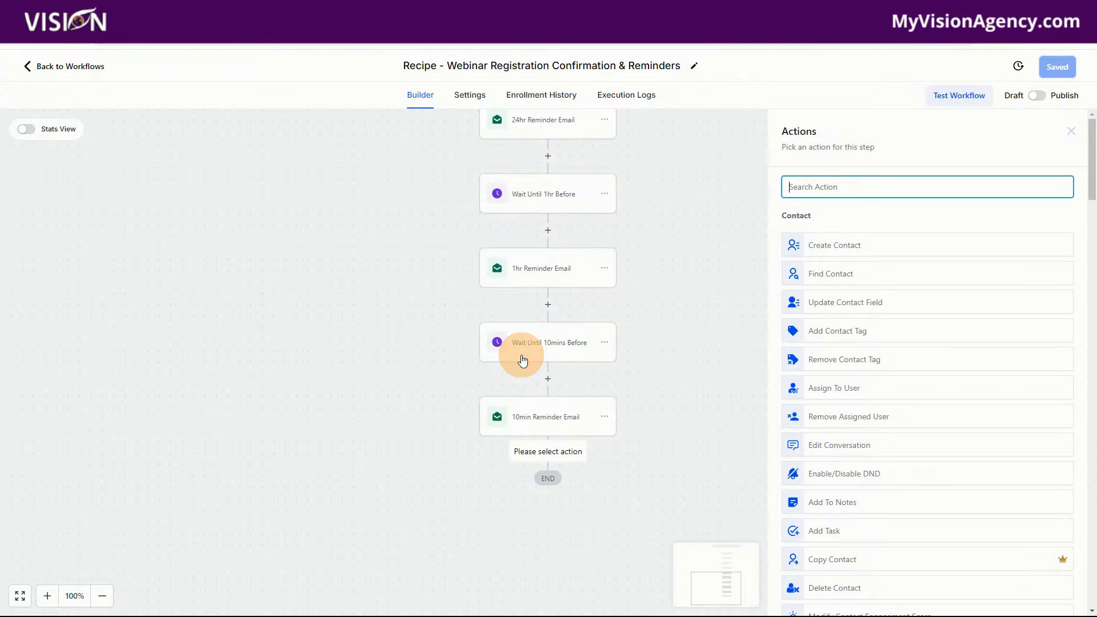
scroll(521, 348, "up", 6)
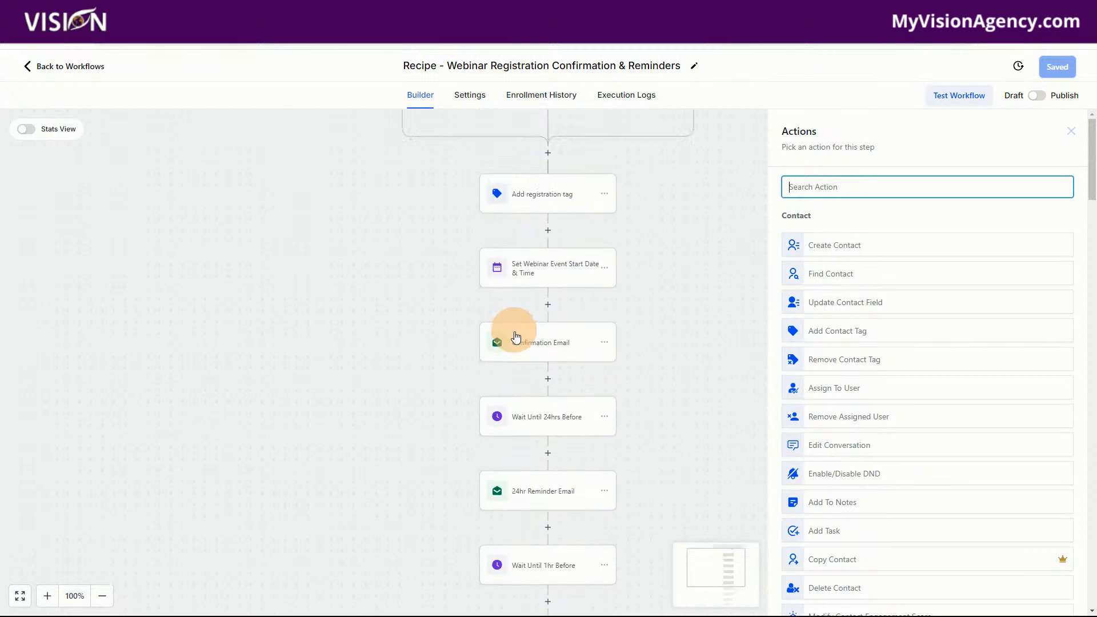
scroll(516, 330, "up", 3)
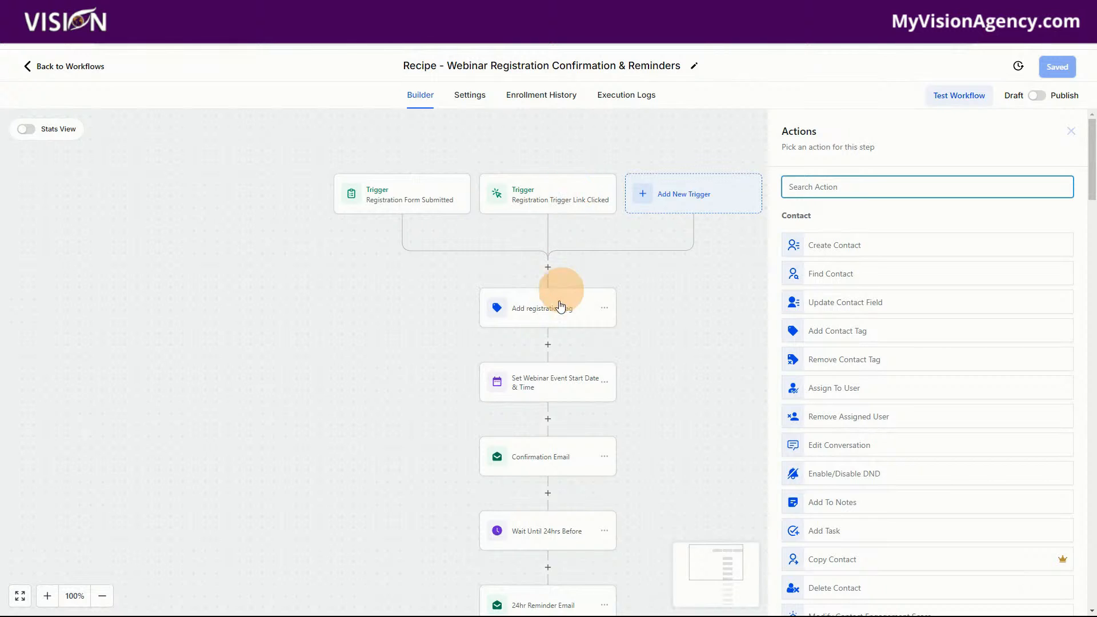
scroll(572, 394, "down", 8)
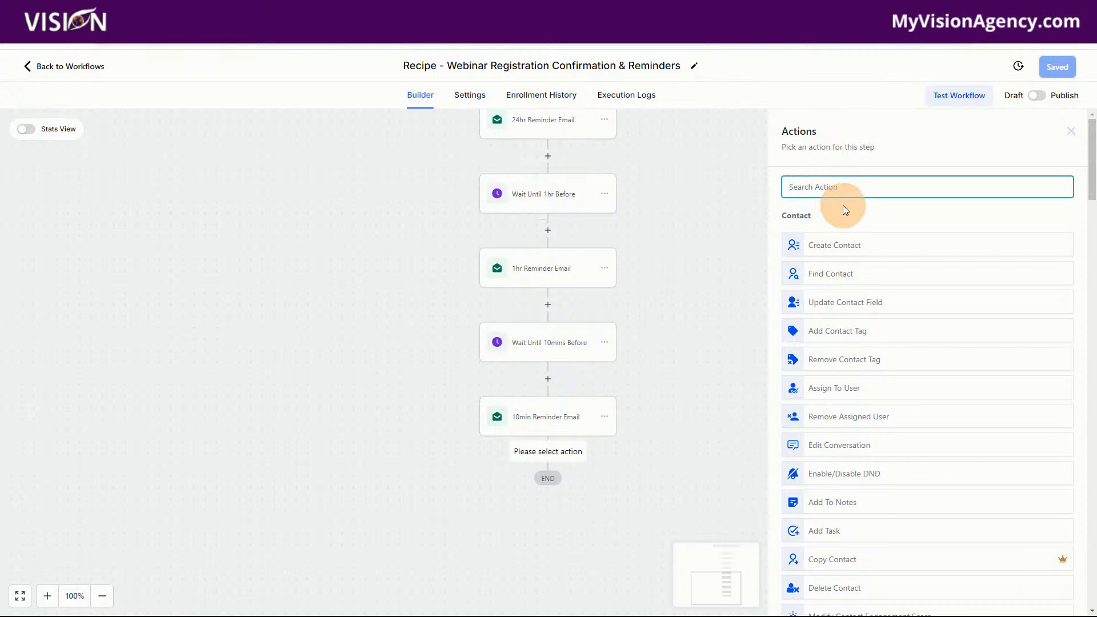
type("wait")
left_click(866, 240)
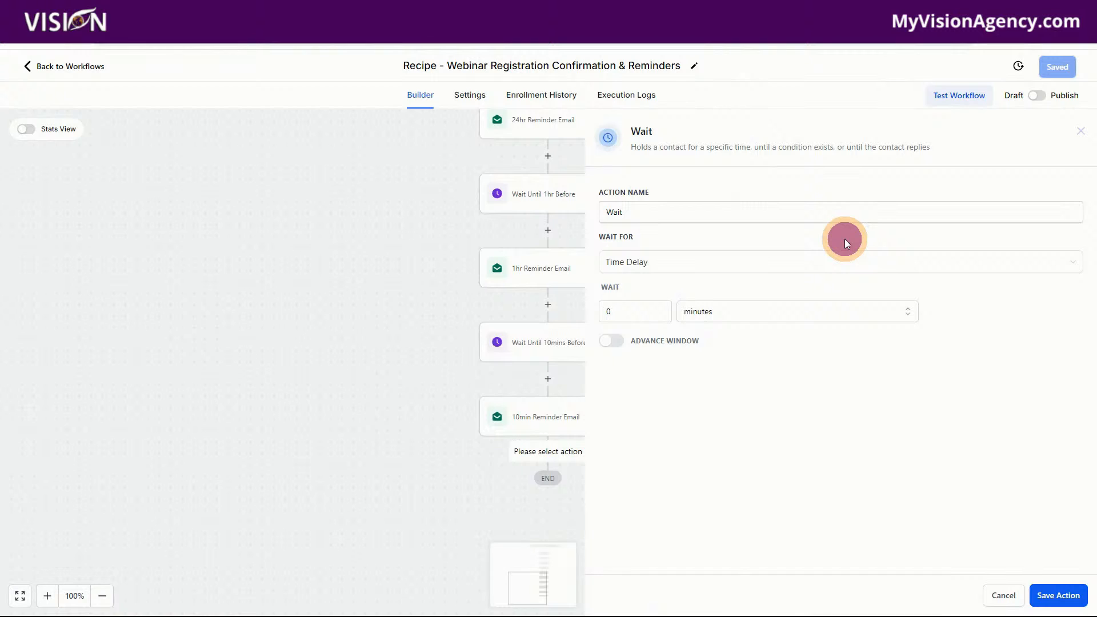
Make the new Wait action wait for Event / Appointment time, with its timing set to After
left_click(650, 266)
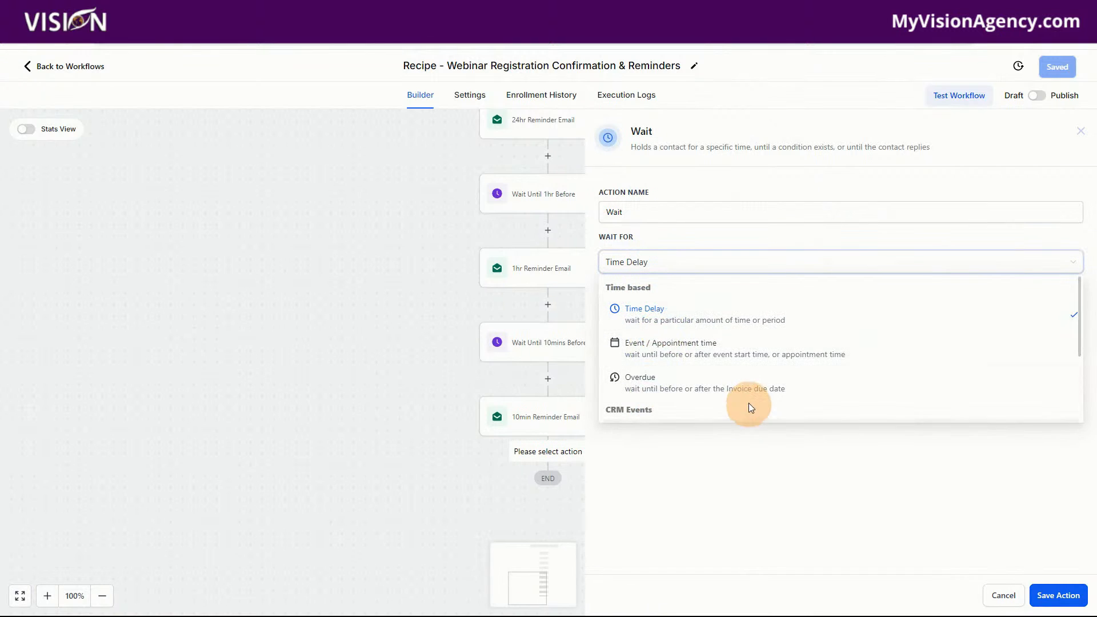
scroll(747, 402, "down", 3)
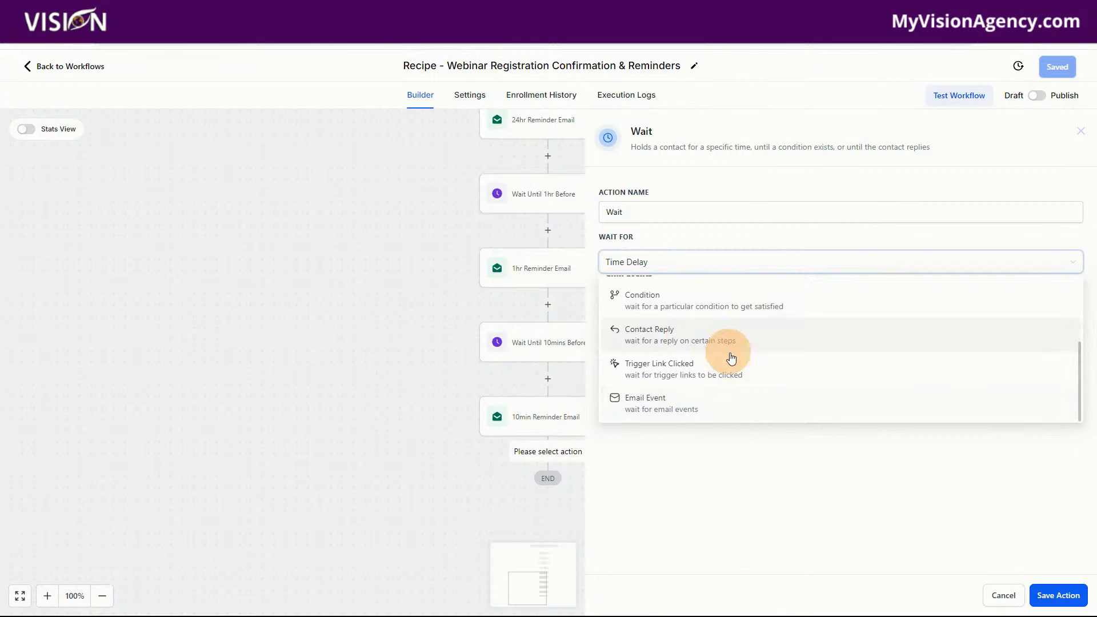
scroll(725, 354, "up", 3)
left_click(671, 313)
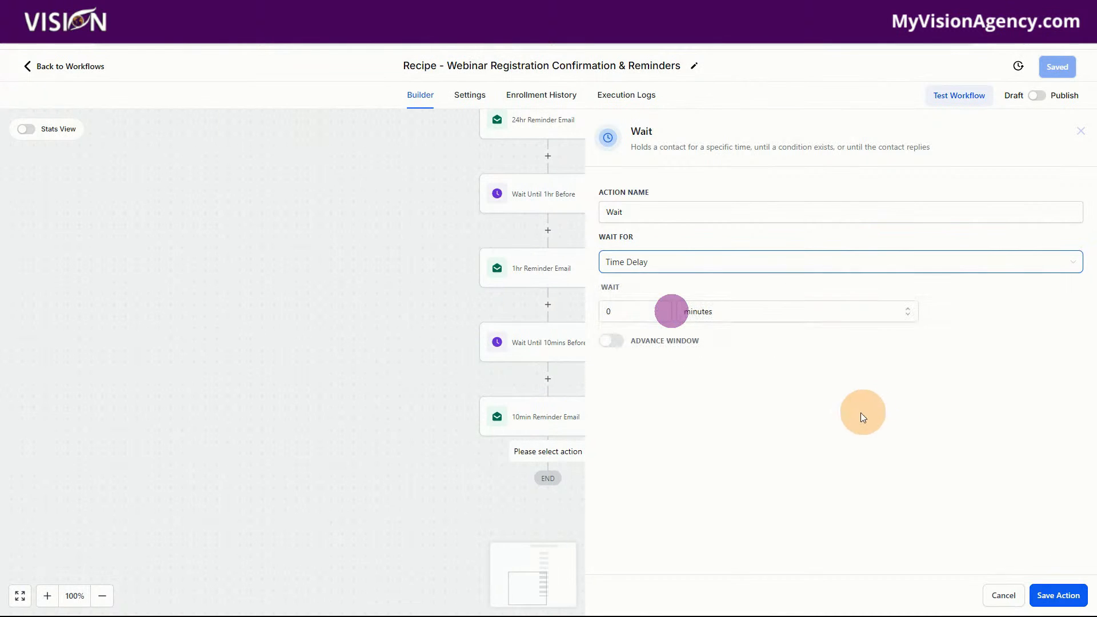
left_click(666, 261)
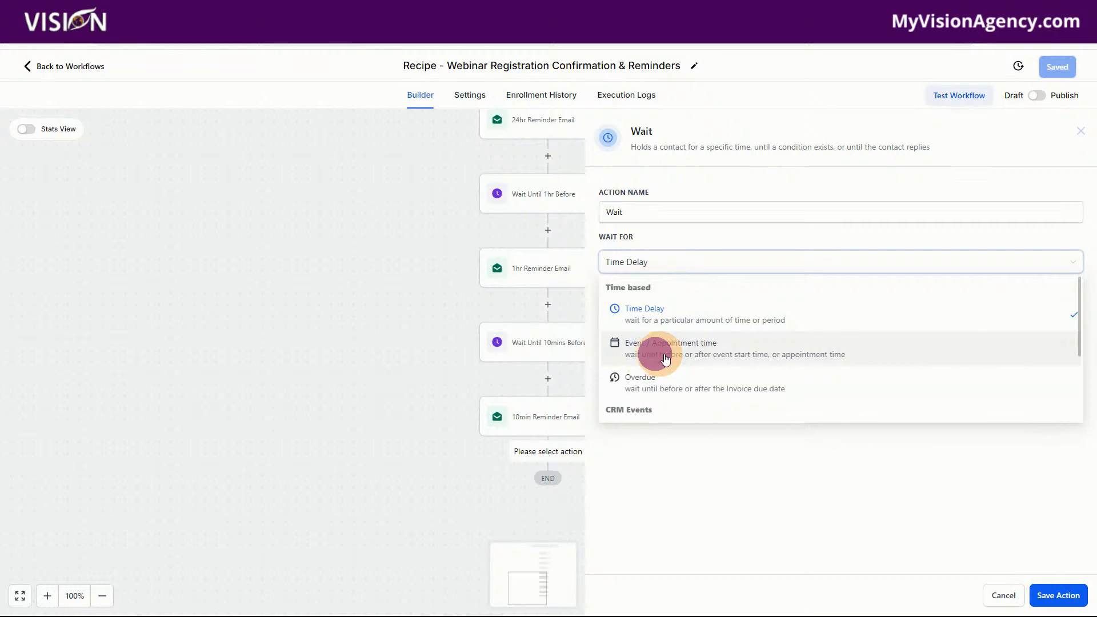
left_click(655, 354)
left_click(915, 326)
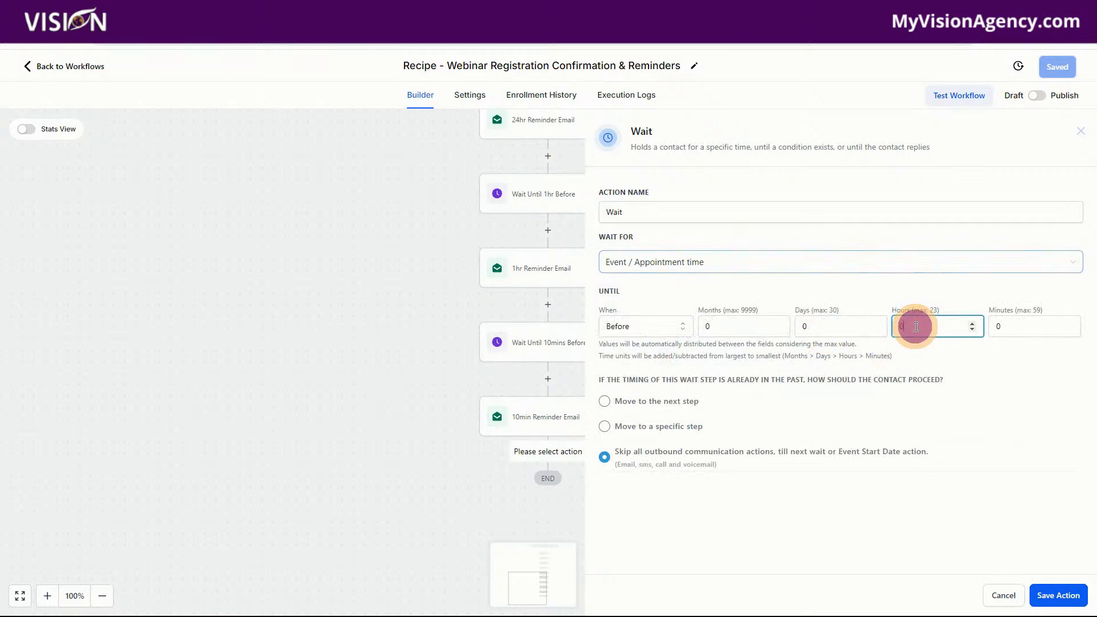
left_click(610, 327)
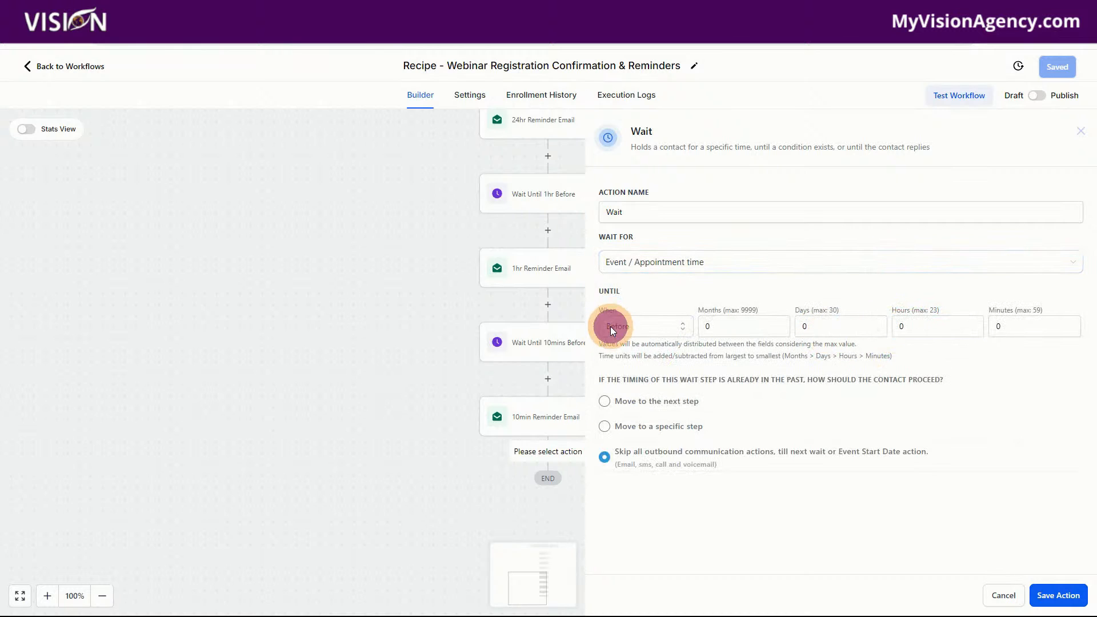
left_click(617, 352)
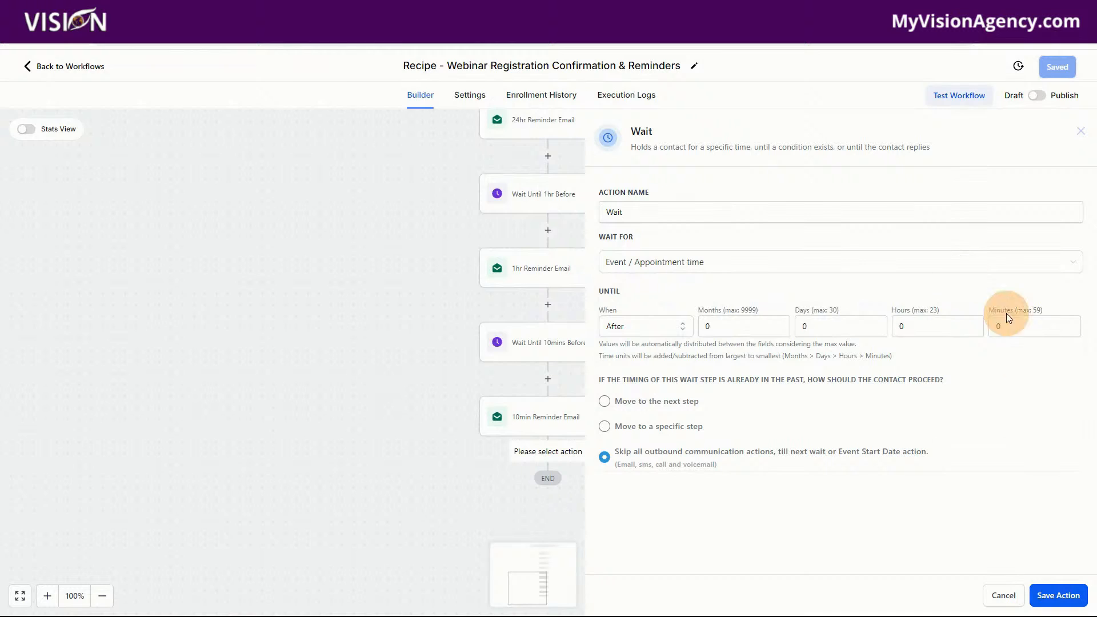
Set the Wait action's delay to 1 hour and 10 minutes after the event and save the action
left_click(905, 325)
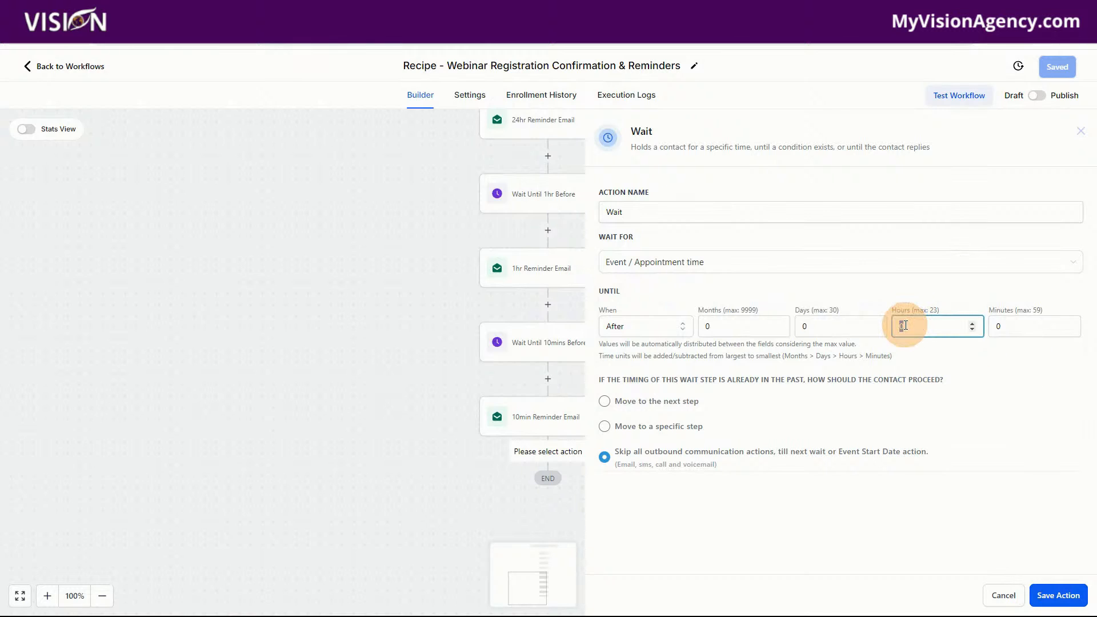
left_click(1011, 332)
left_click(899, 326)
type("1")
left_click(1002, 326)
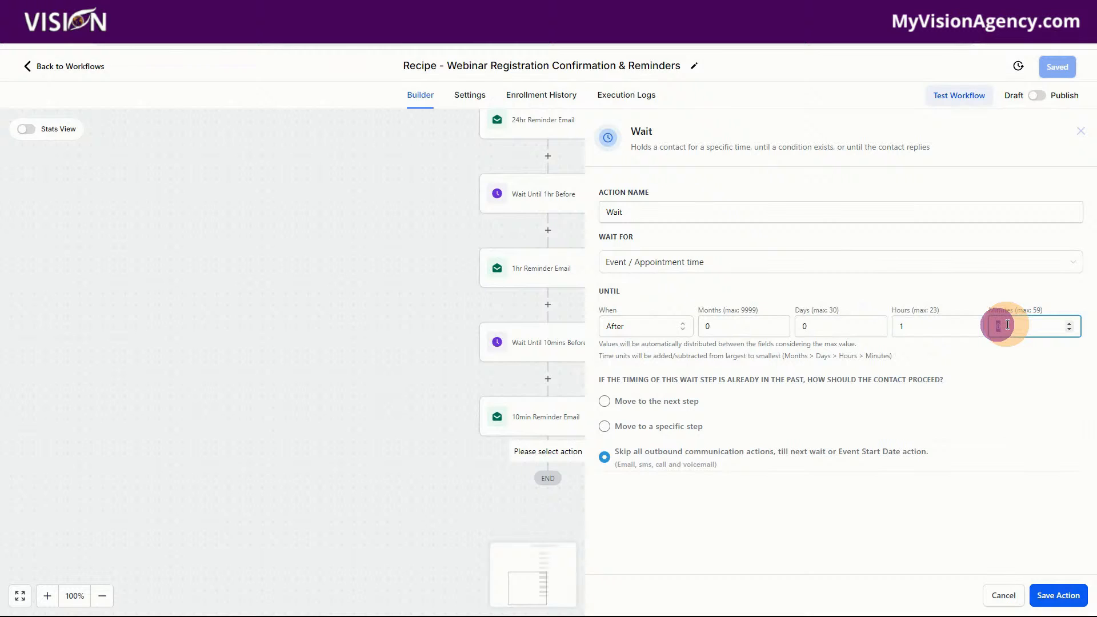
type("10")
left_click(1002, 386)
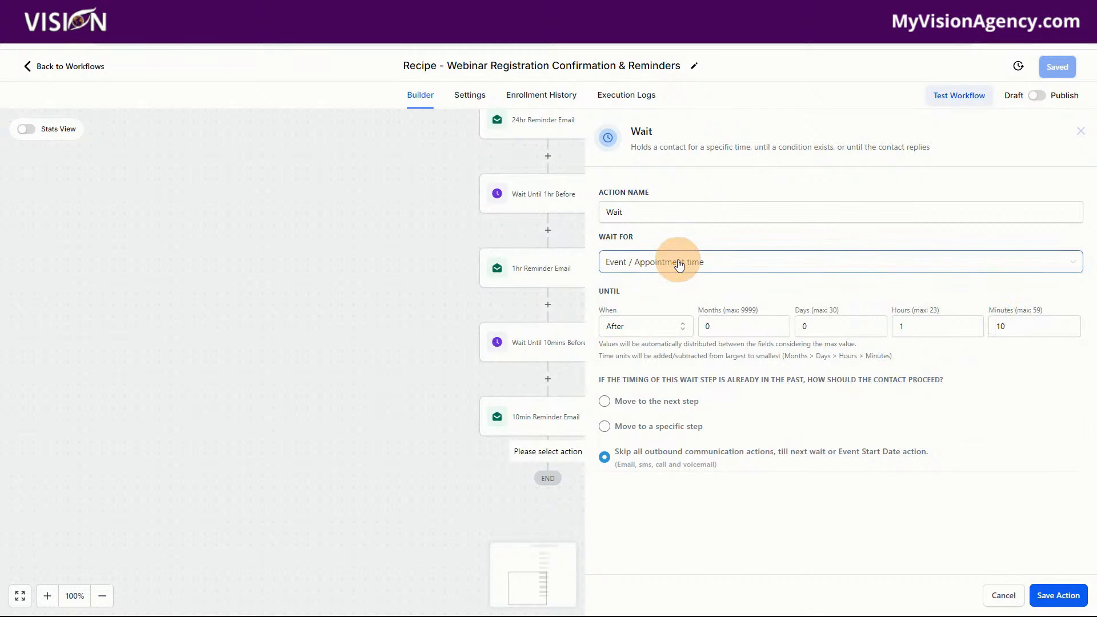
left_click(1058, 595)
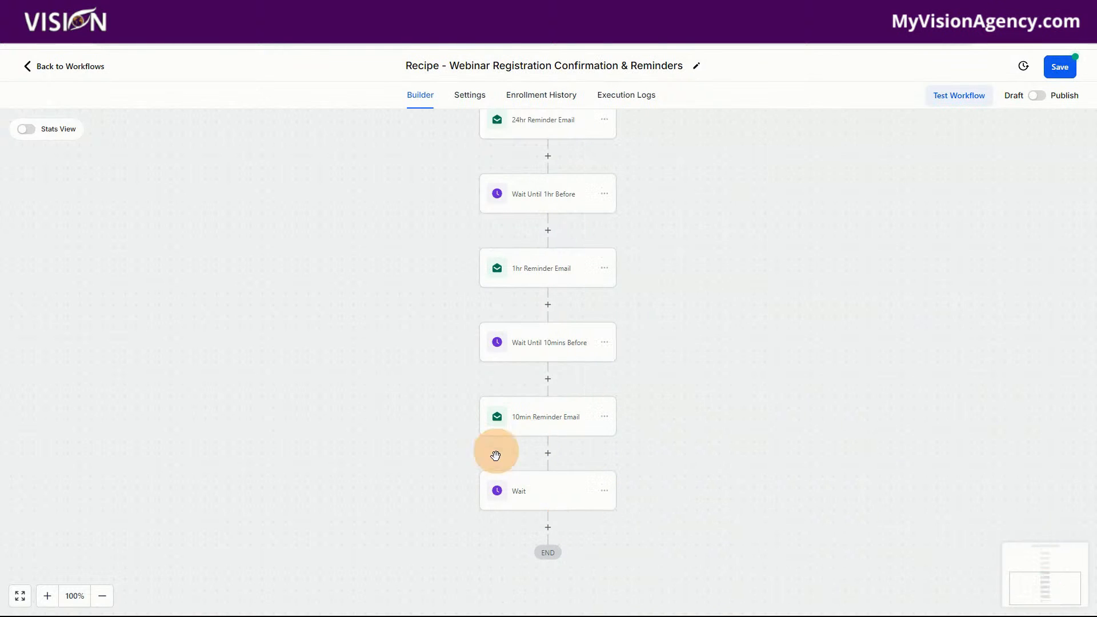
Add a second Wait action at the end of the workflow and make it wait for Trigger Link Clicked
scroll(709, 499, "down", 2)
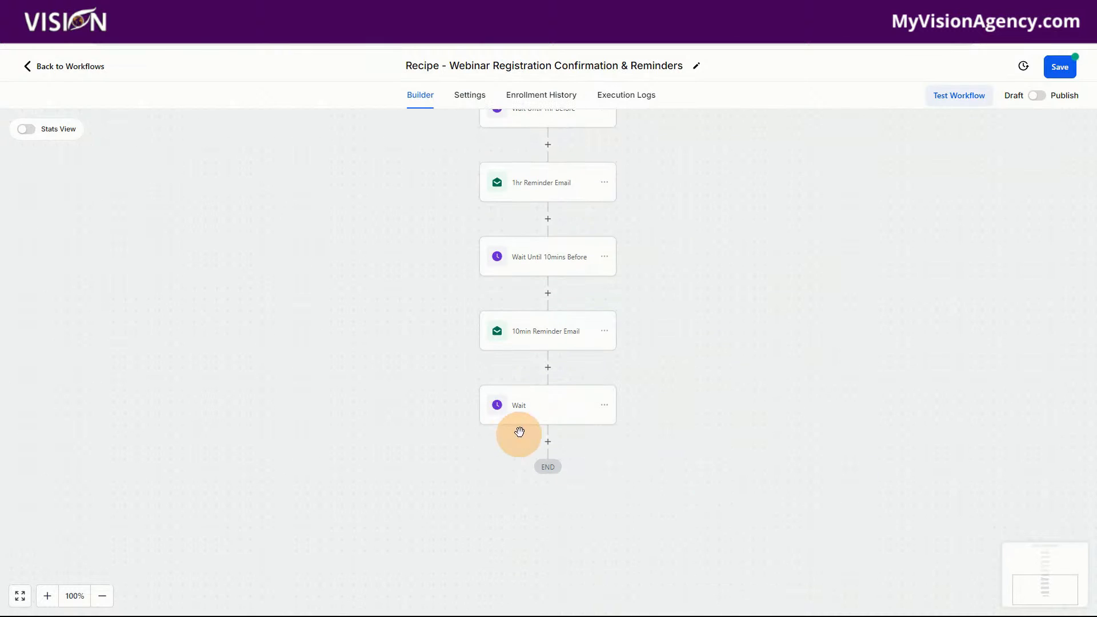
left_click(548, 441)
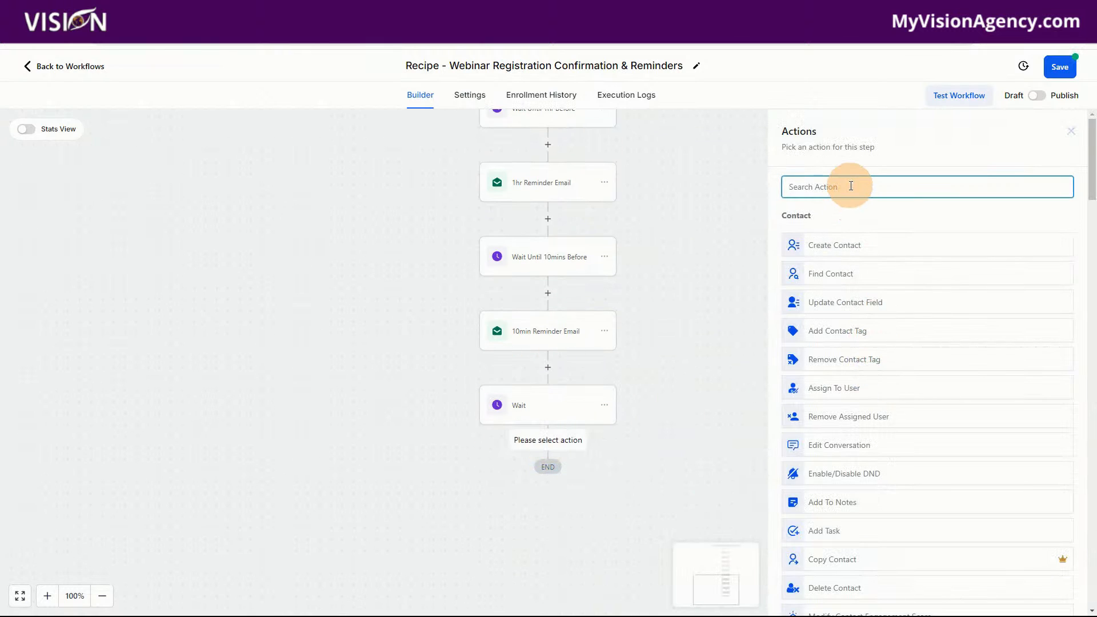
type("wait")
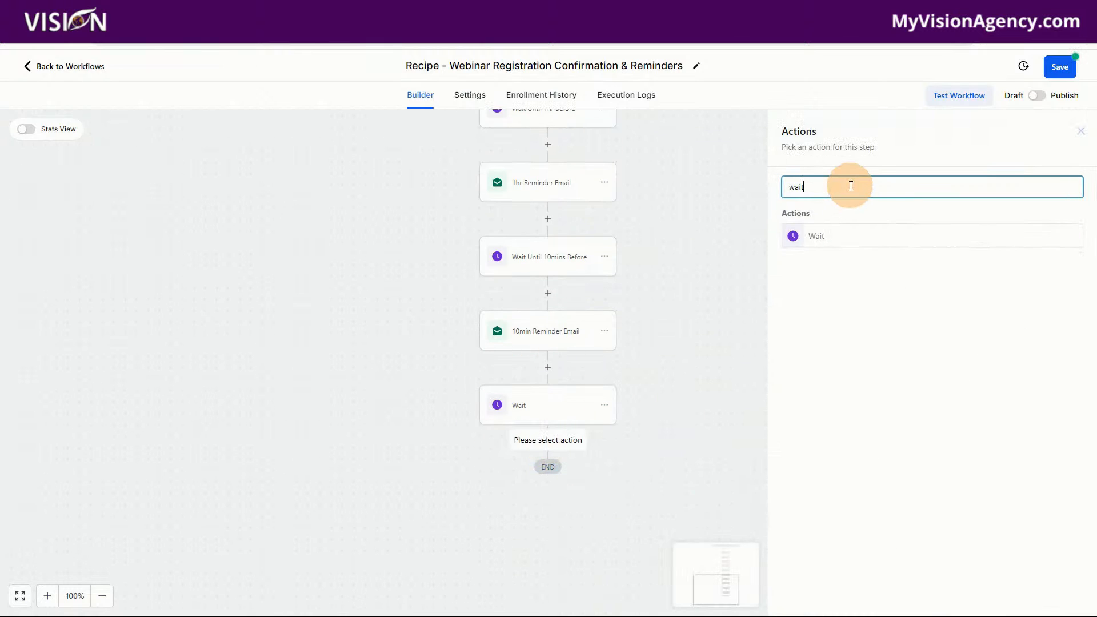
left_click(828, 235)
left_click(633, 262)
scroll(693, 366, "down", 1)
scroll(693, 387, "down", 2)
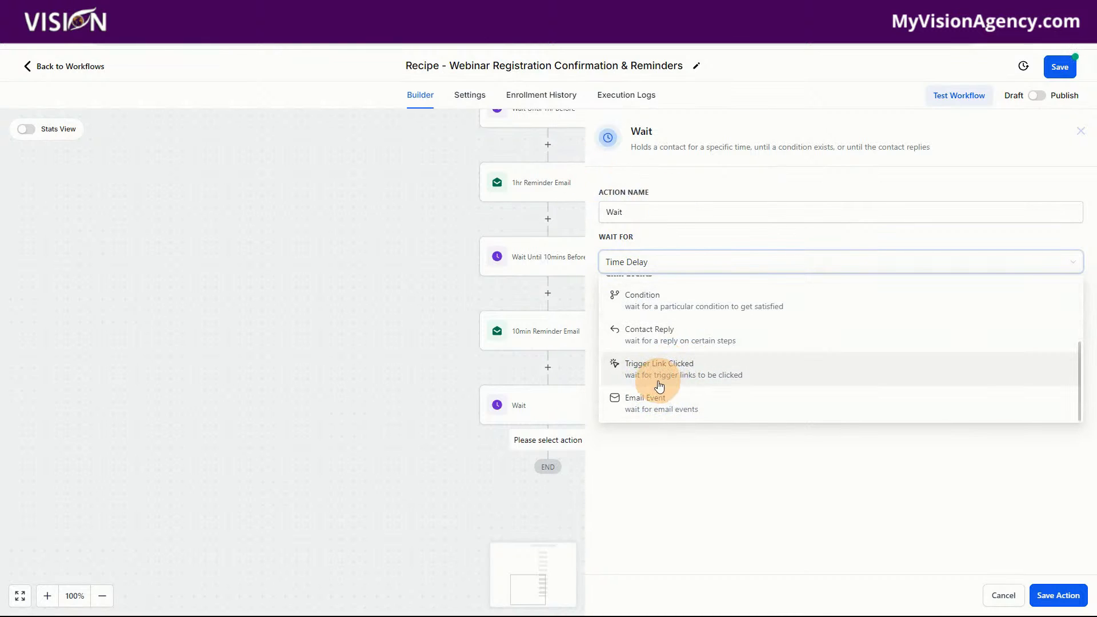
left_click(671, 373)
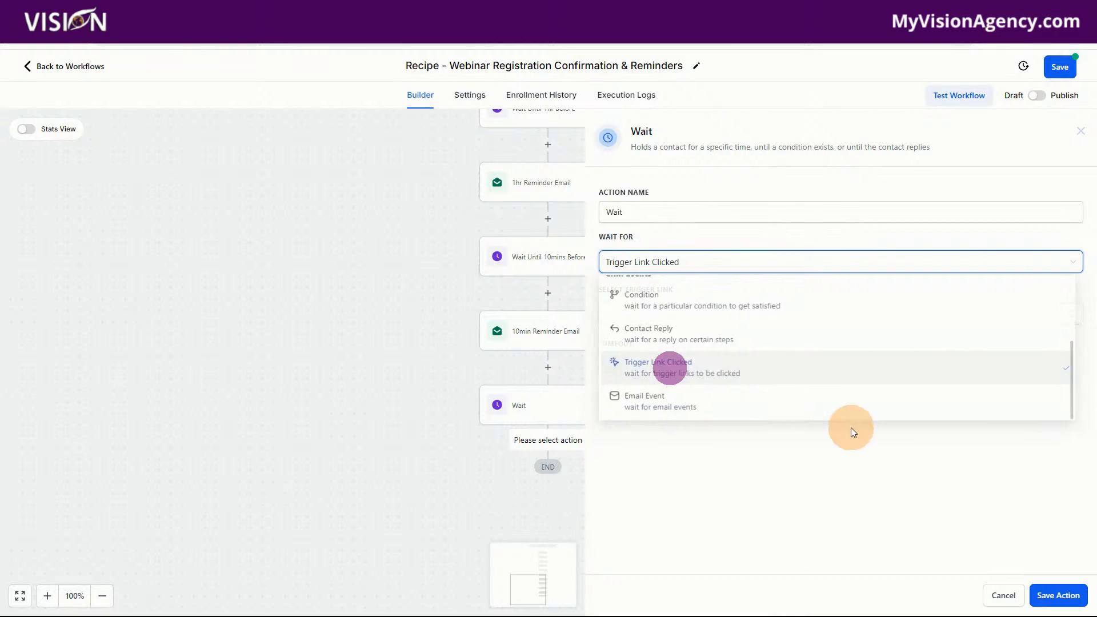
Select Zoom Link Webinar as the trigger link for the second Wait action
left_click(648, 318)
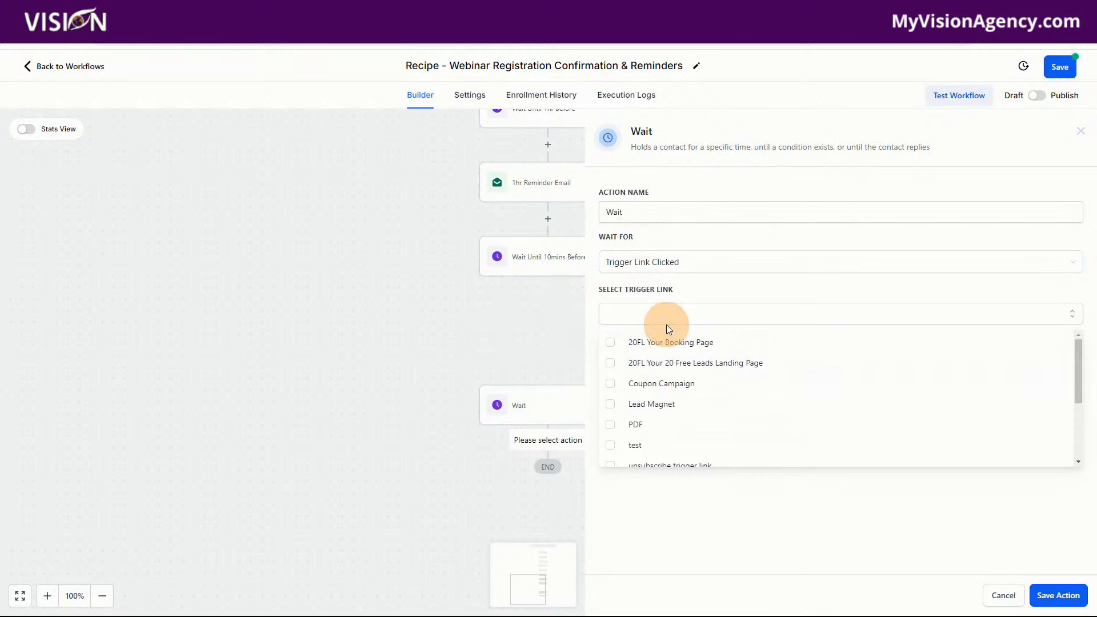
scroll(752, 400, "down", 3)
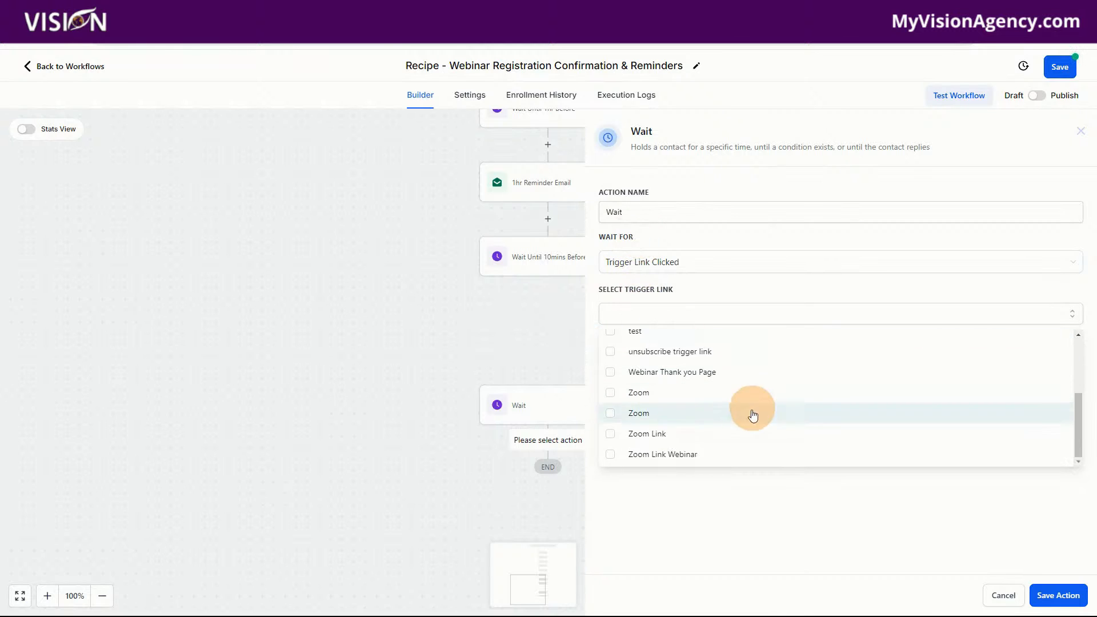
left_click(667, 457)
left_click(778, 495)
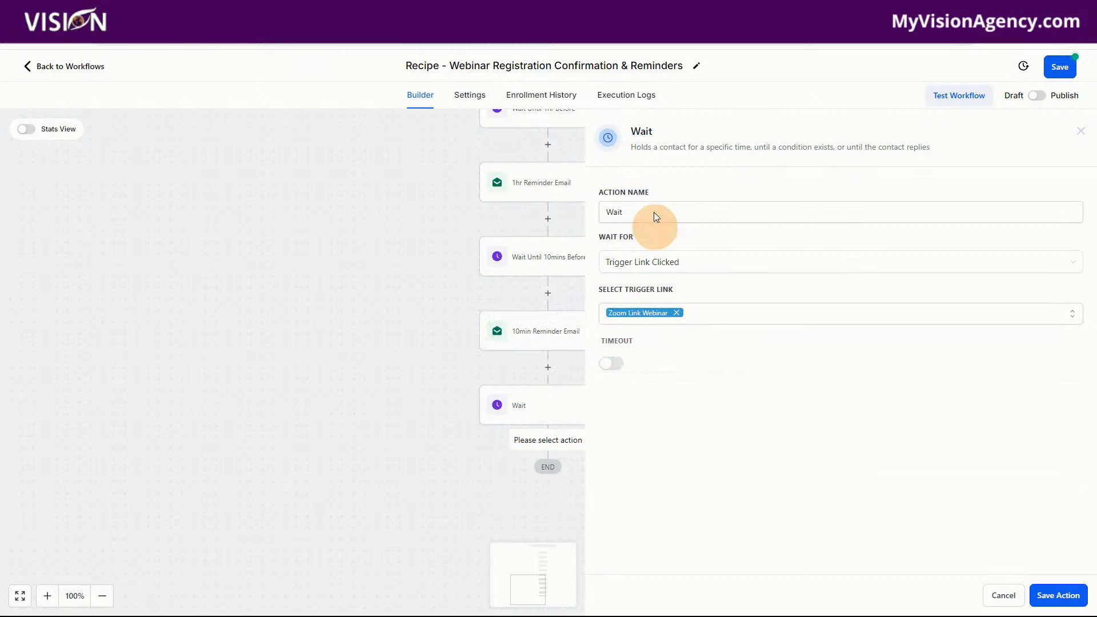
left_click(609, 364)
left_click(610, 363)
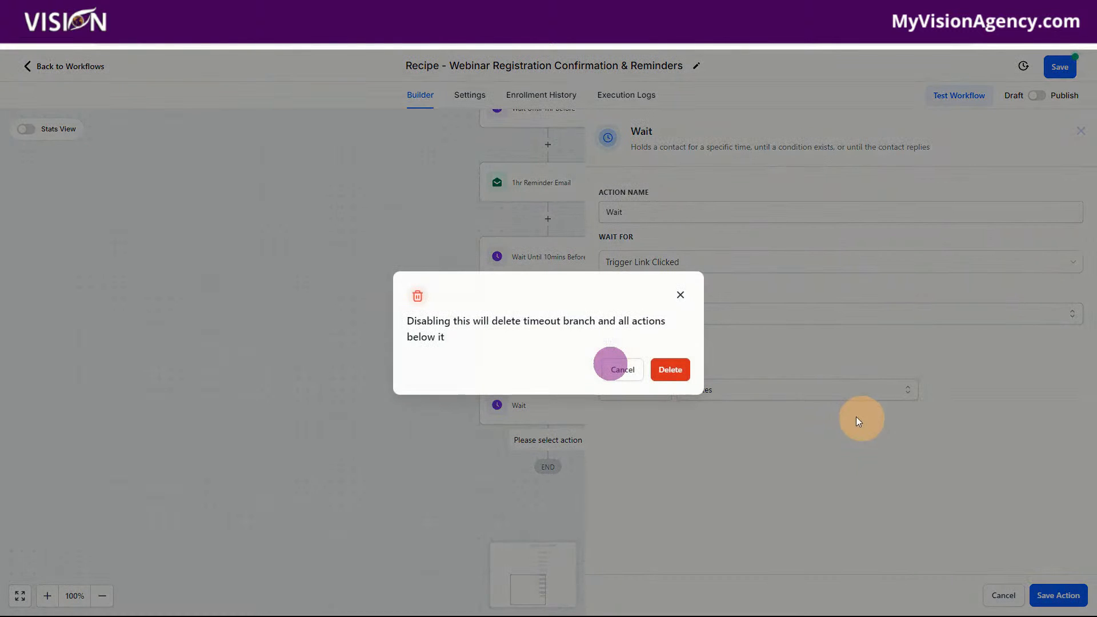
left_click(668, 368)
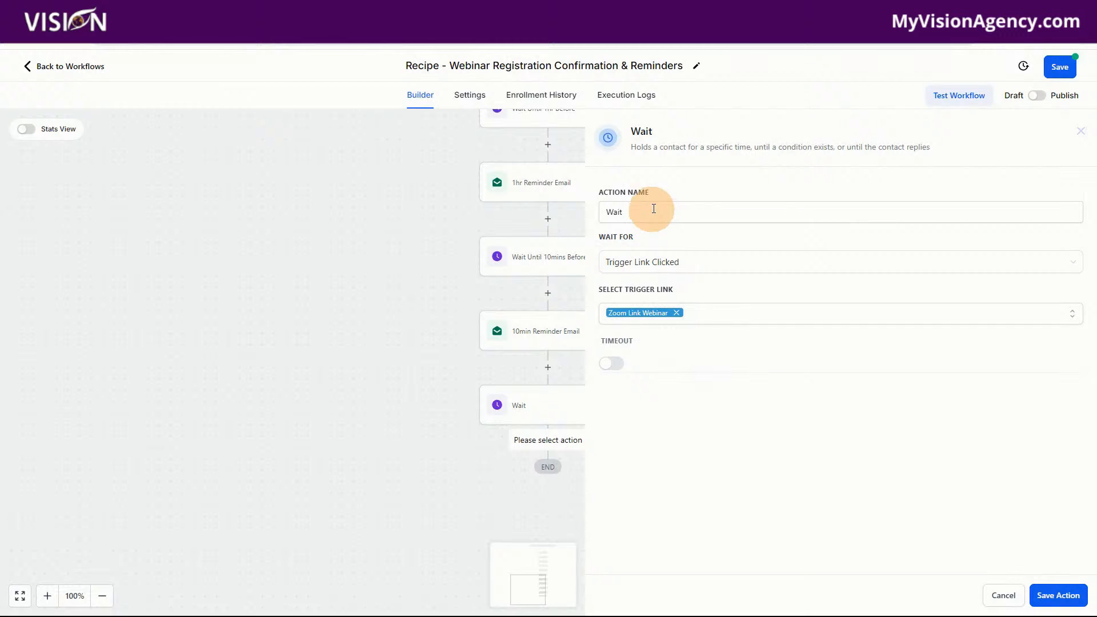
Save the second Wait action, reopen it to enable a timeout of 10 minutes, and save it again
left_click(1054, 594)
left_click(543, 472)
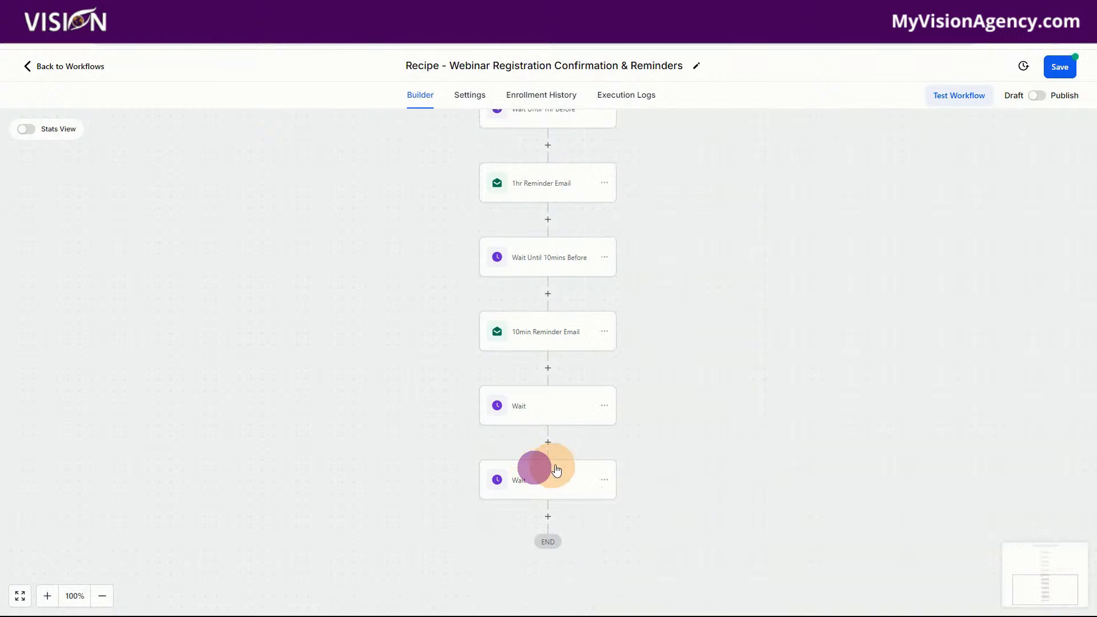
left_click(541, 479)
left_click(622, 364)
left_click(607, 389)
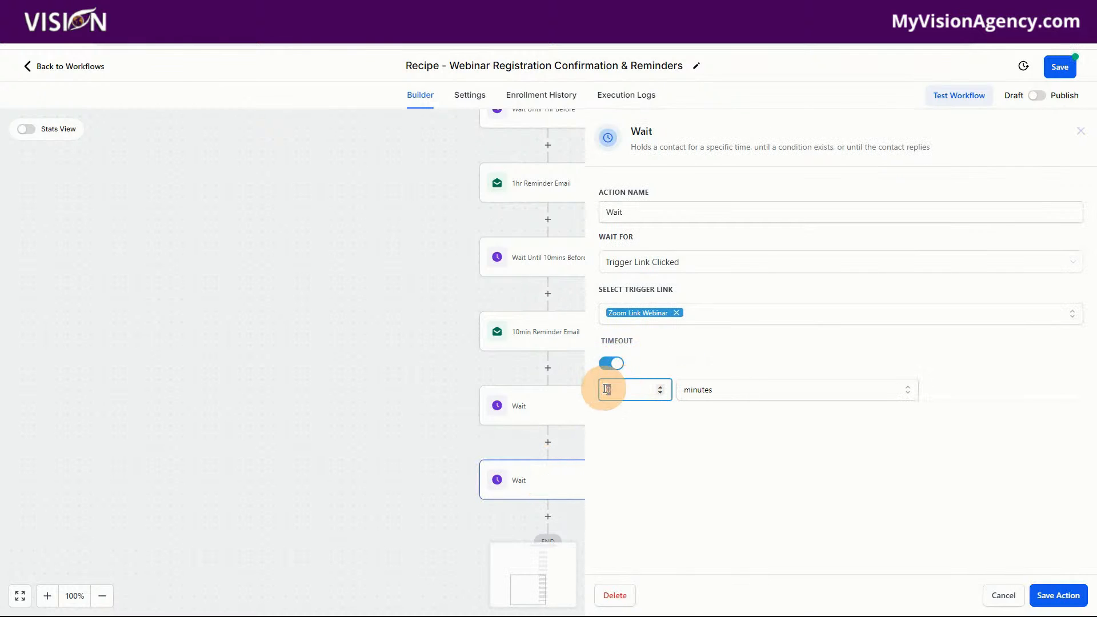
type("70")
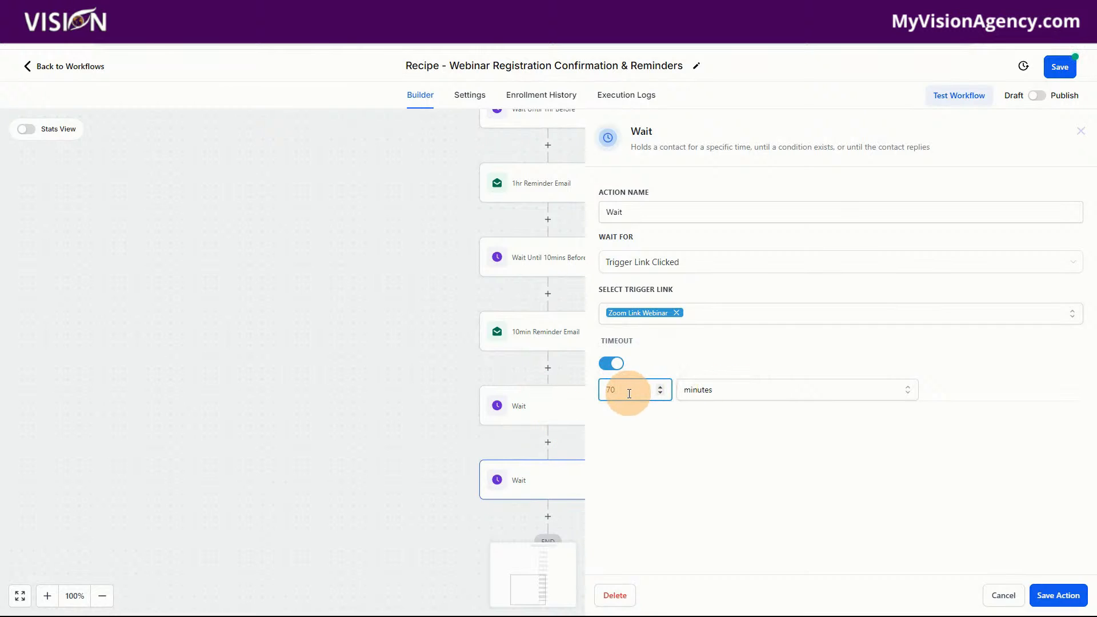
left_click_drag(625, 393, 607, 391)
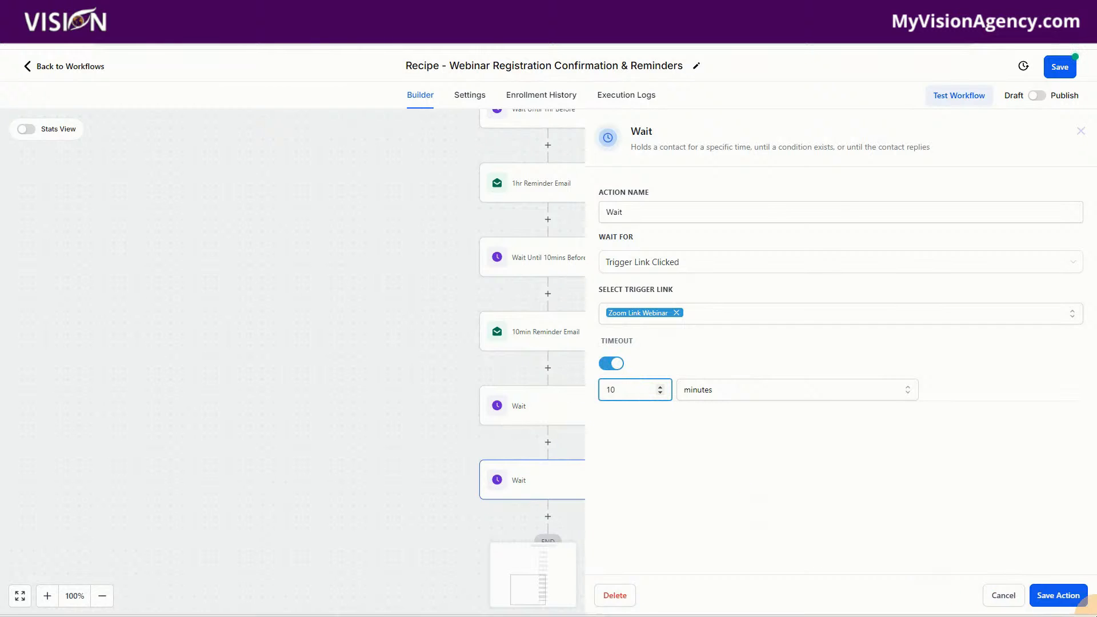
left_click(1057, 594)
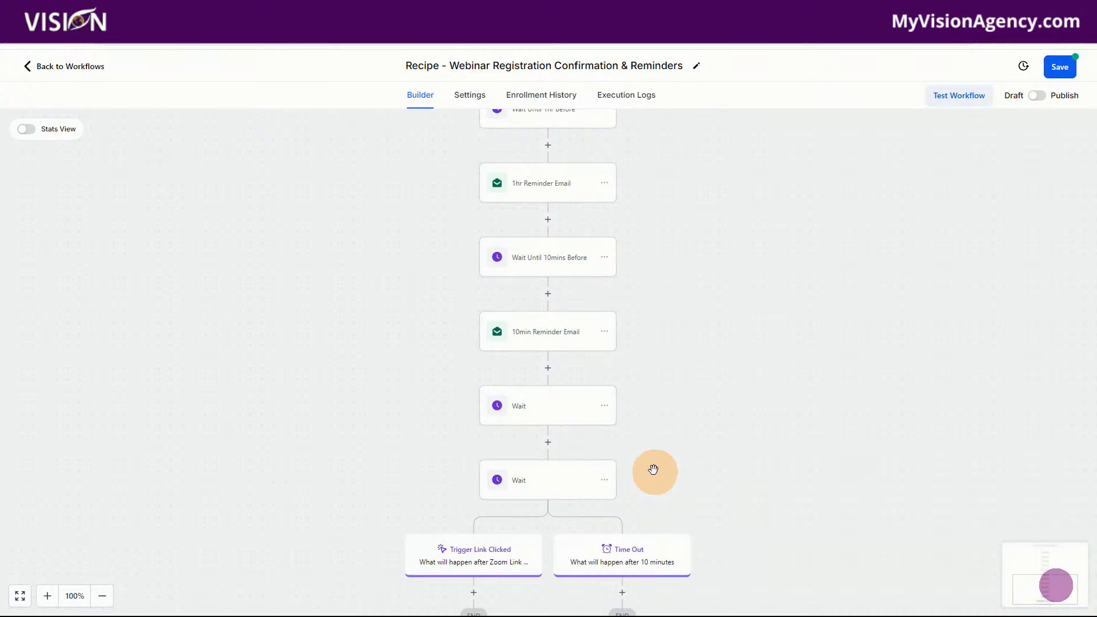
Rename the Wait action directly below the 10min Reminder Email as "Wait After the webinar" and save it
scroll(385, 323, "down", 2)
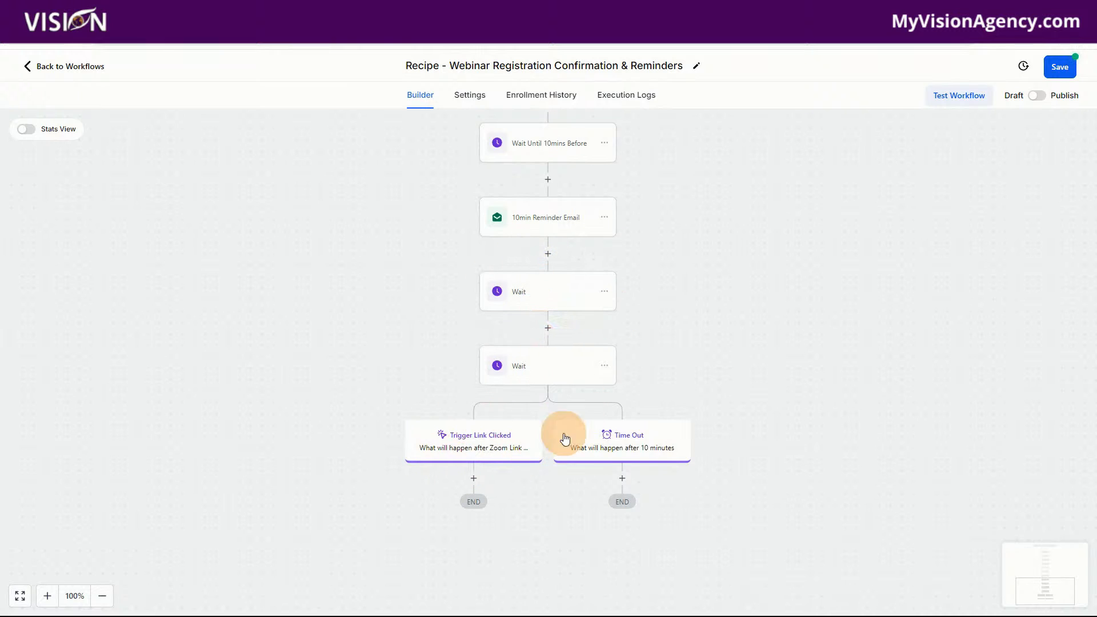
left_click(541, 296)
left_click(694, 215)
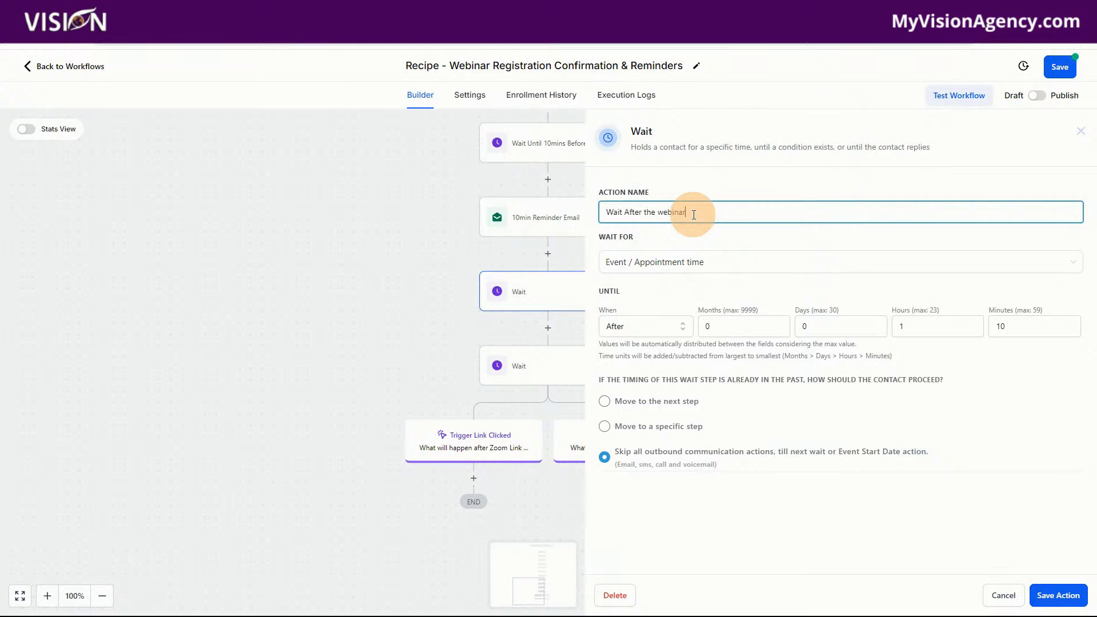
left_click(1058, 595)
Rename the trigger link Wait action as "Wait to see who clicked" and save it
left_click(534, 366)
left_click(672, 215)
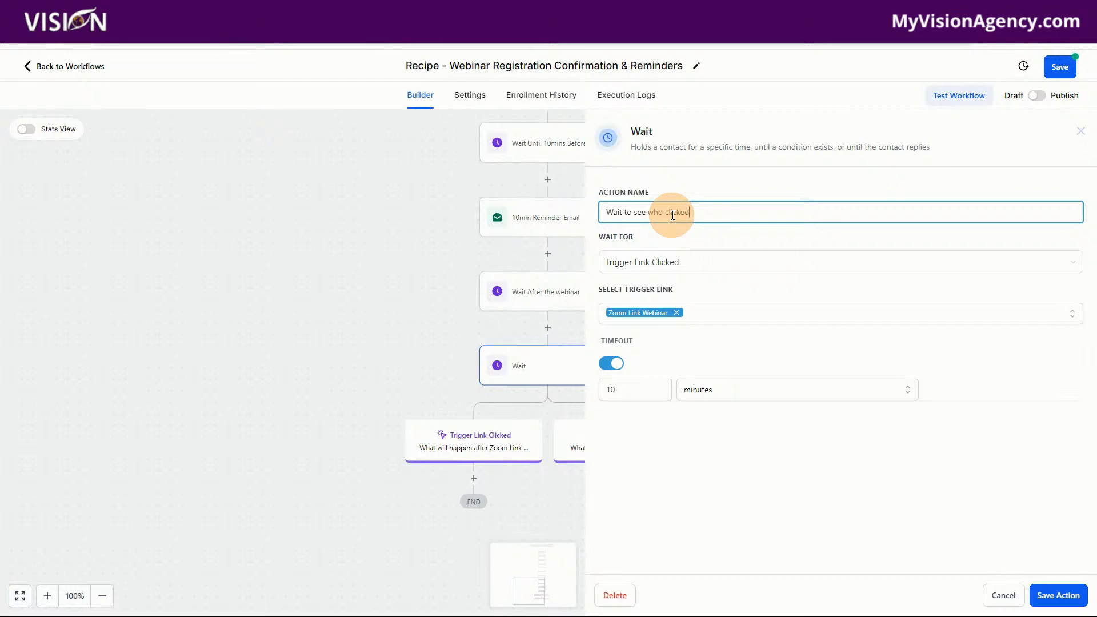
type("to see who clicked")
left_click(1057, 596)
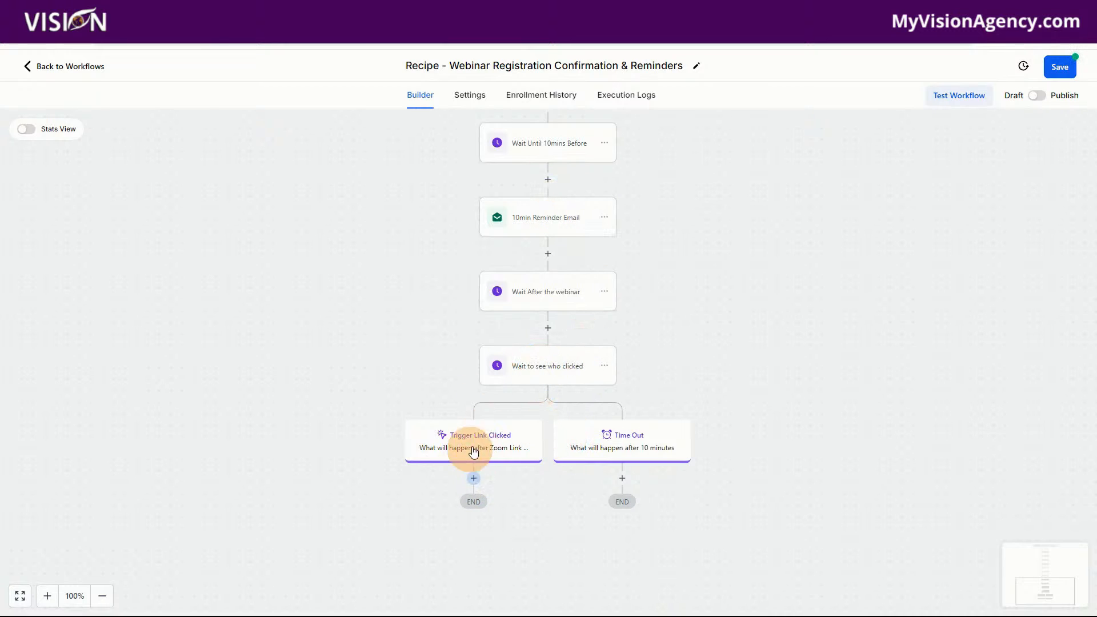
Review the settings of the Wait After the webinar and Wait to see who clicked actions without changing them
left_click(548, 290)
left_click(551, 290)
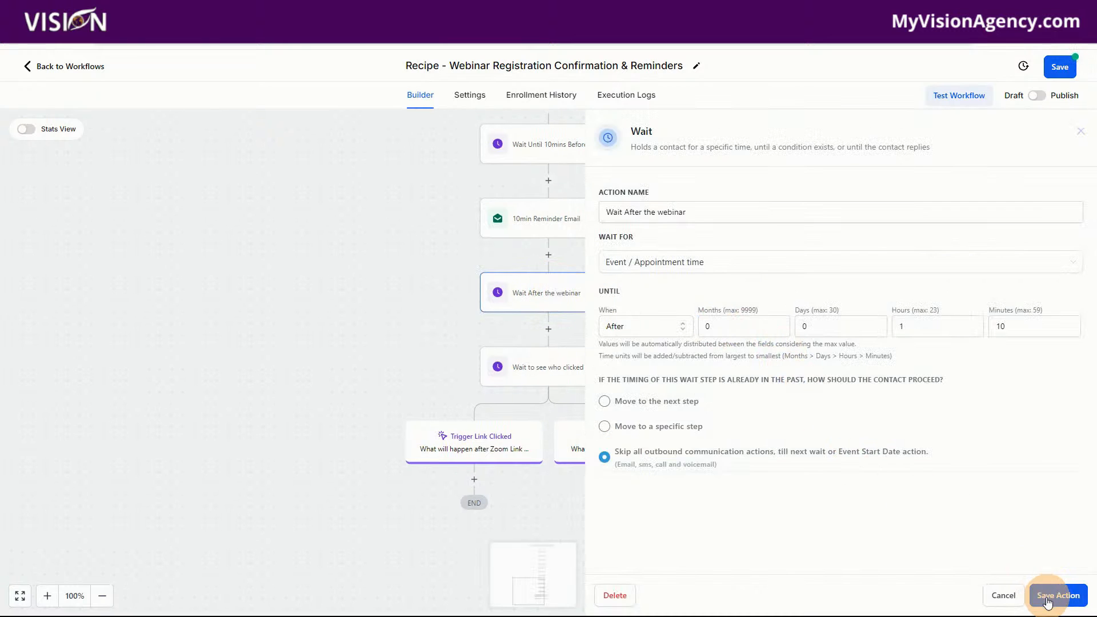
left_click(1047, 597)
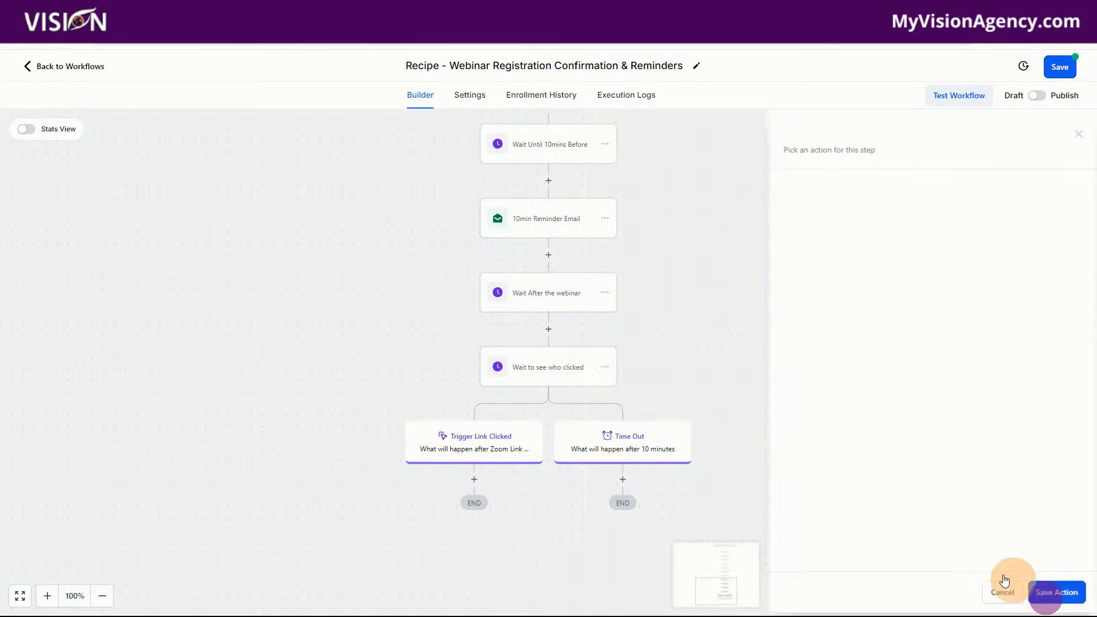
left_click(546, 368)
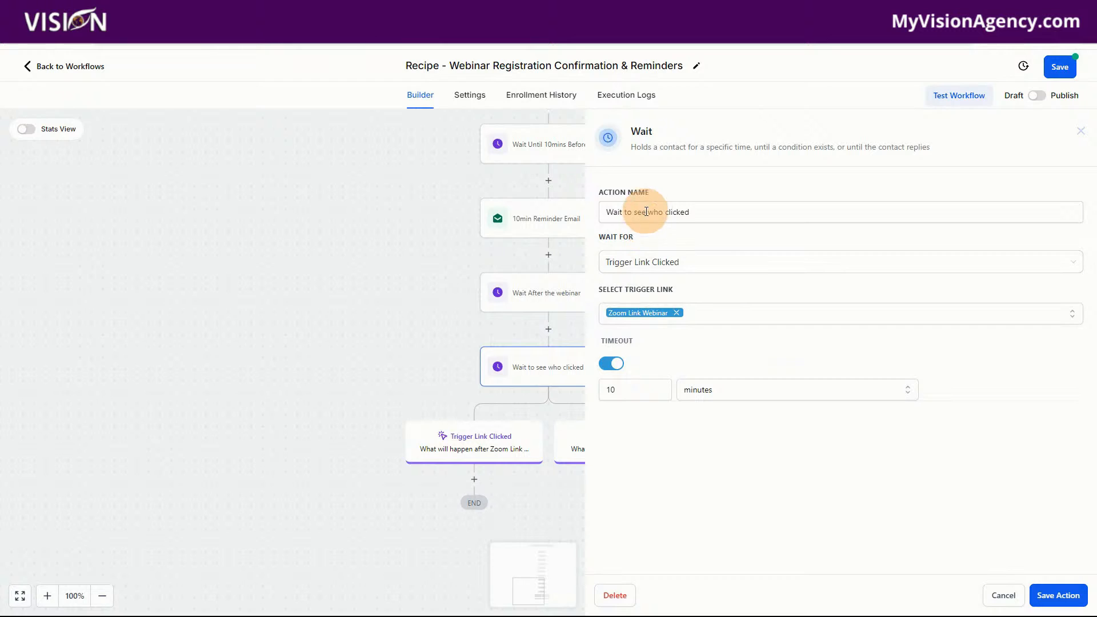
left_click(1007, 597)
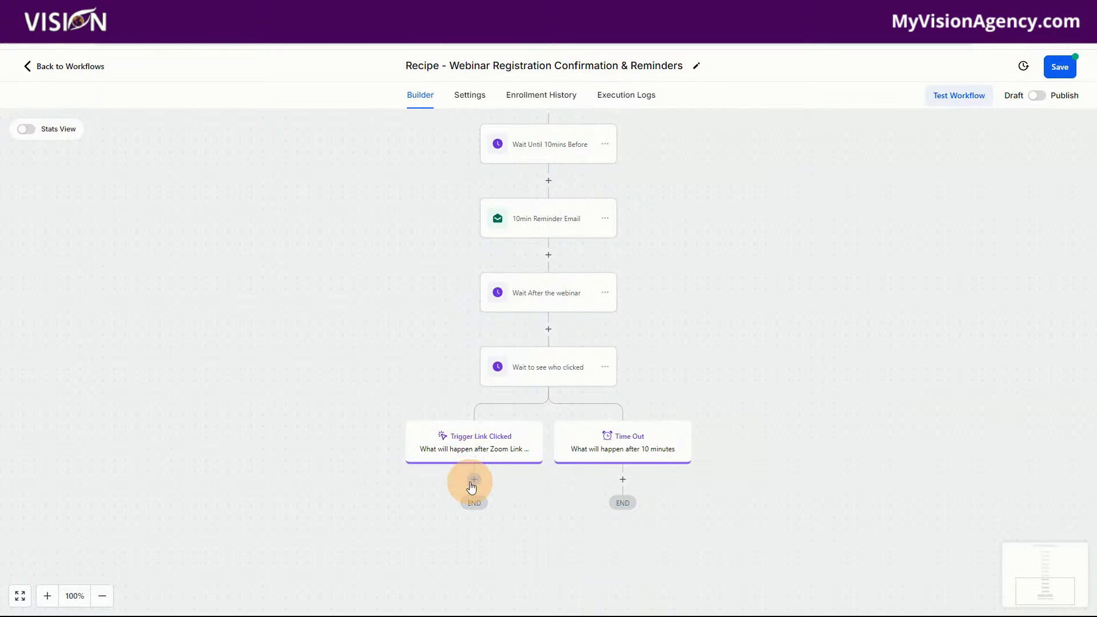
Insert an Add Contact Tag action under the Trigger Link Clicked branch
left_click(474, 479)
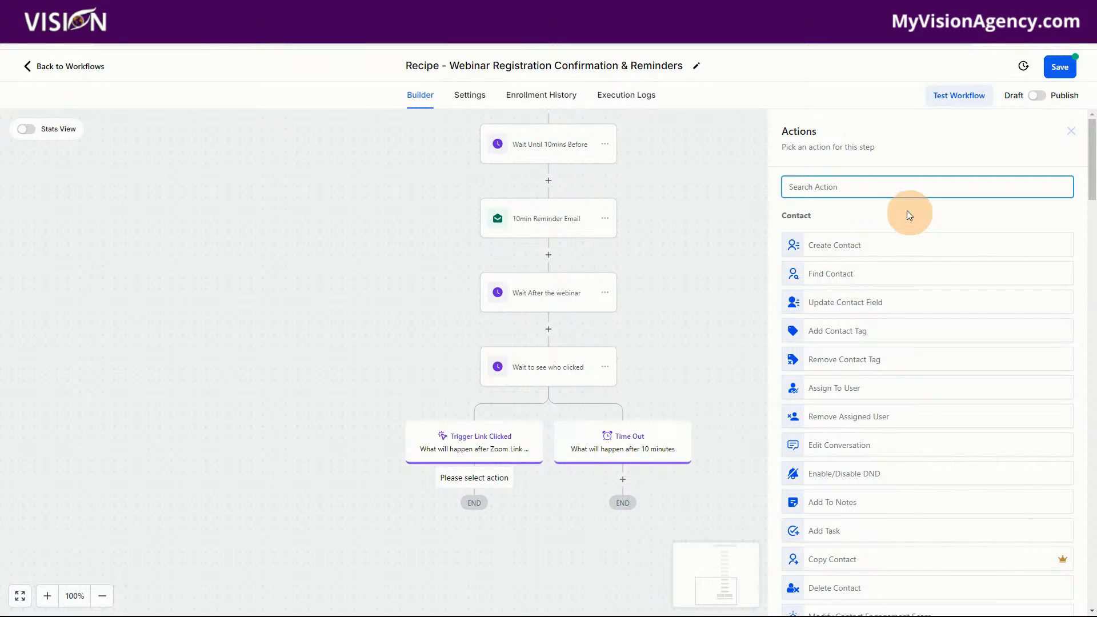
type("email")
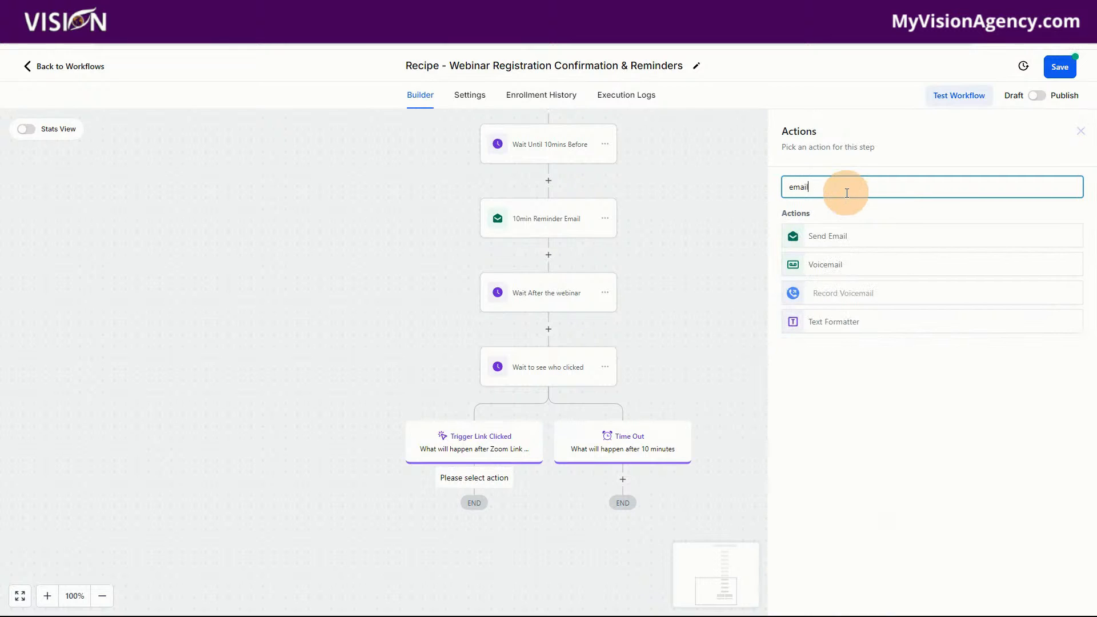
key("BackSpace")
key("BackSpace")
key("BackSpace")
key("BackSpace")
key("BackSpace")
type("tag")
left_click(834, 243)
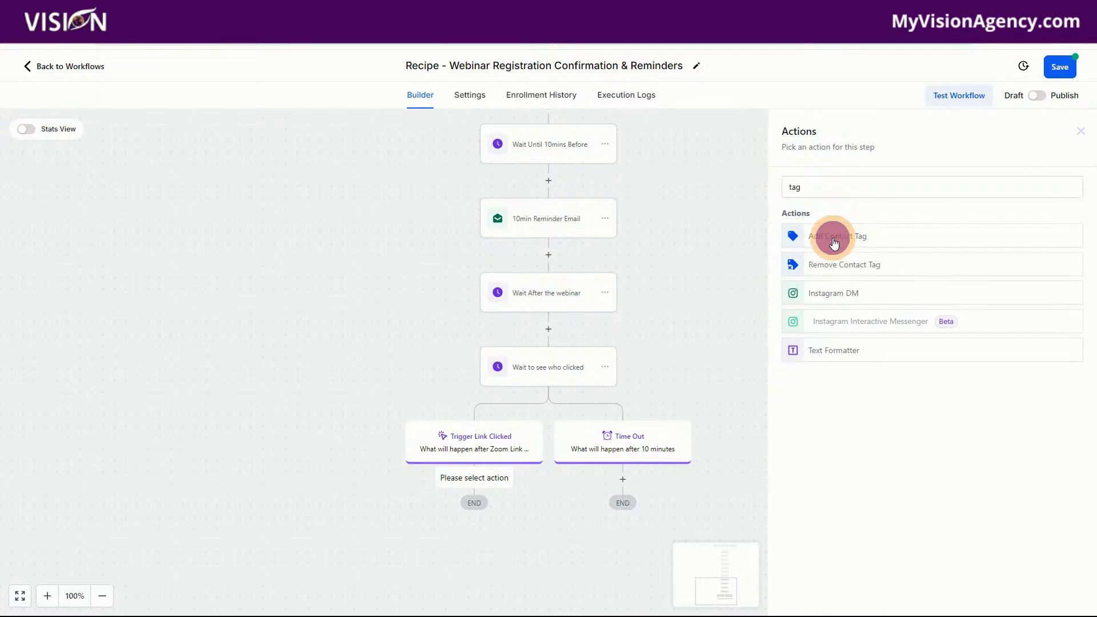
Create the new tag "Showed webinar" for the Add Tag action and save the action
left_click(806, 259)
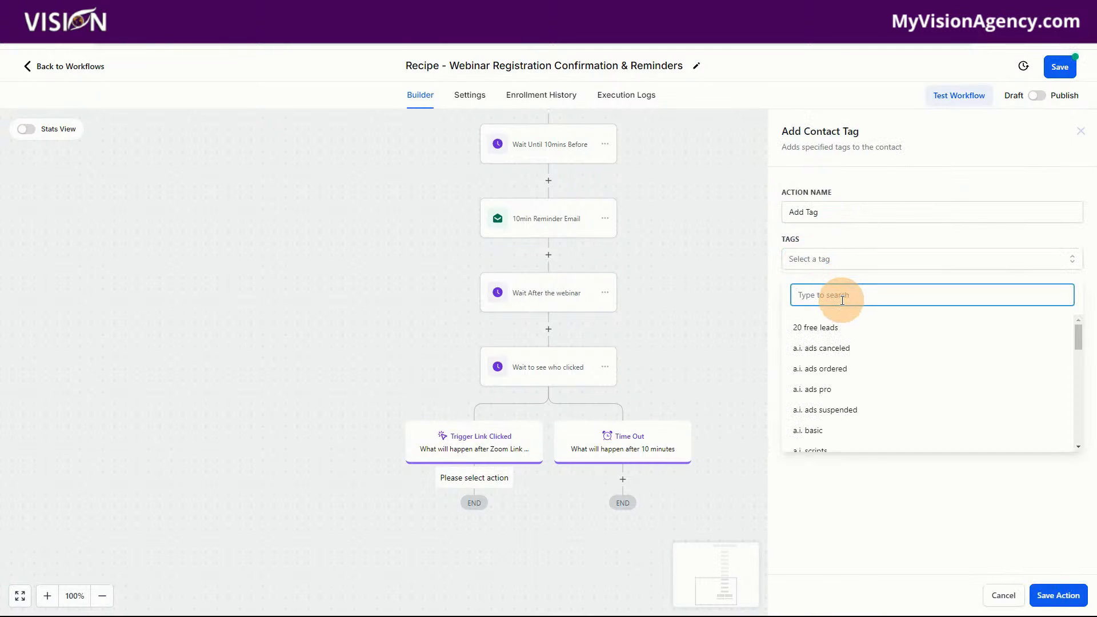
type("Sh")
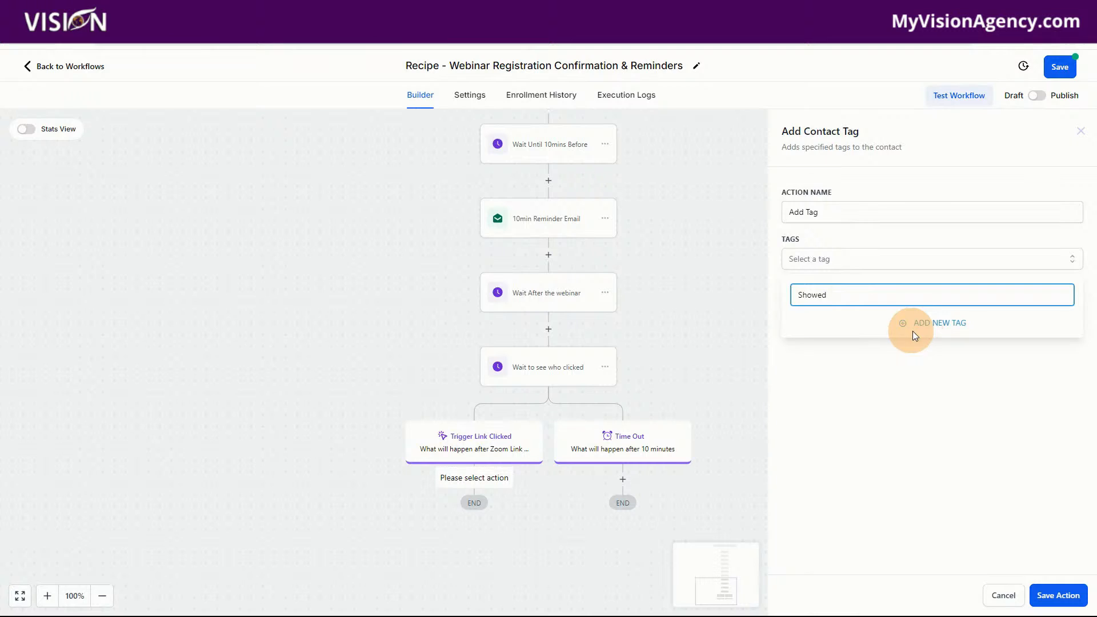
type("owed web")
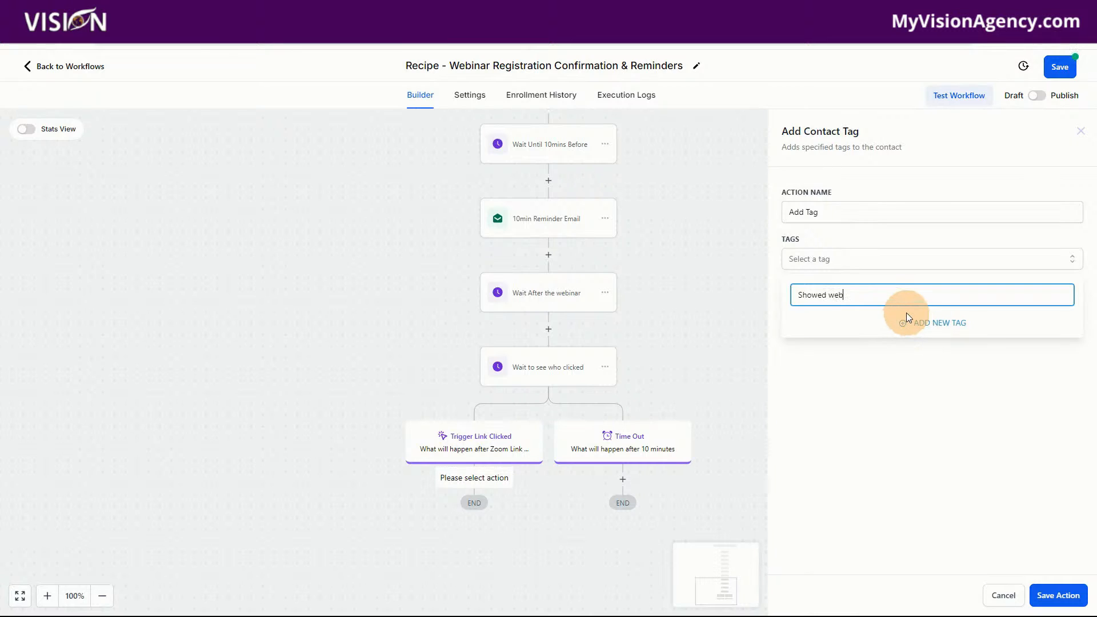
type("ainar")
left_click(928, 316)
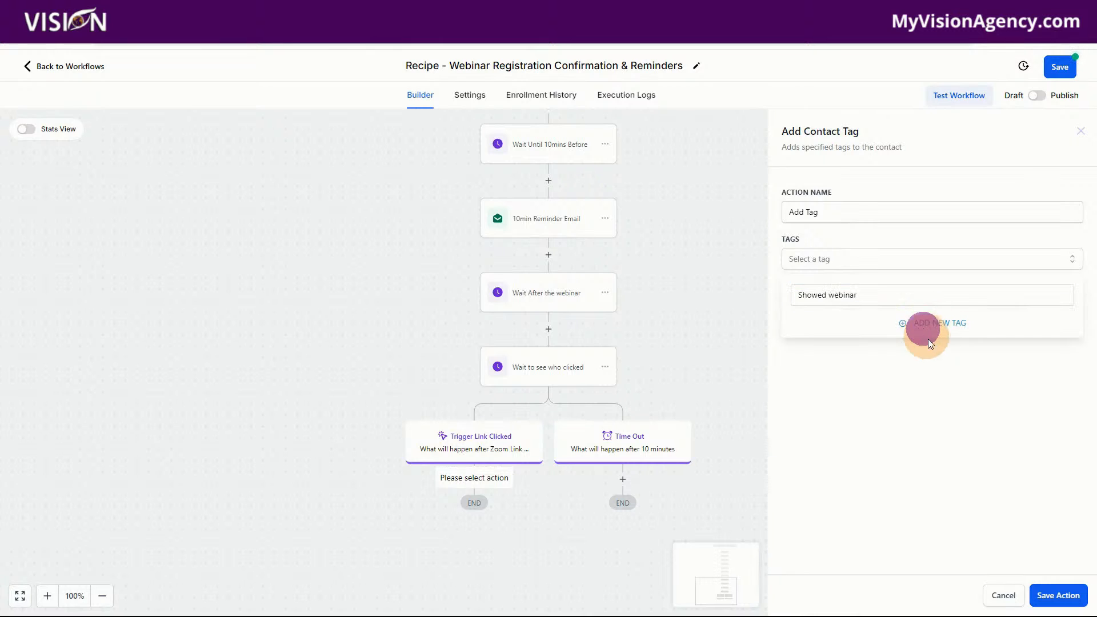
left_click(1057, 594)
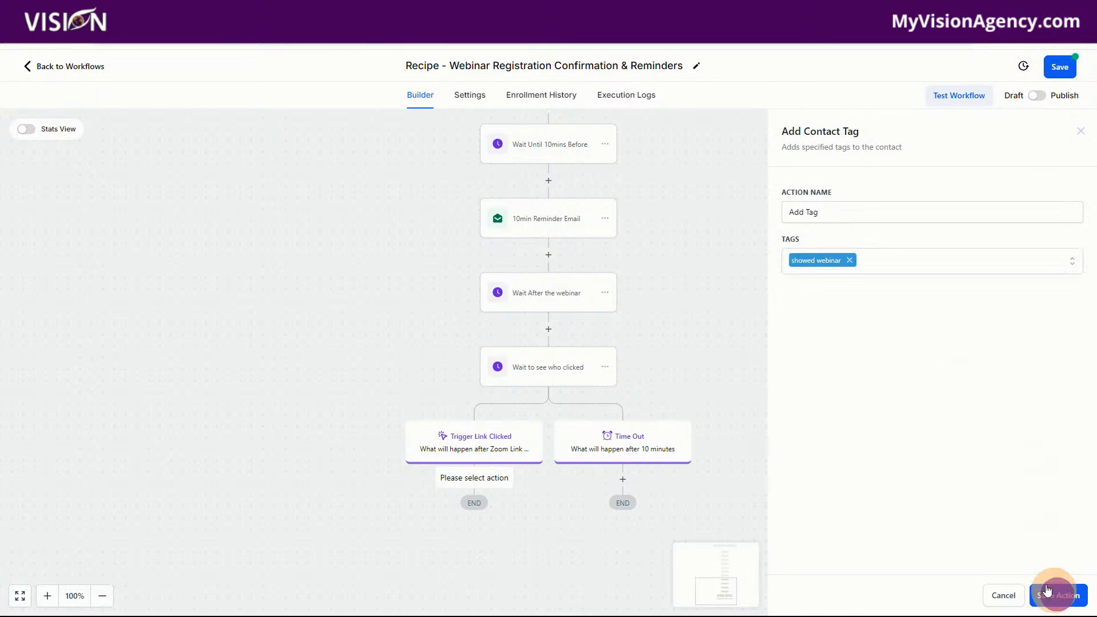
Insert a Send Email action under the Time Out branch
left_click(623, 480)
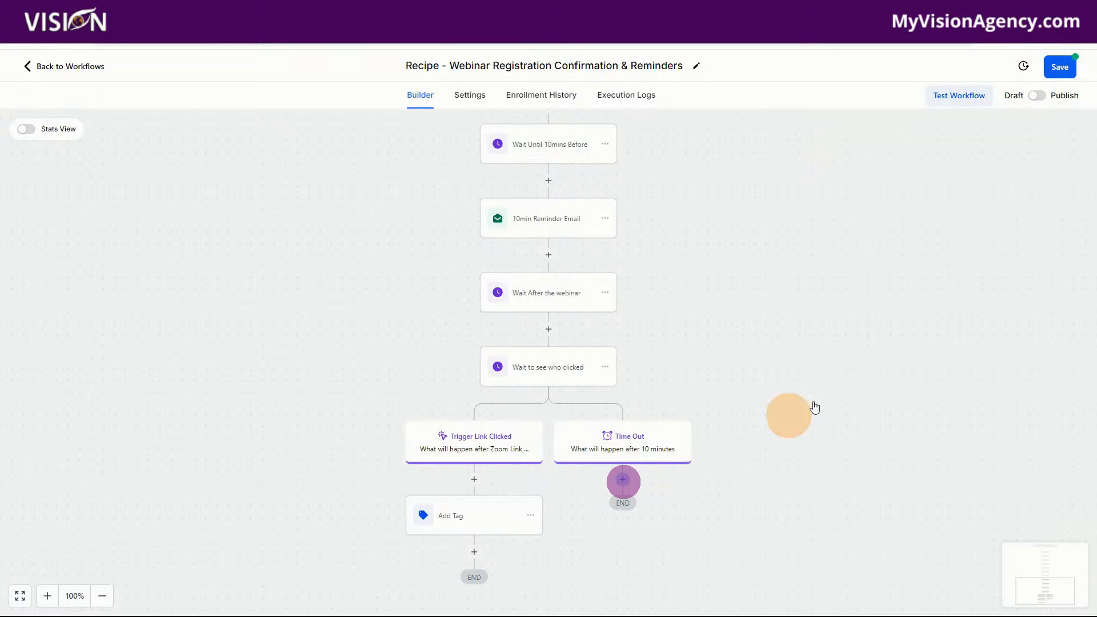
type("email")
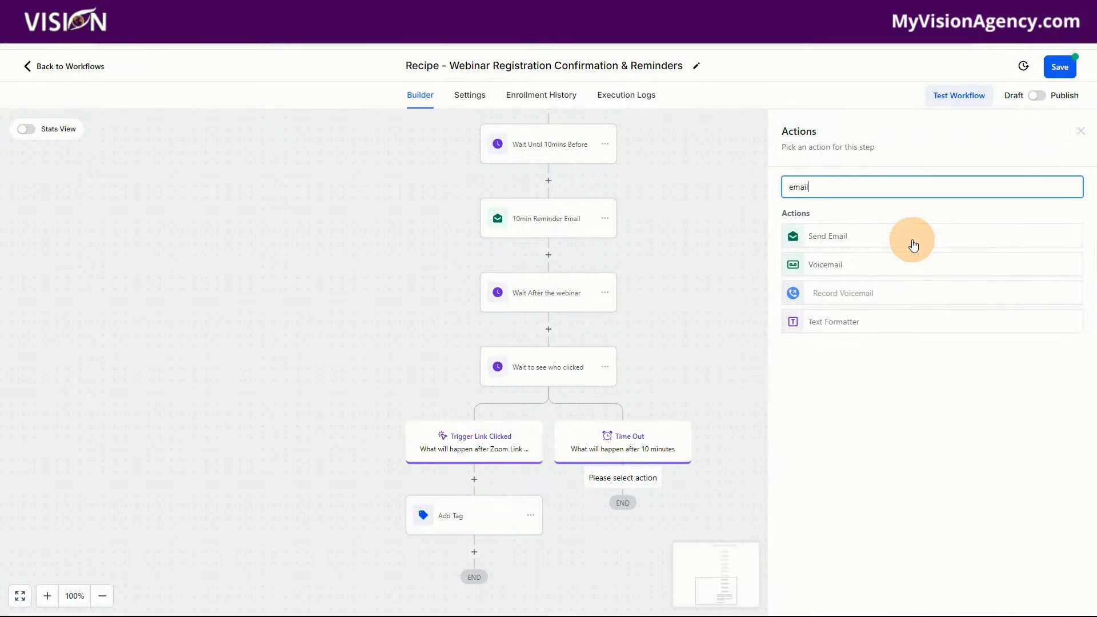
left_click(857, 237)
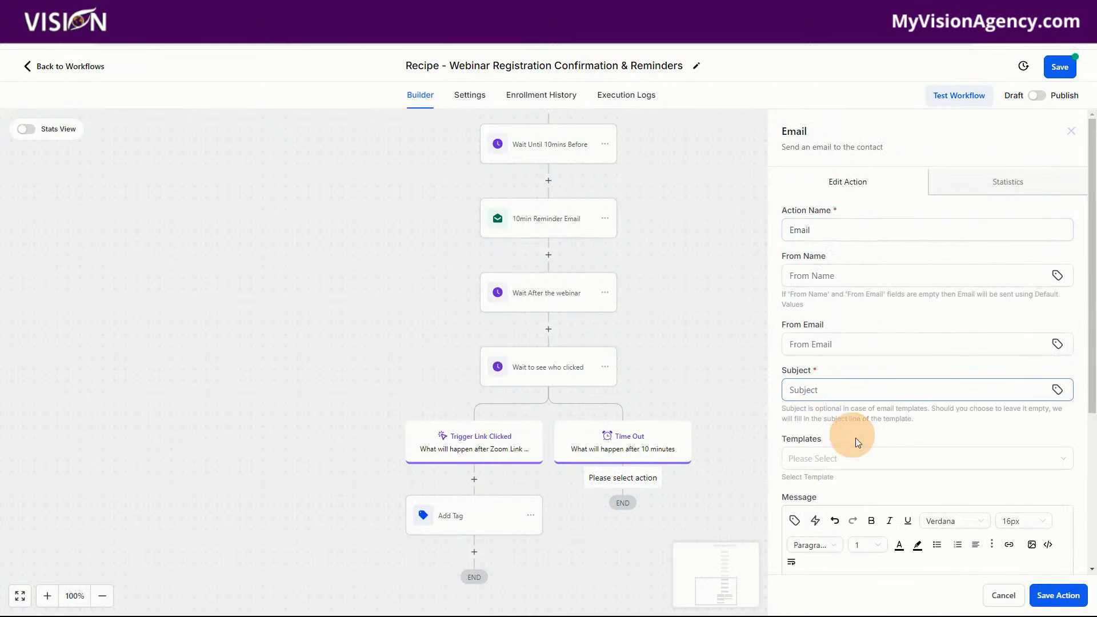
scroll(900, 476, "down", 4)
left_click(835, 366)
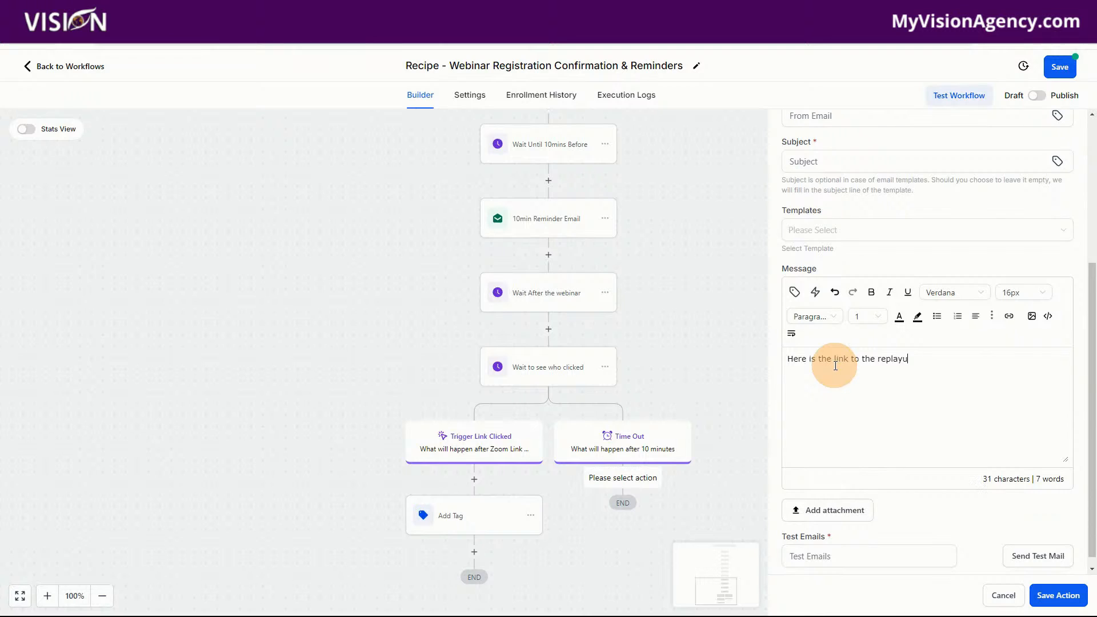
type("webs")
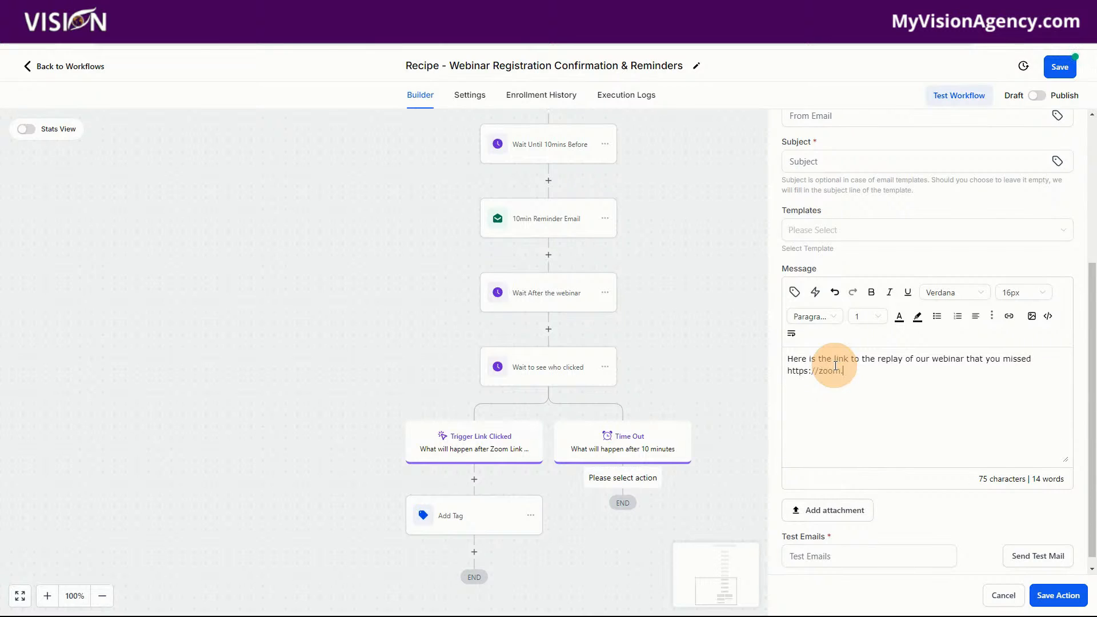
left_click(1058, 595)
scroll(828, 257, "up", 3)
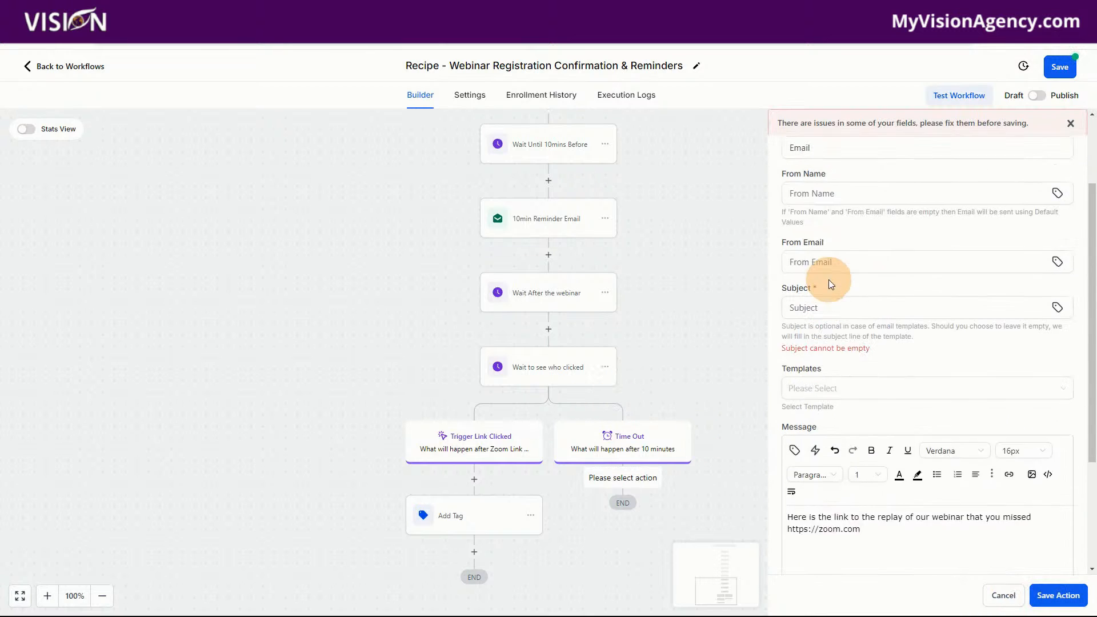
scroll(807, 368, "up", 2)
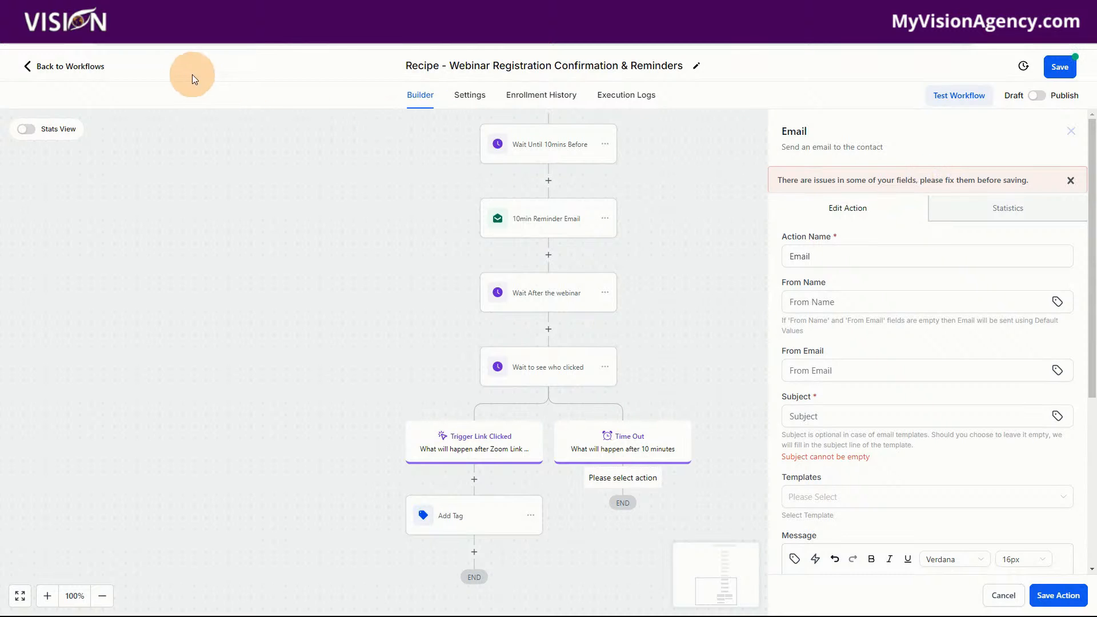
Leave the workflow builder for the workflows list, discarding the unsaved changes
left_click(80, 64)
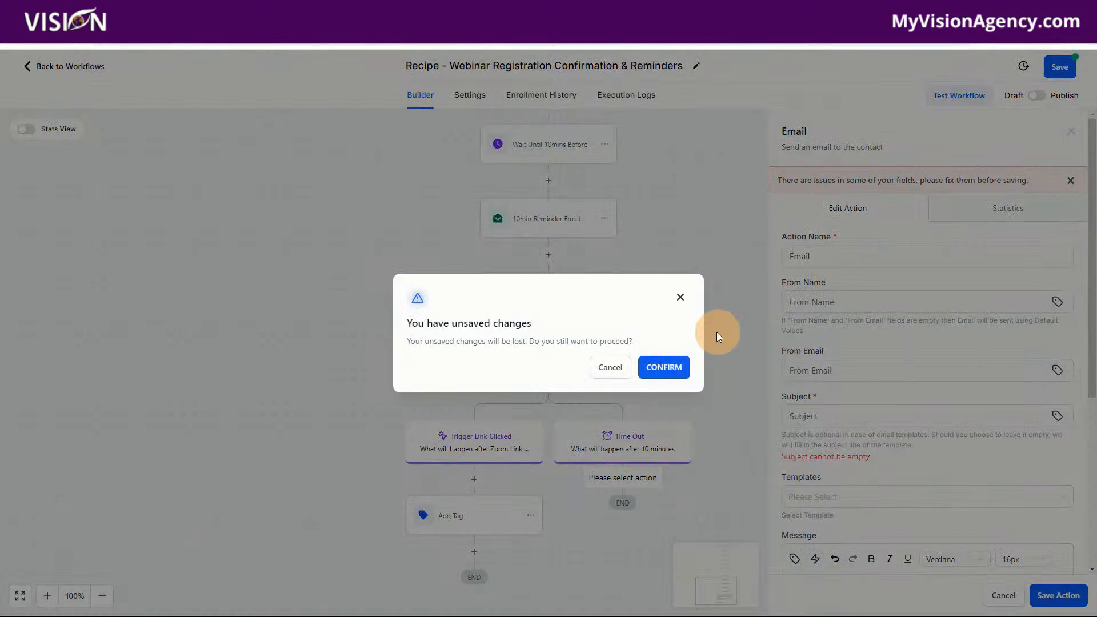
left_click(662, 368)
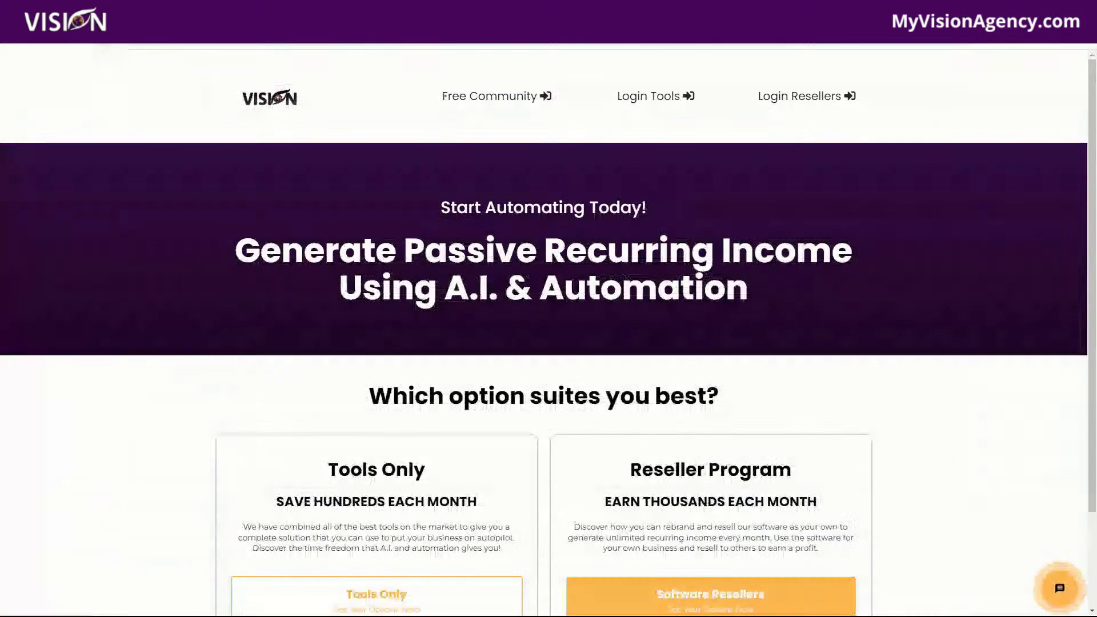
scroll(974, 413, "down", 2)
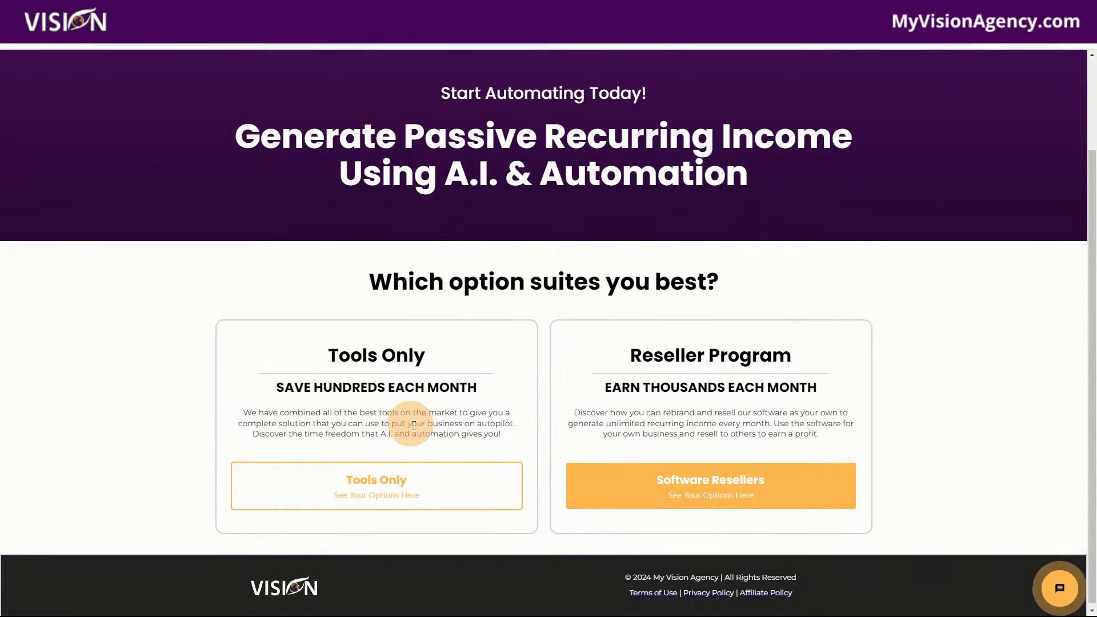
scroll(404, 432, "up", 2)
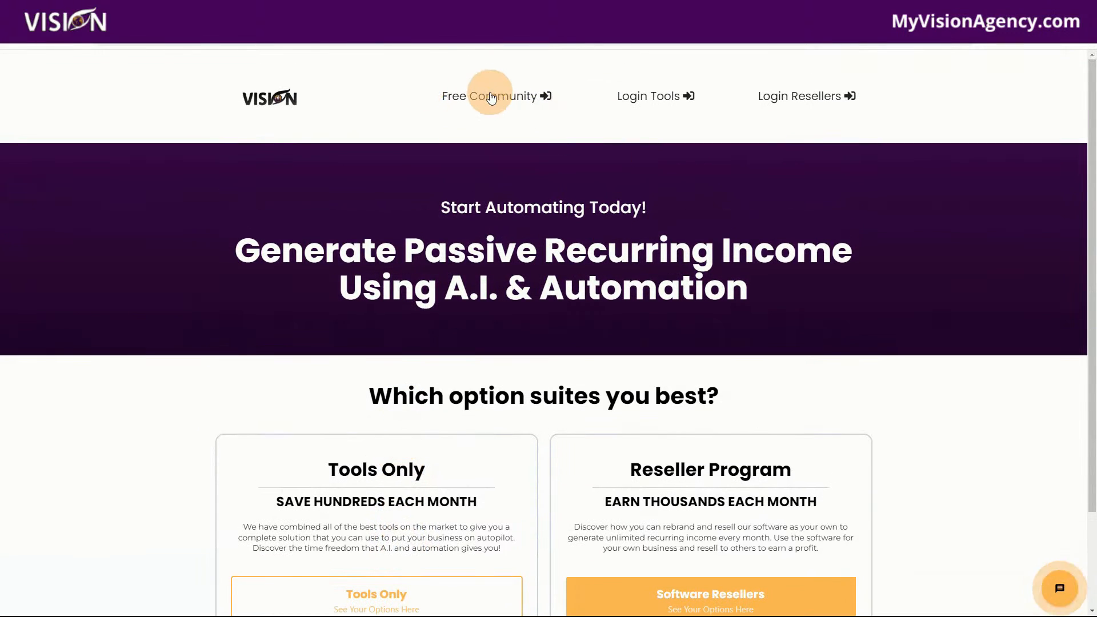